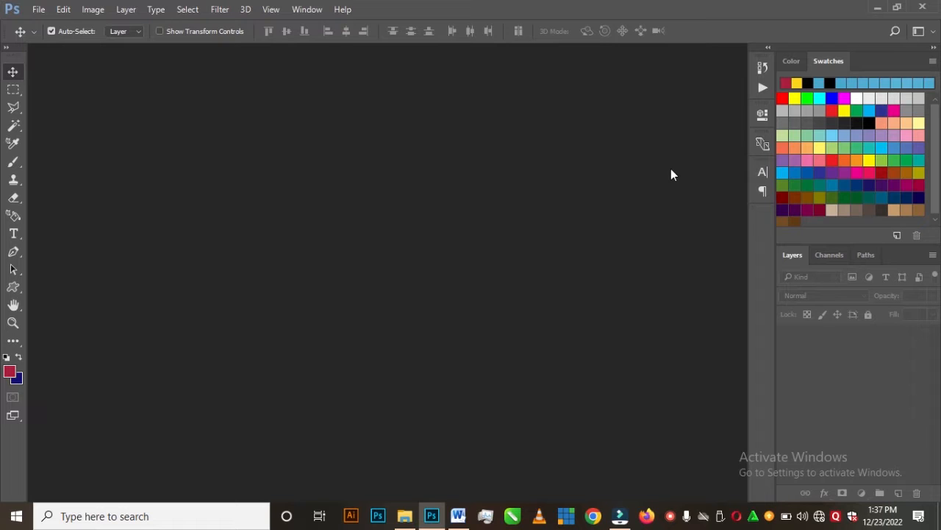
- Create a new A3 print document in landscape orientation, 420 × 297 mm at 300 pixels/inch, in CMYK color mode
left_click(51, 31)
key("ctrl+n")
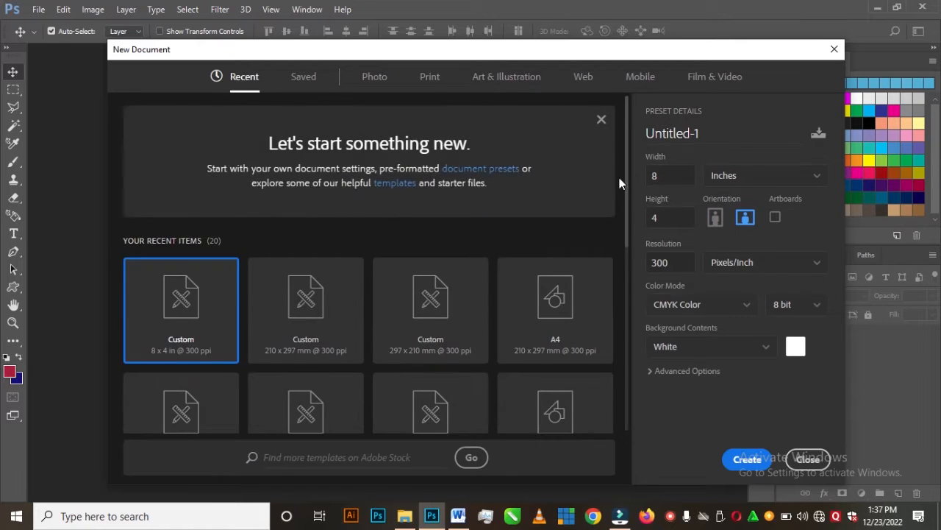
left_click(429, 76)
left_click(445, 304)
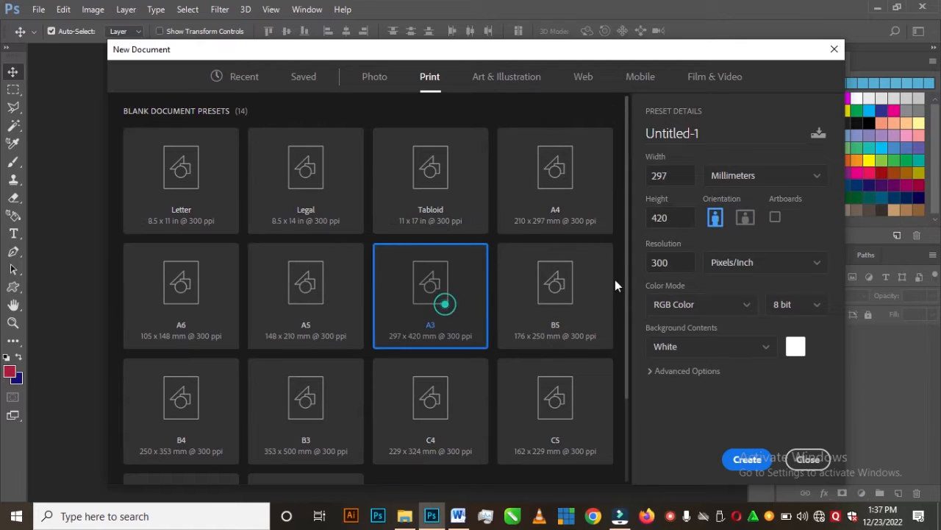
left_click(745, 220)
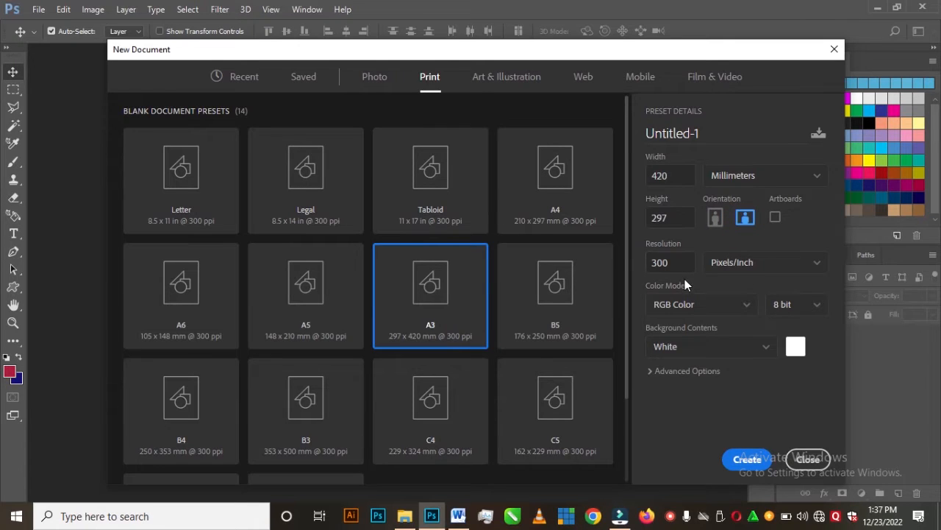
left_click(697, 304)
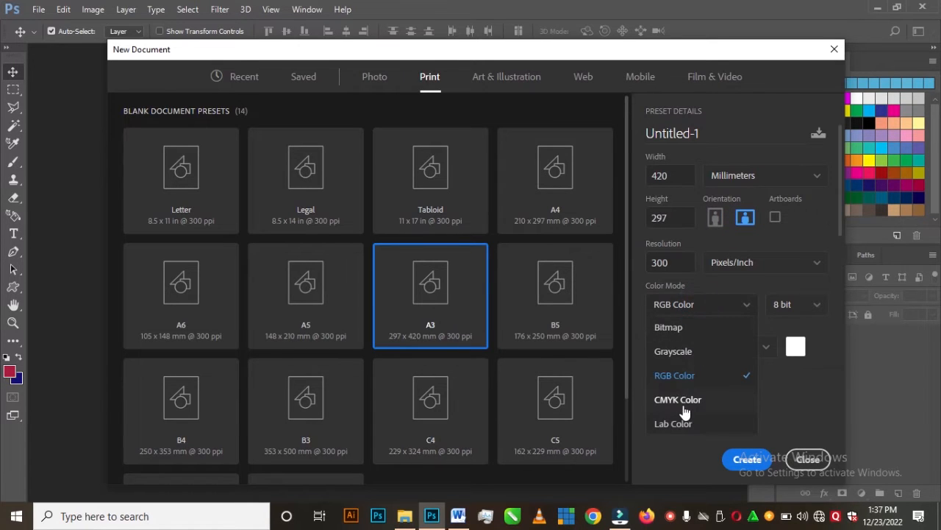
left_click(684, 397)
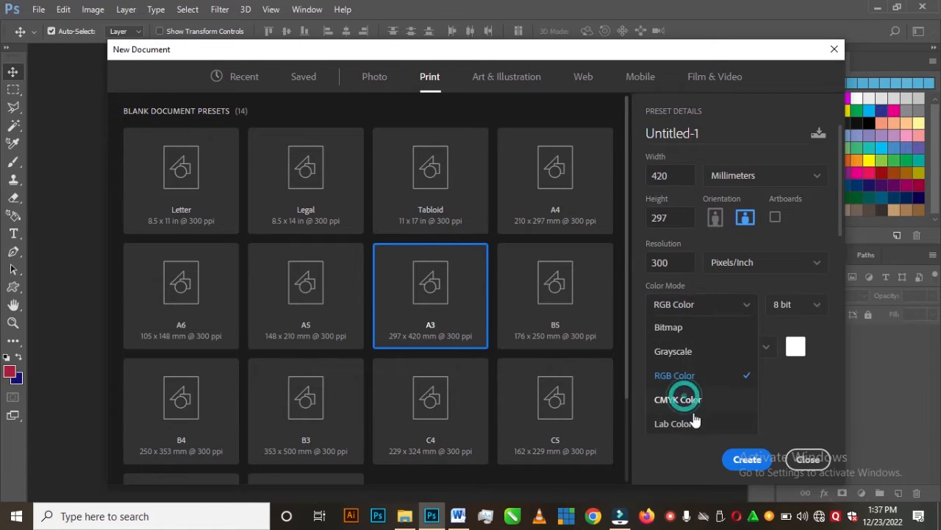
left_click(745, 459)
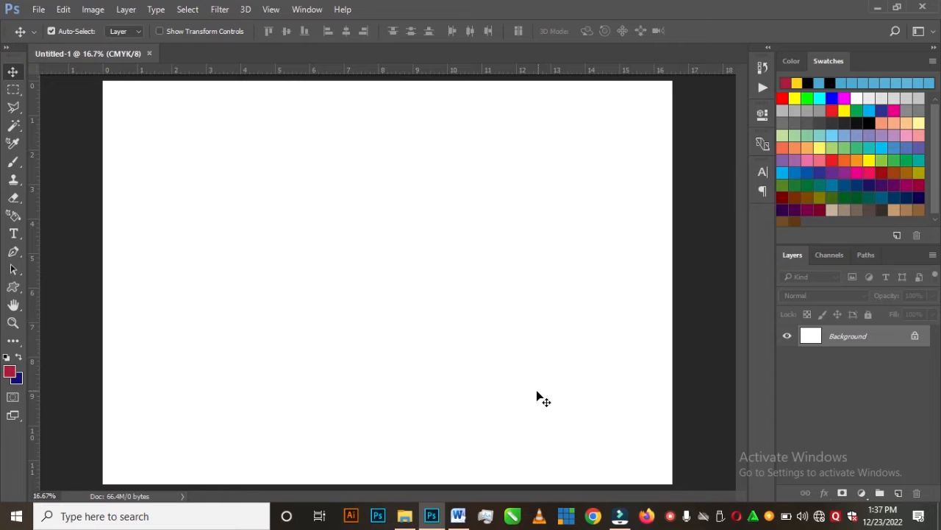
- Unlock the white background layer and hide it
key("ctrl+minus")
key("ctrl+plus")
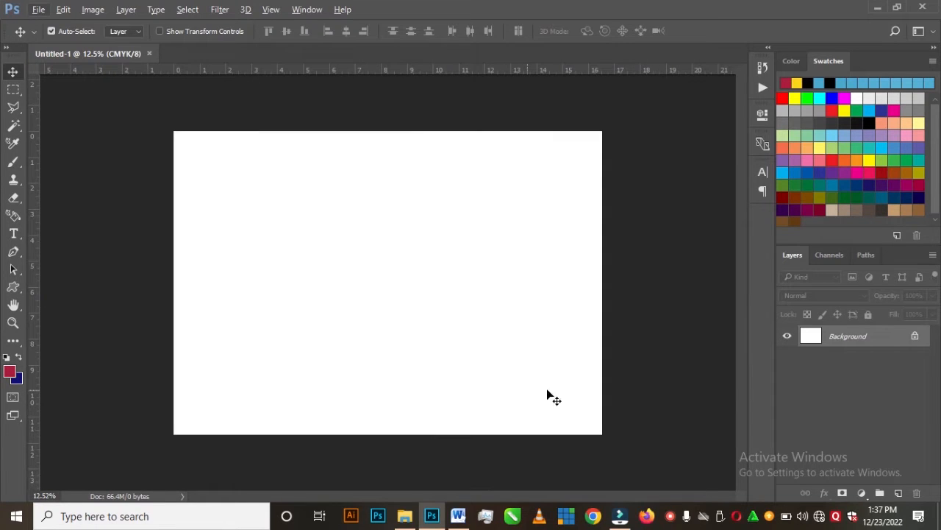
left_click(913, 337)
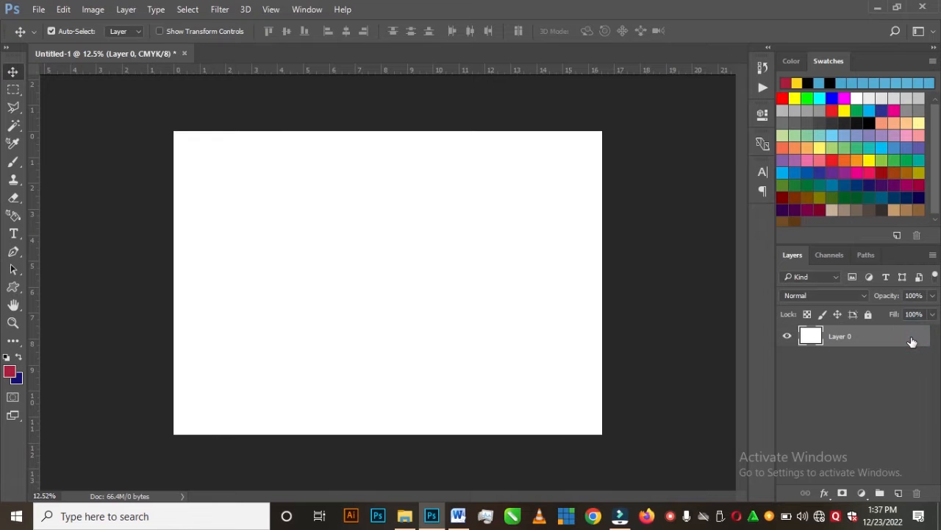
left_click(788, 335)
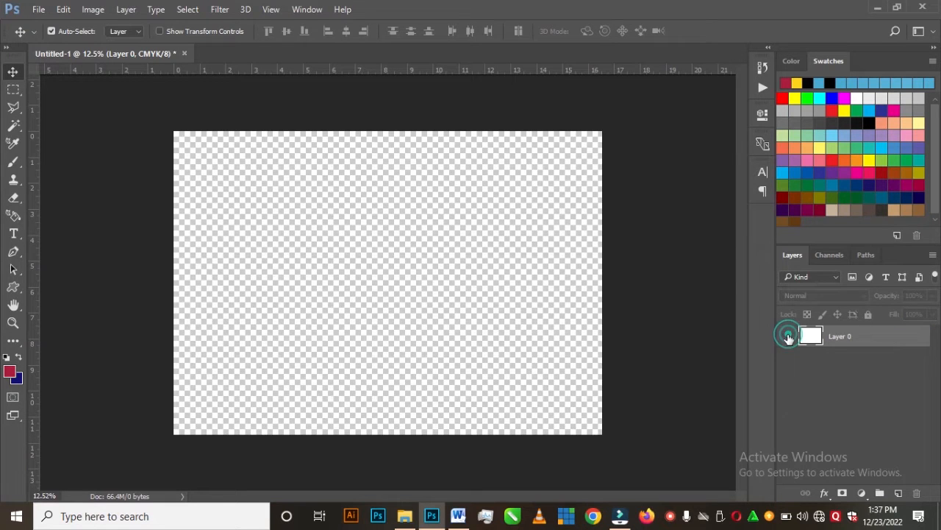
- Draw a rectangle shape covering the whole canvas, about 5049 × 3572 px
left_click(13, 287)
right_click(13, 286)
left_click(65, 287)
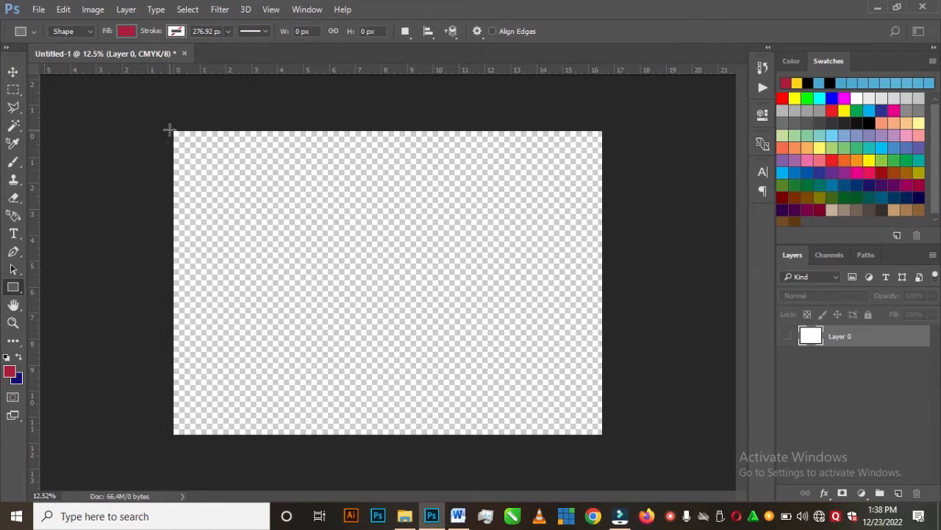
left_click_drag(169, 128, 605, 436)
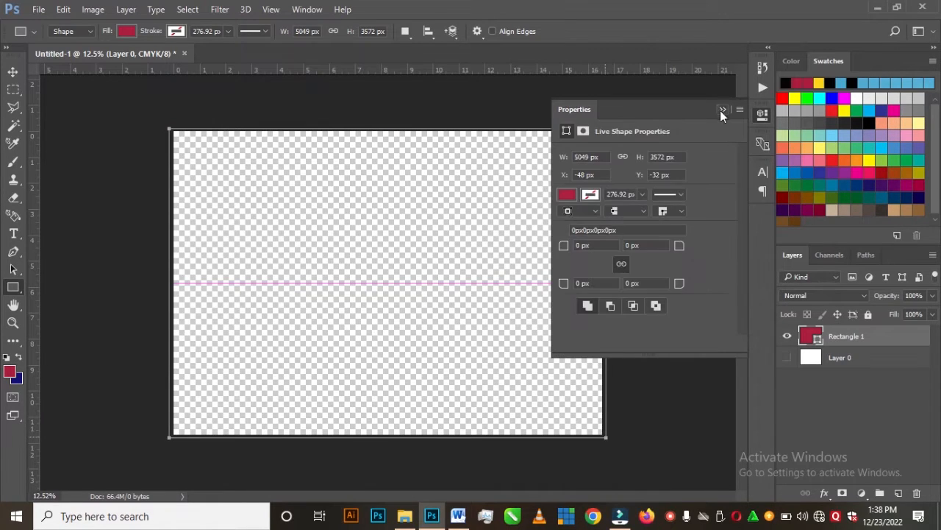
left_click(721, 110)
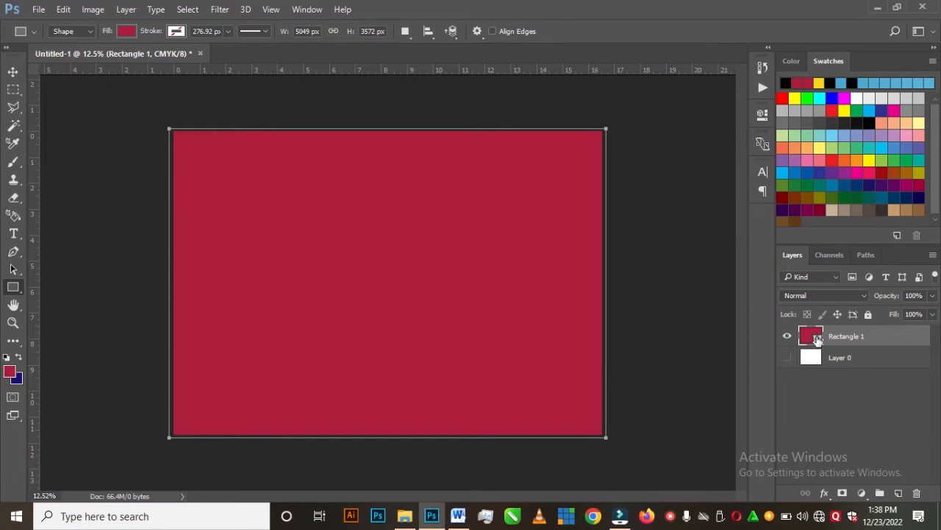
- Add four margin guides about 0.6 inch inside the left, top, right and bottom edges of the canvas
left_click(13, 71)
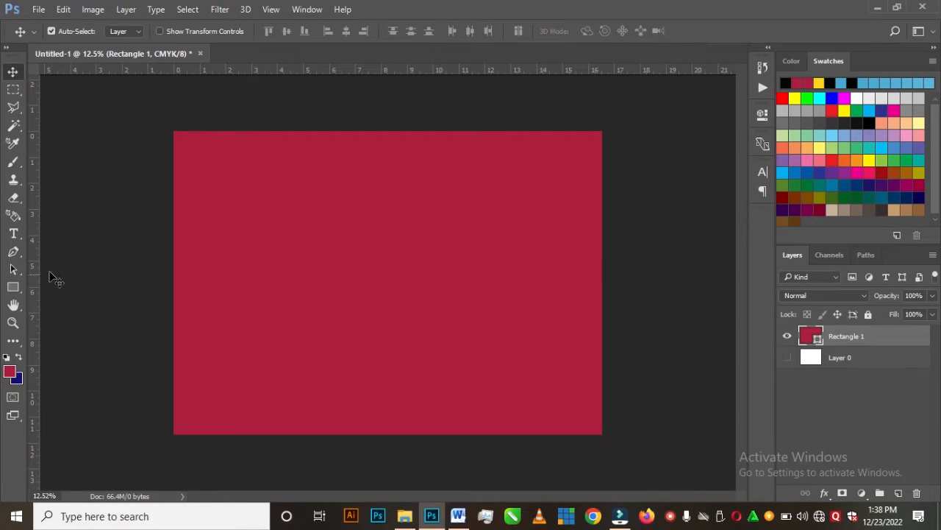
left_click_drag(35, 259, 190, 276)
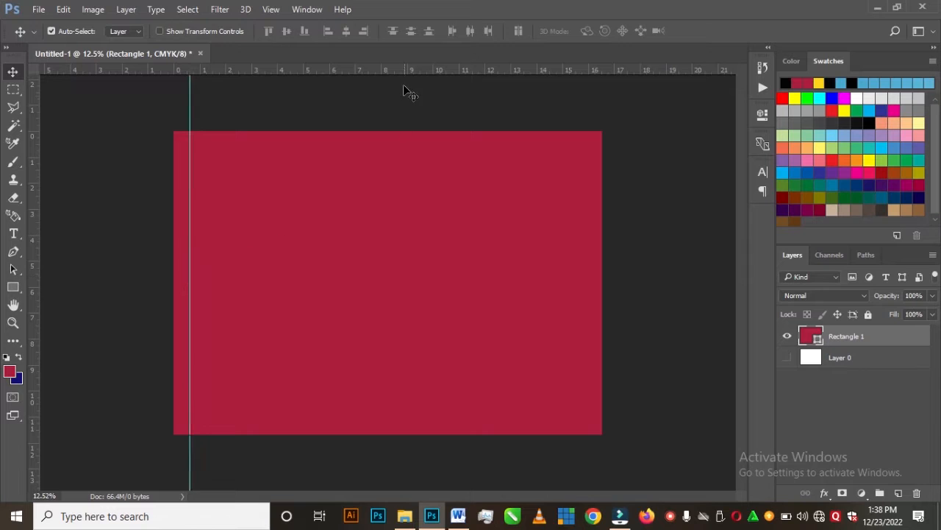
left_click_drag(405, 72, 400, 146)
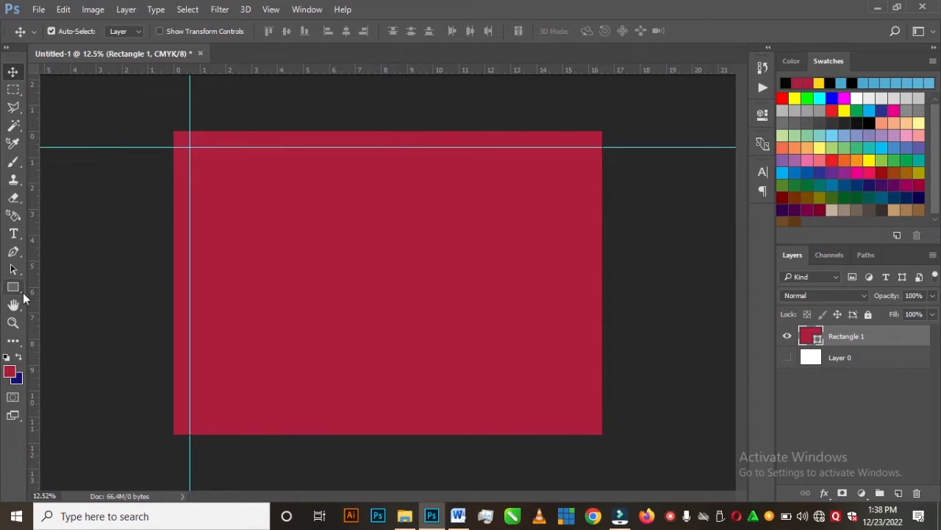
left_click_drag(36, 272, 585, 260)
left_click_drag(452, 66, 491, 419)
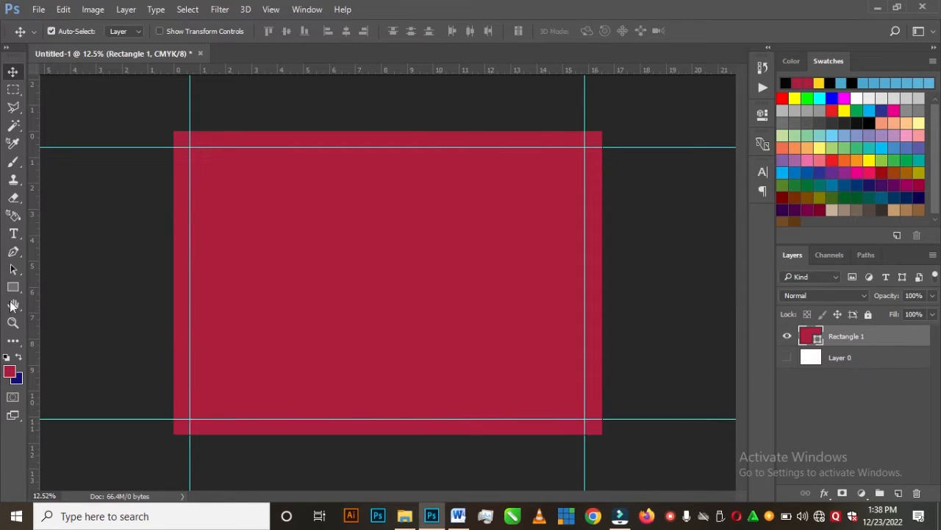
- Add a vertical guide at the canvas centre and one about 0.5 inch to either side of it
left_click_drag(36, 291, 387, 286)
left_click_drag(37, 274, 375, 291)
left_click_drag(37, 290, 401, 306)
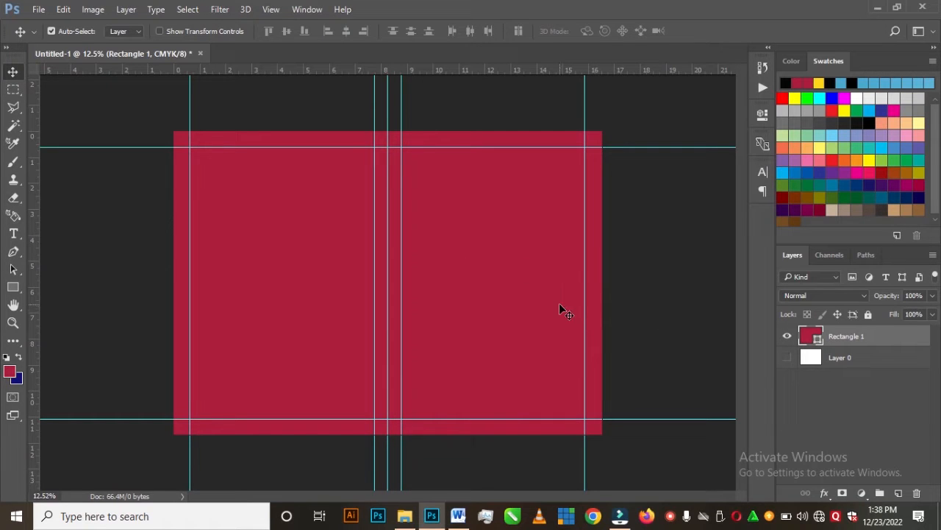
- Change the full-canvas rectangle's fill color to white (ffffff)
double_click(818, 338)
left_click_drag(586, 204, 559, 122)
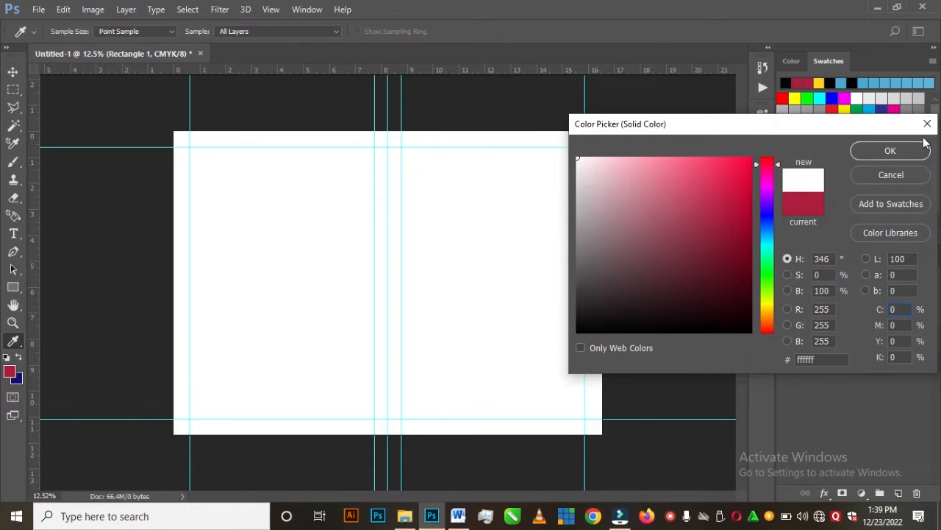
left_click(892, 151)
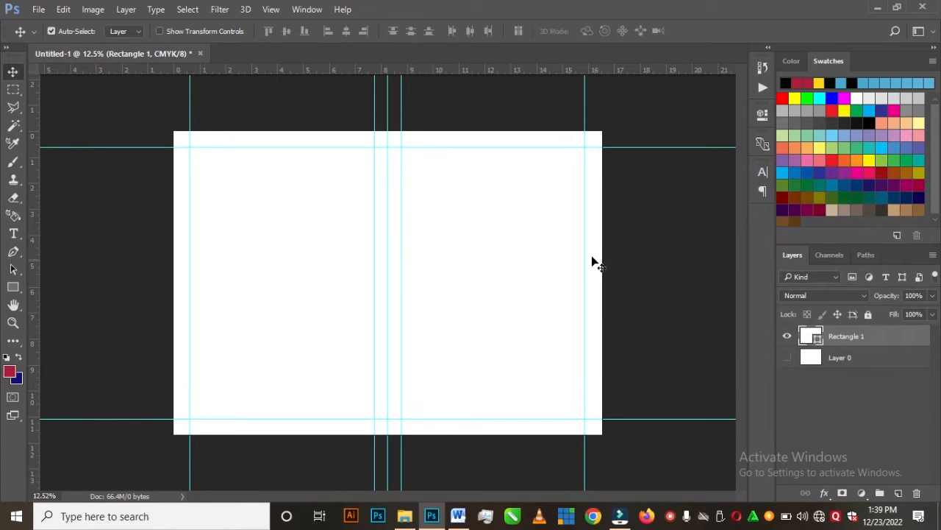
- Draw a rounded rectangle with a 650 px radius, about 5608 × 1284 px, across the lower canvas and past both side edges
left_click(12, 288)
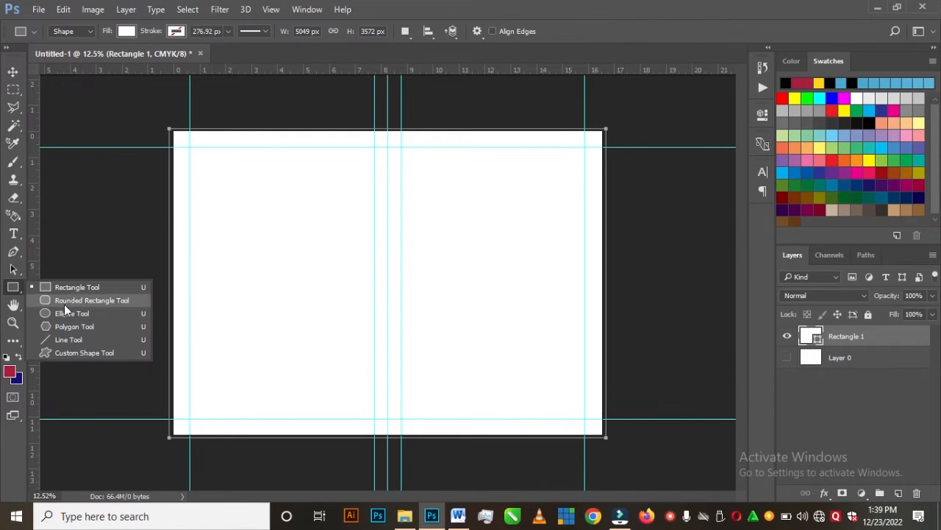
left_click(73, 300)
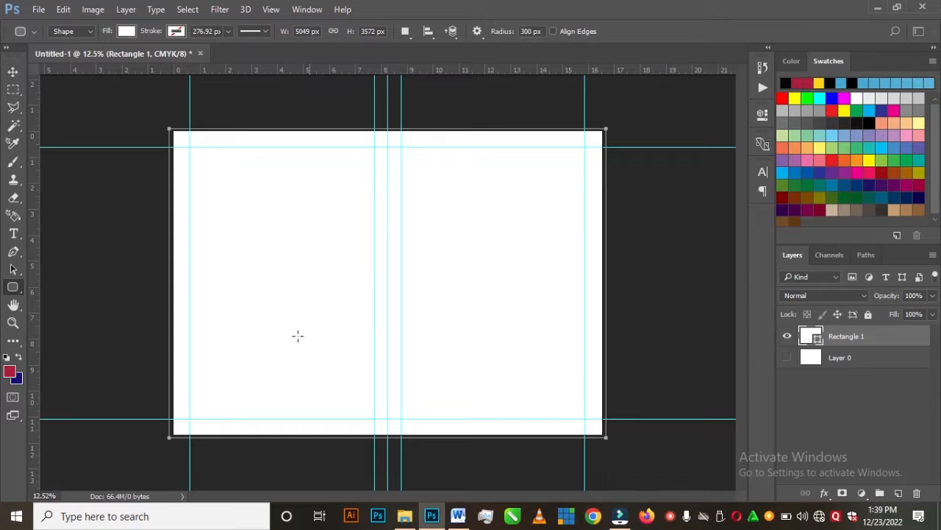
left_click_drag(134, 292, 622, 393)
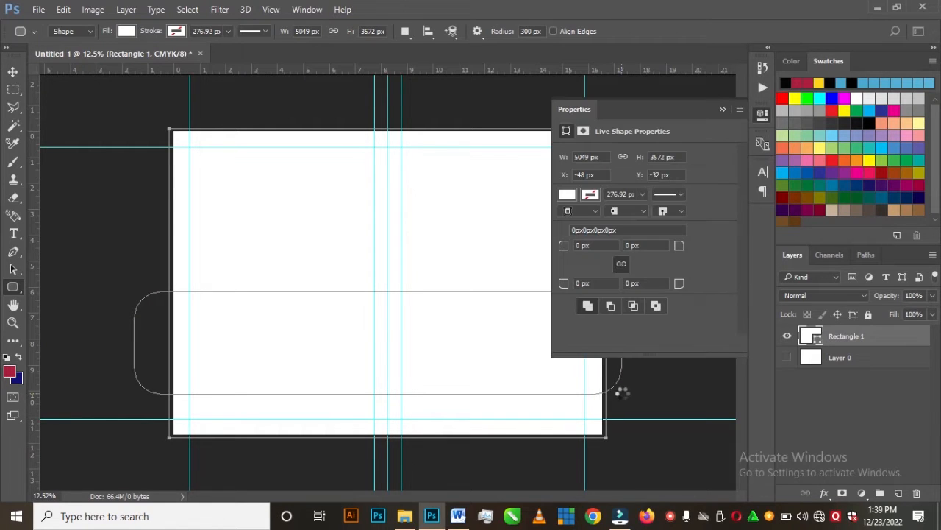
key("ctrl+z")
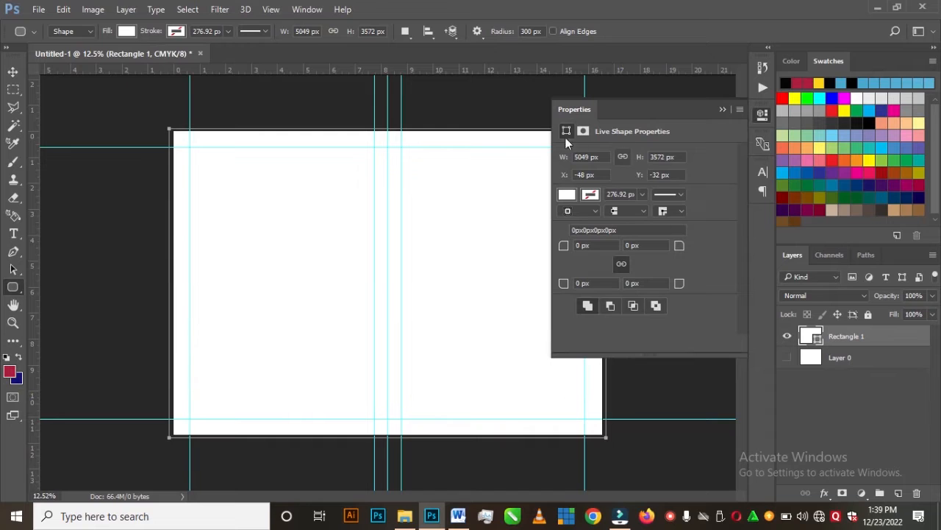
left_click(531, 30)
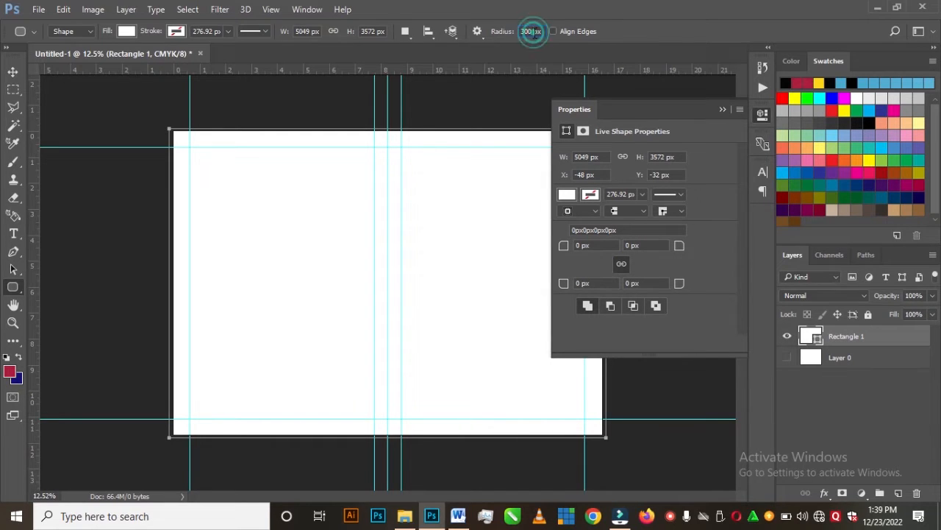
type("65px")
left_click(721, 109)
left_click_drag(141, 302, 623, 412)
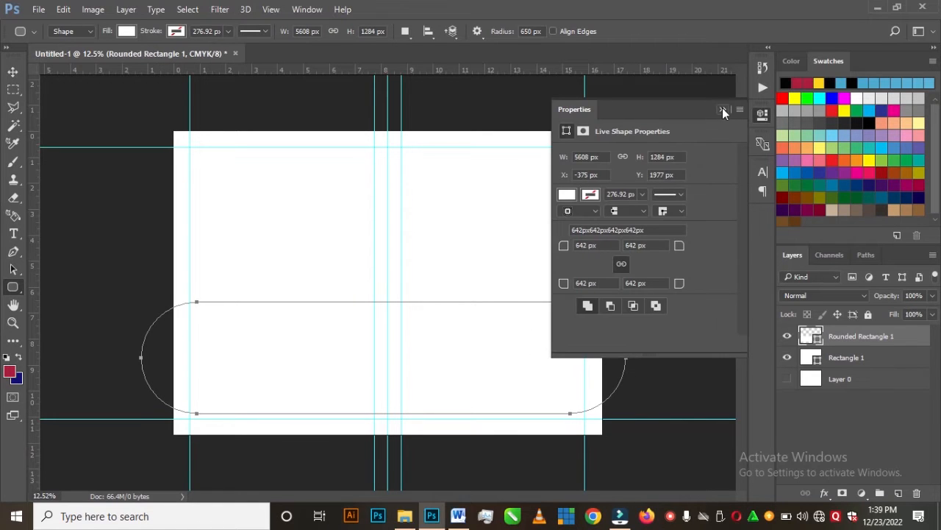
left_click(723, 108)
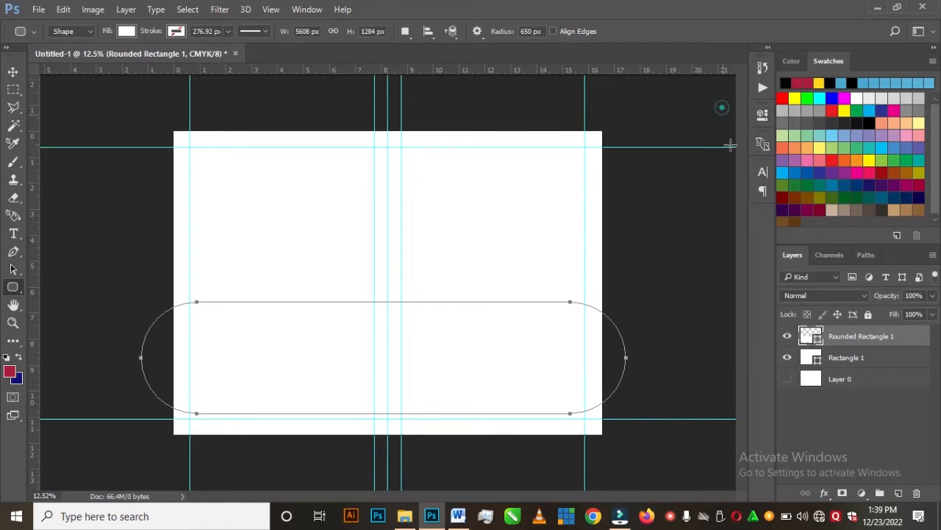
- Change the rounded rectangle's fill to dark gray 333232
double_click(815, 337)
mouse_move(588, 284)
left_mouse_down()
mouse_move(568, 296)
mouse_move(579, 307)
left_mouse_up()
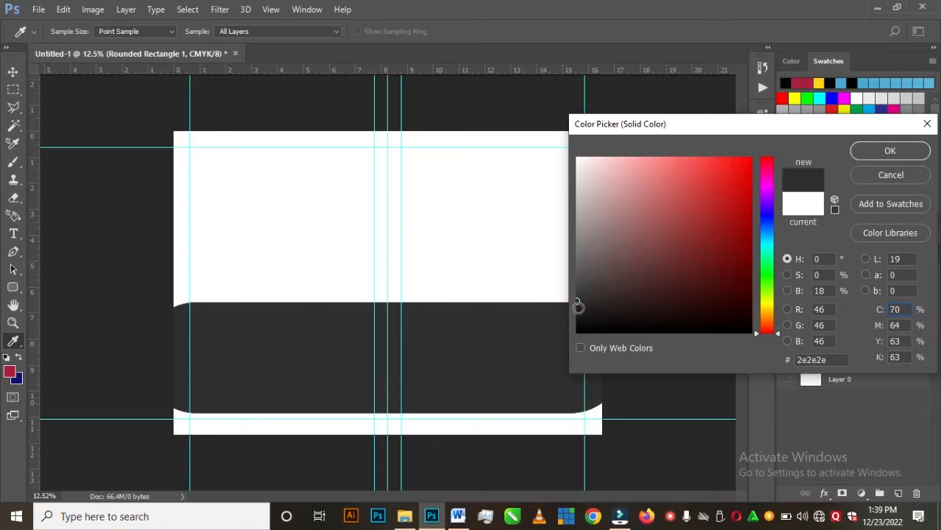
left_click(579, 294)
left_click(579, 297)
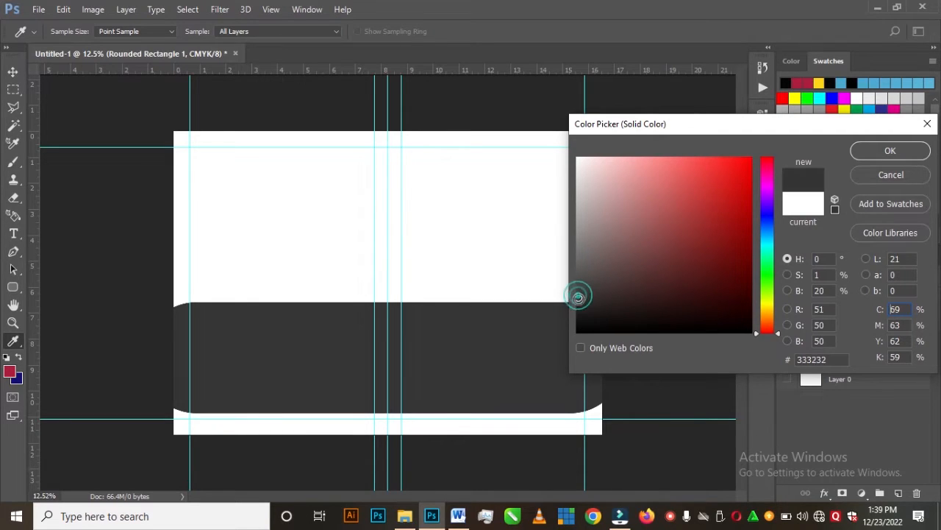
left_click(871, 148)
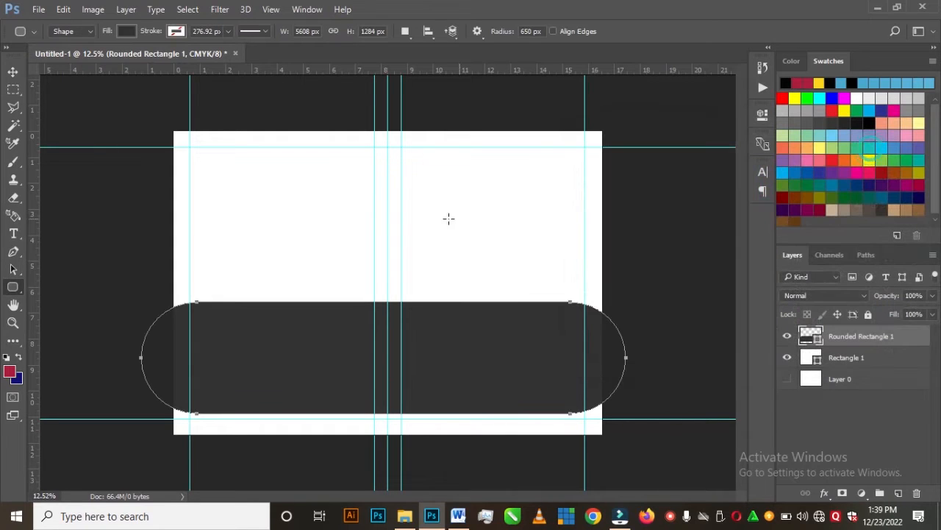
- Stretch the rounded rectangle upward to about 131% height and shift it left until its right end meets the canvas edge
left_click(13, 73)
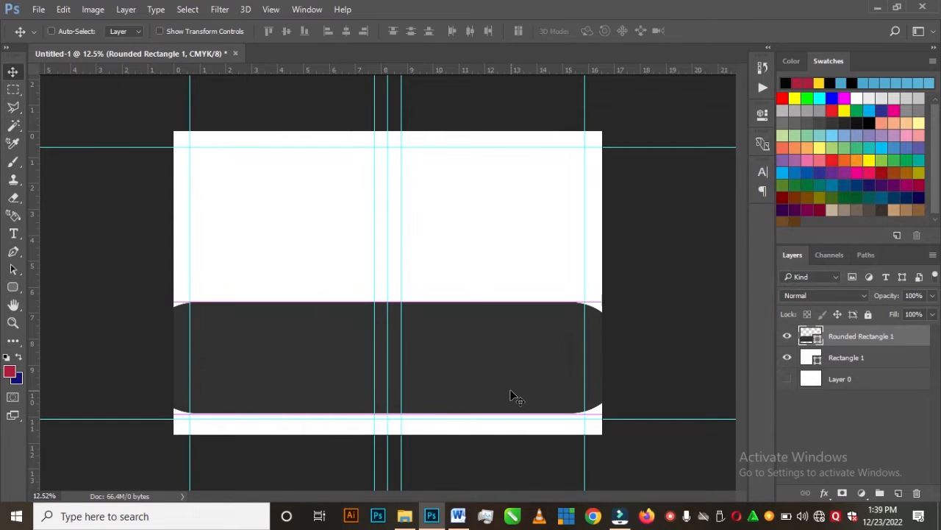
key("ctrl+t")
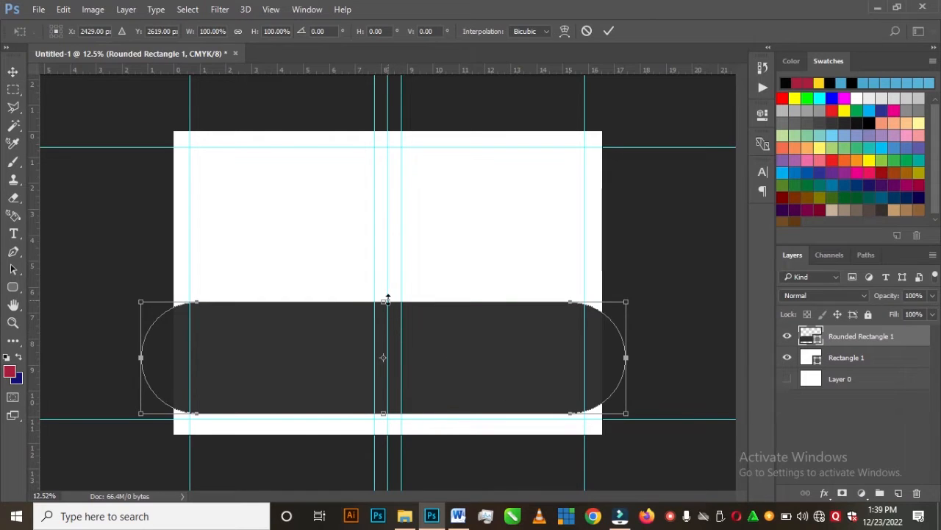
left_click_drag(382, 302, 388, 270)
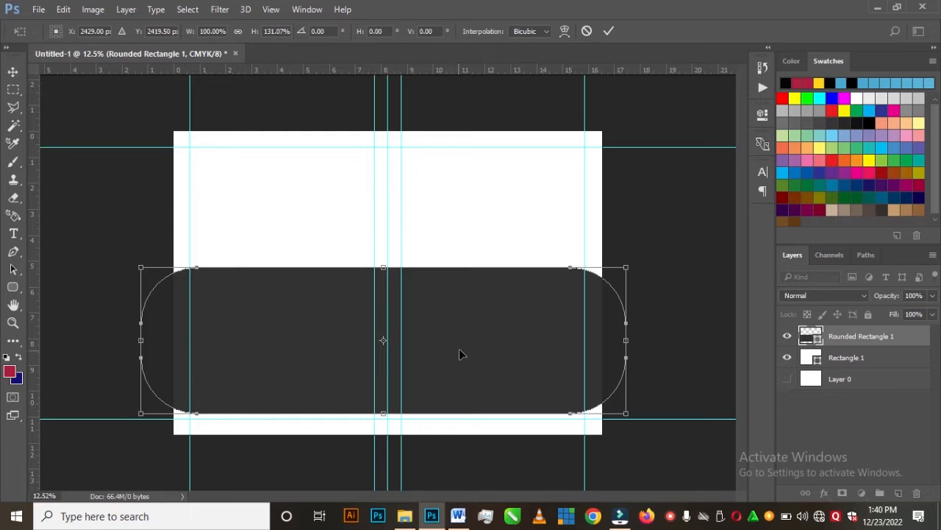
double_click(466, 351)
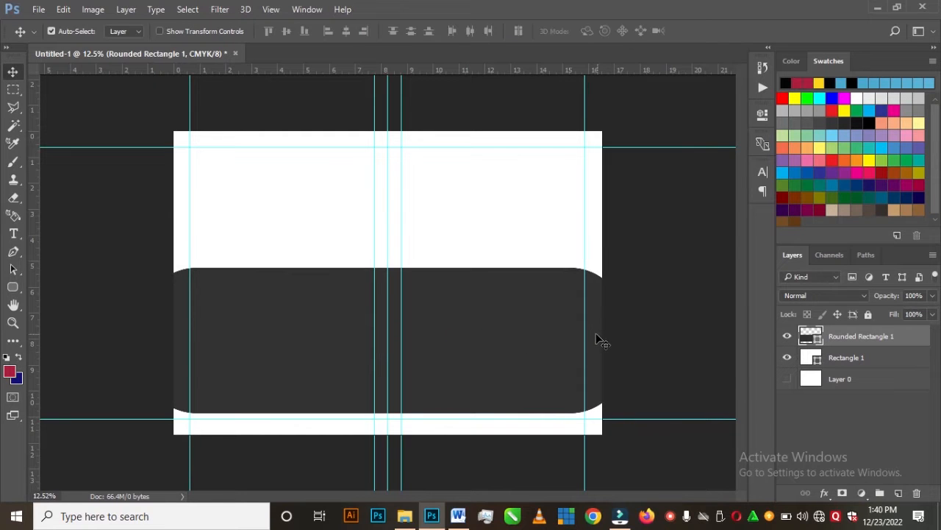
left_click_drag(556, 341, 528, 346)
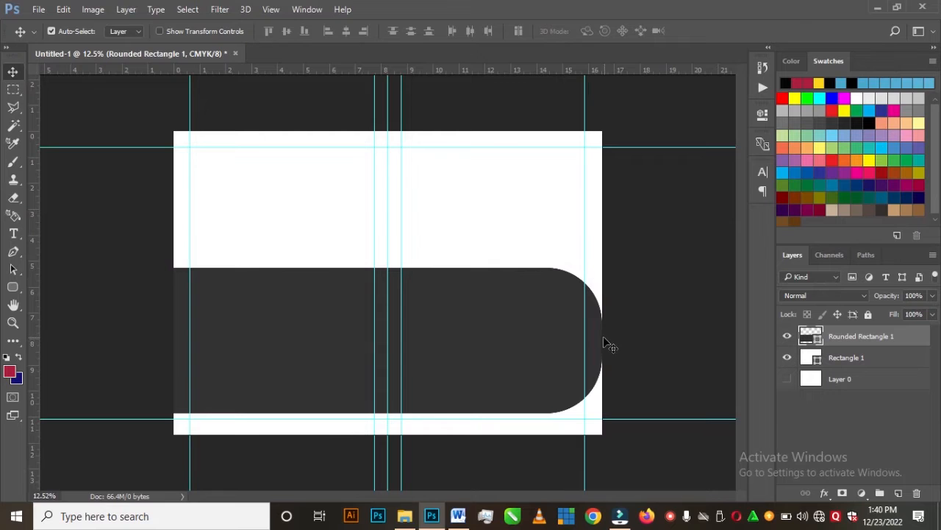
left_click(550, 339)
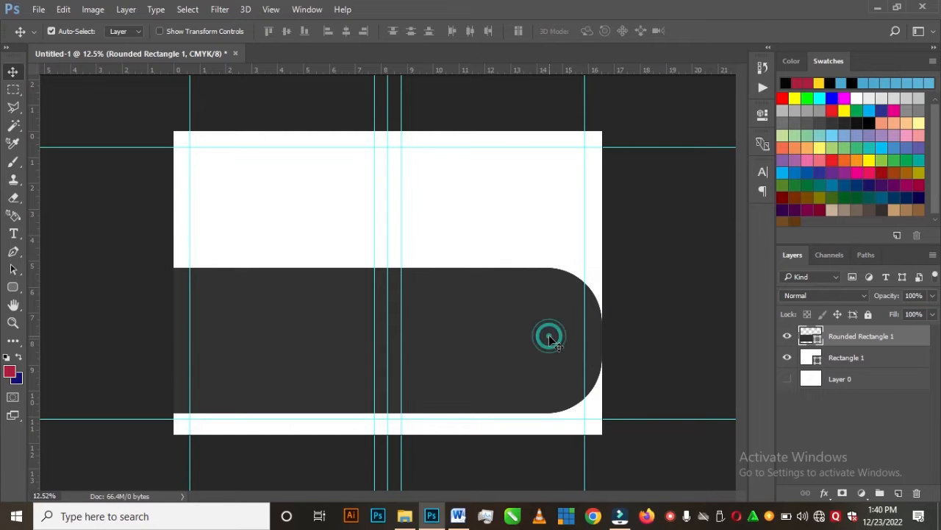
- Stretch the dark rounded rectangle upward to about 107% of its height, keeping its lower edge in place
left_click(552, 342)
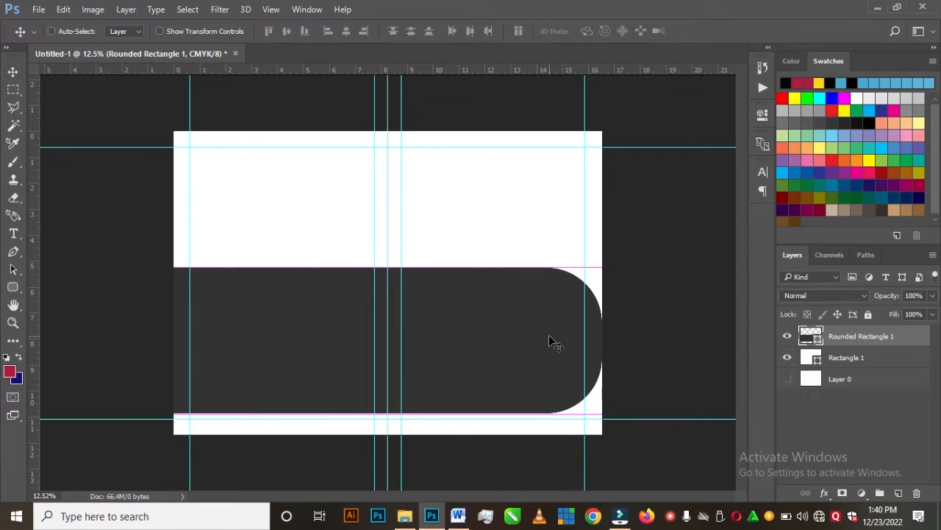
key("ctrl+t")
left_click_drag(359, 269, 360, 259)
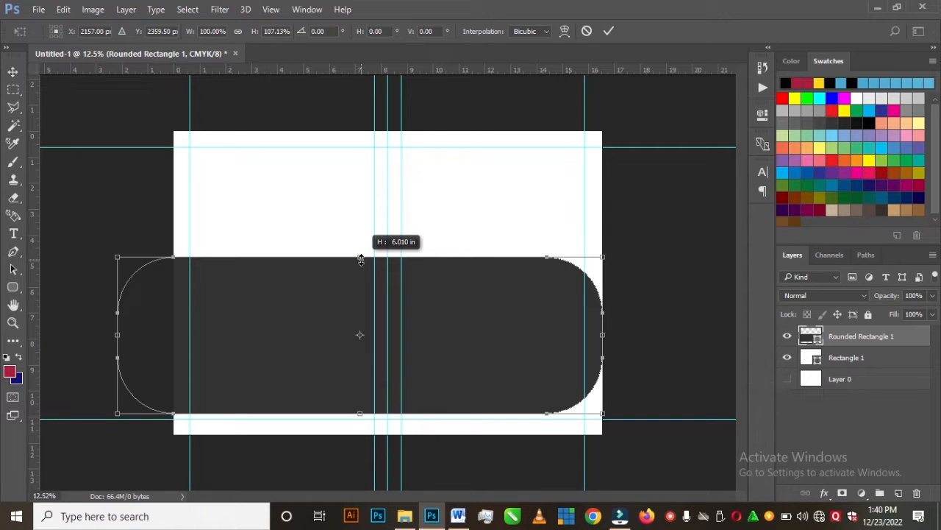
left_click_drag(361, 259, 361, 258)
left_click(609, 34)
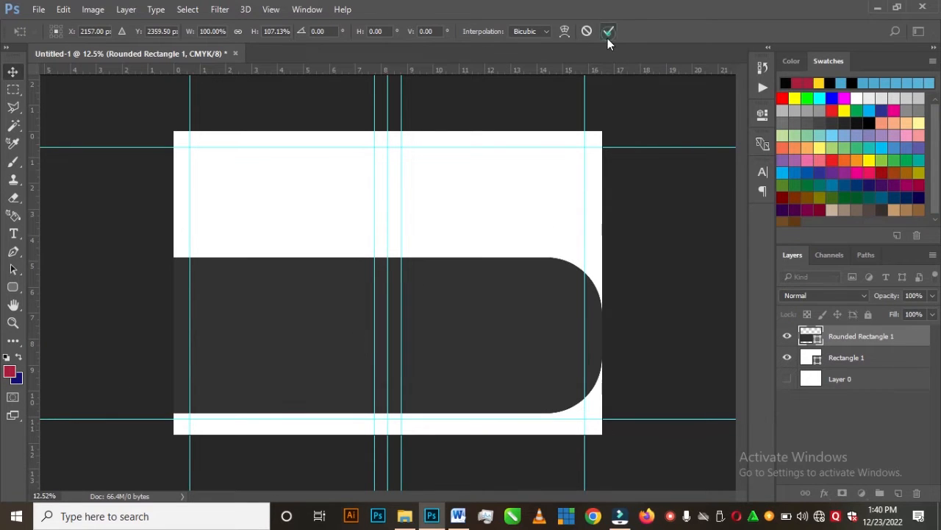
- Duplicate the dark rounded rectangle and change the lower one's fill to yellow ffd200
key("ctrl")
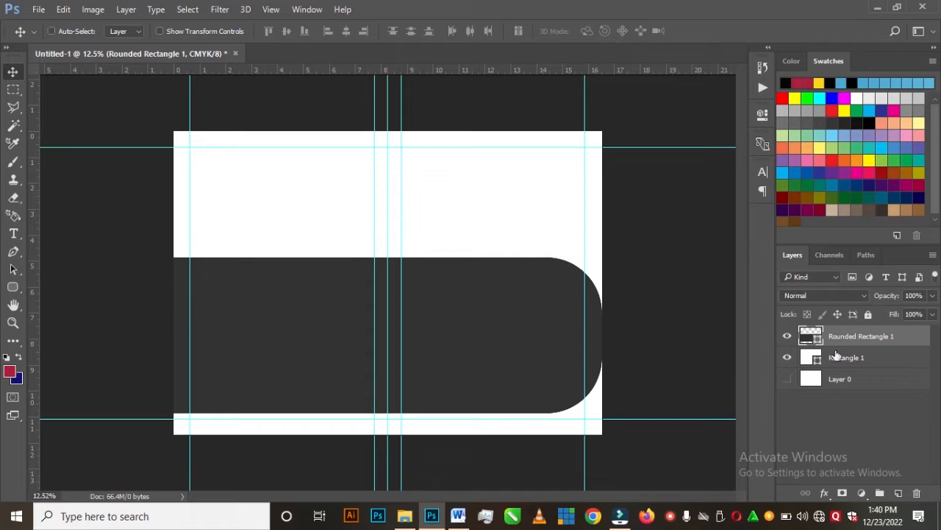
key("ctrl+j")
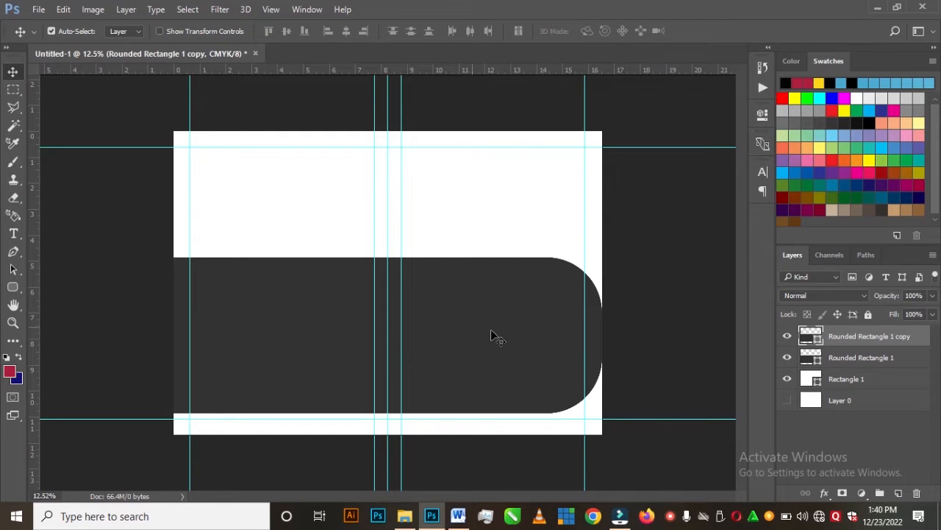
double_click(816, 360)
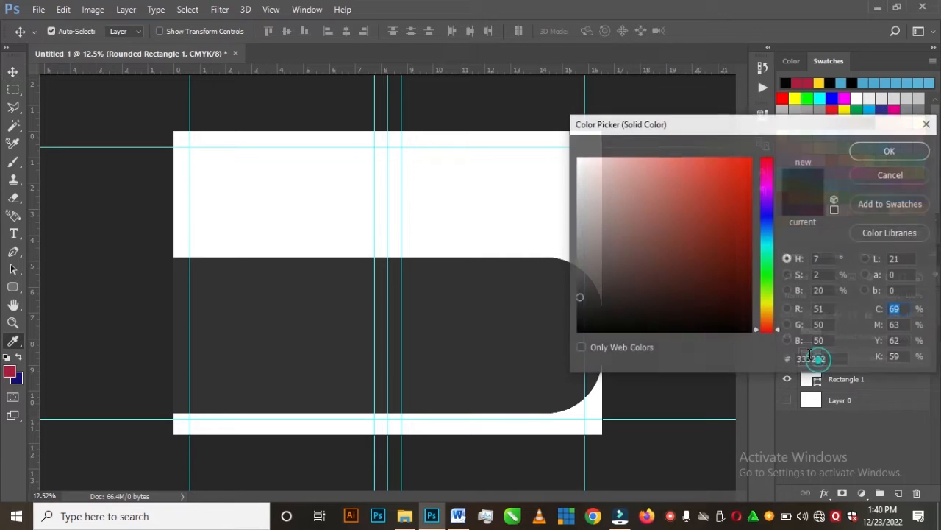
left_click(770, 309)
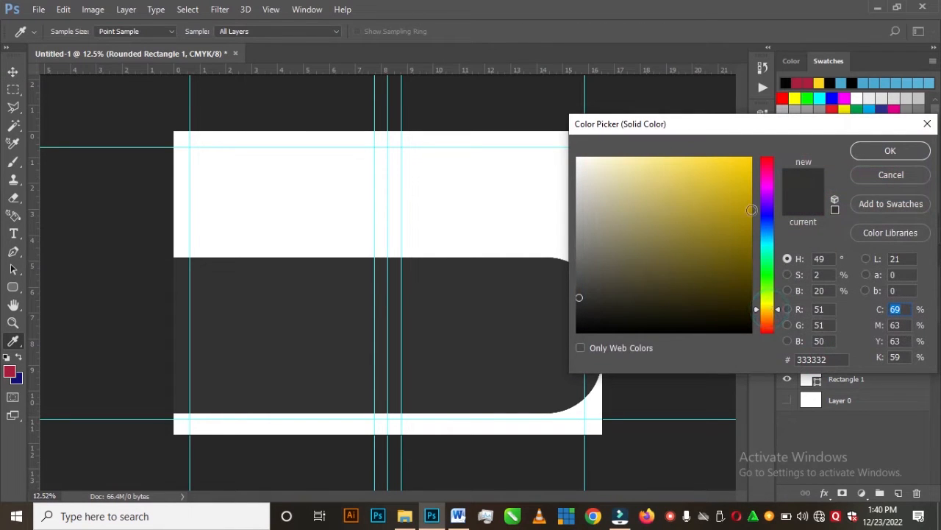
left_click_drag(740, 175, 766, 128)
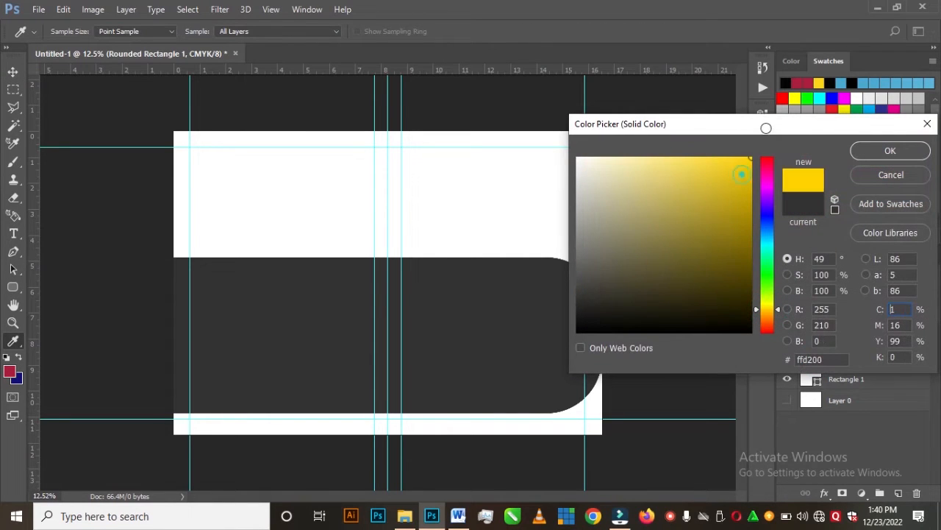
left_click(903, 152)
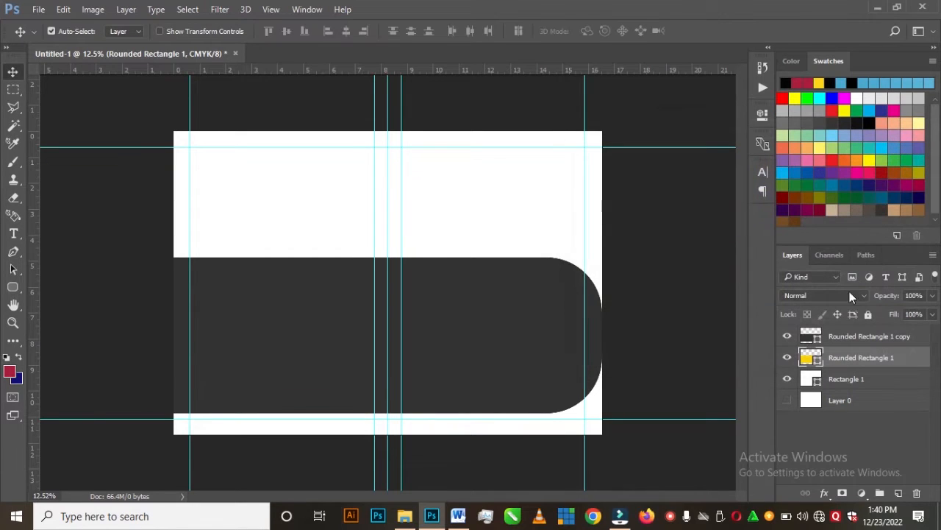
- Scale the upper dark rounded rectangle to about 95.6% width and 93.7% height, leaving an even yellow border around its edges
left_click(508, 343)
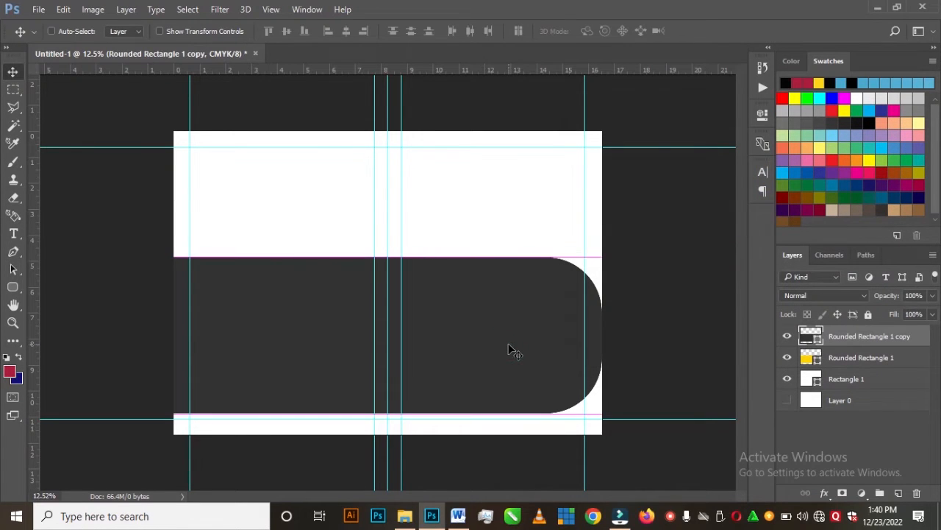
key("ctrl+t")
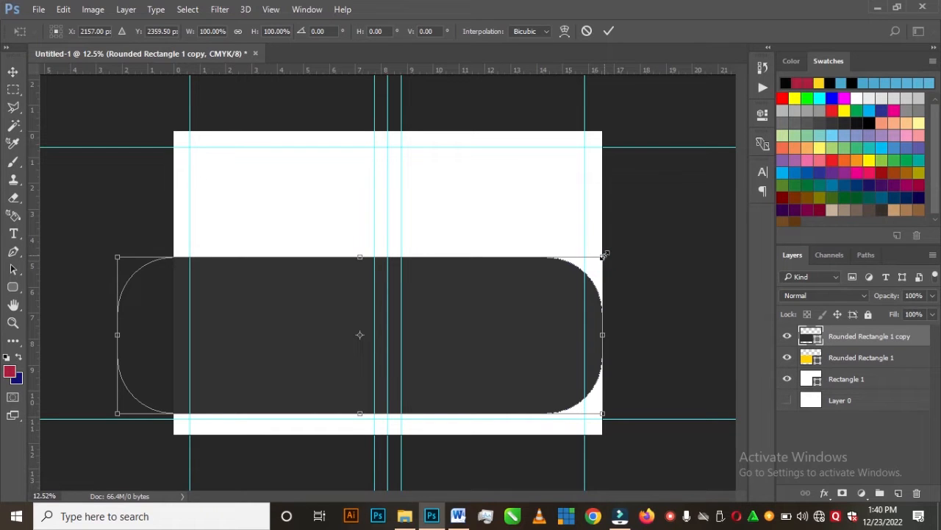
left_click_drag(602, 256, 590, 261)
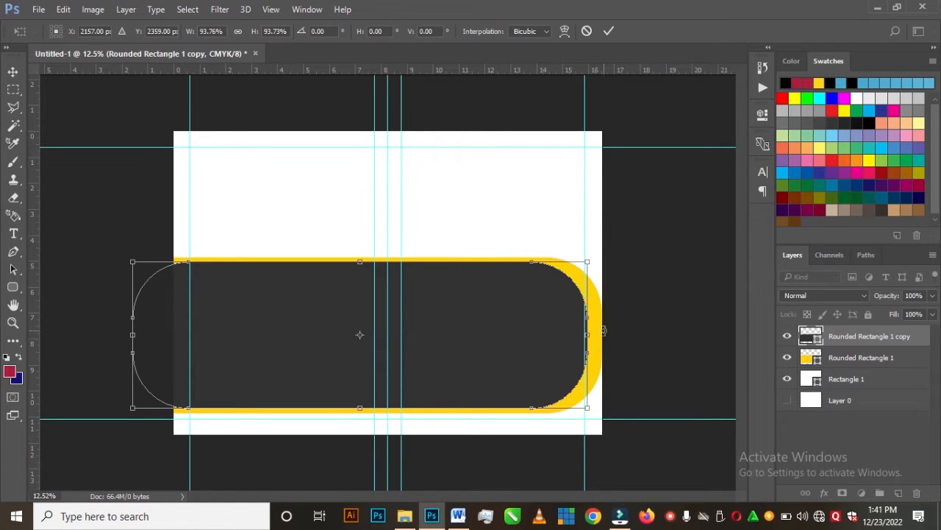
left_click_drag(587, 334, 594, 335)
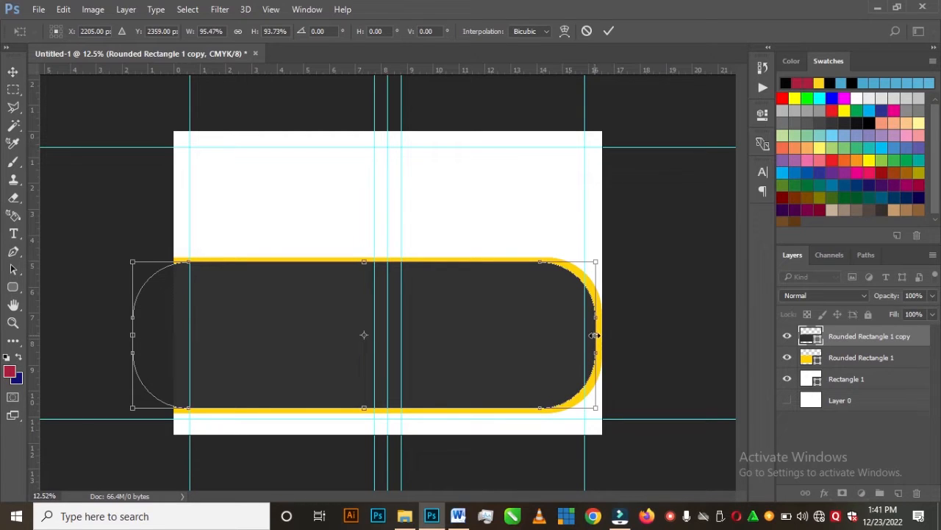
left_click_drag(594, 335, 594, 337)
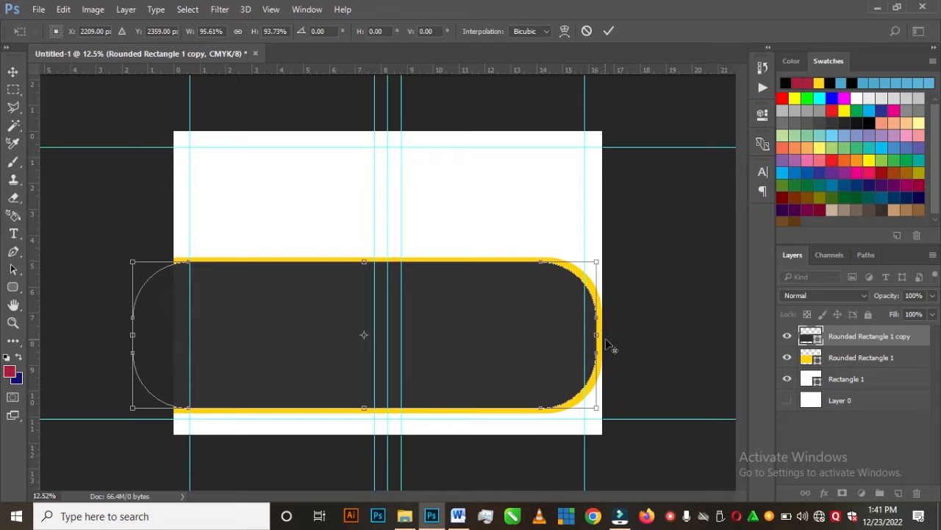
scroll(658, 322, "up", 3)
scroll(716, 364, "up", 2)
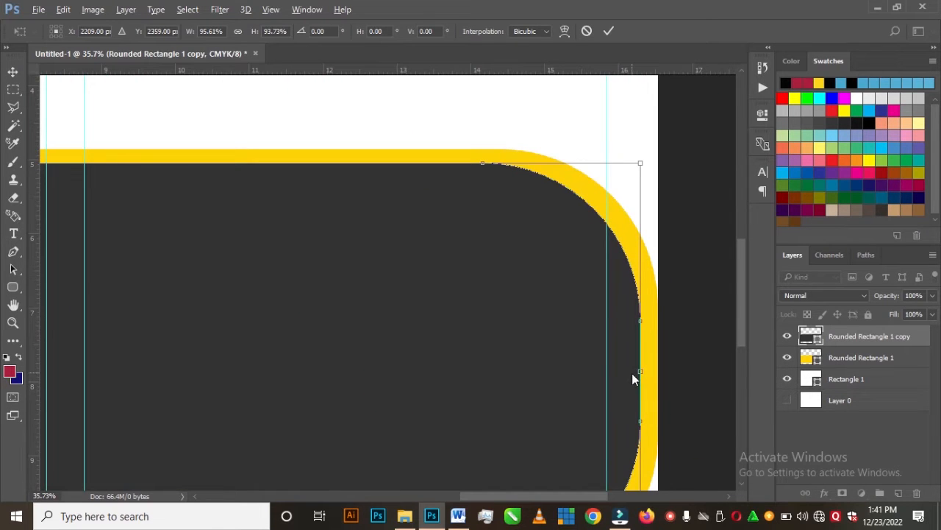
scroll(632, 373, "down", 4)
scroll(631, 376, "down", 4)
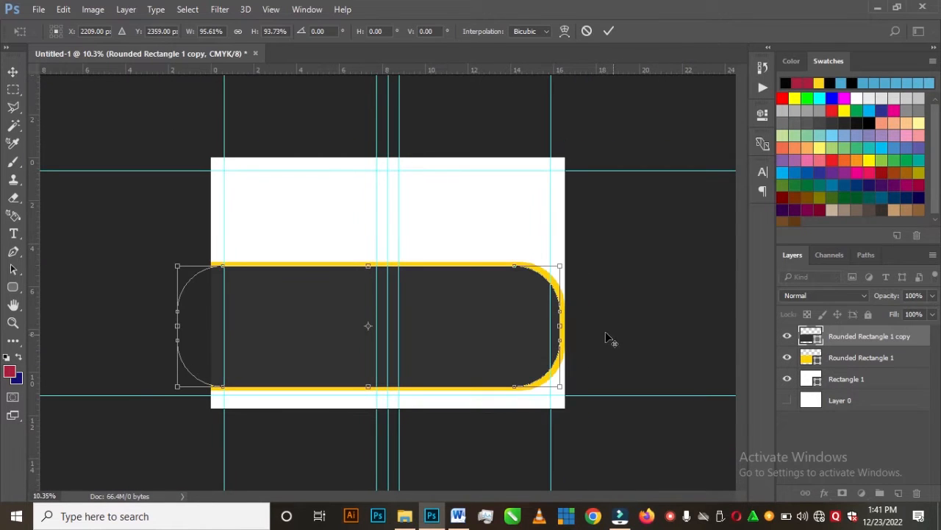
left_click(609, 31)
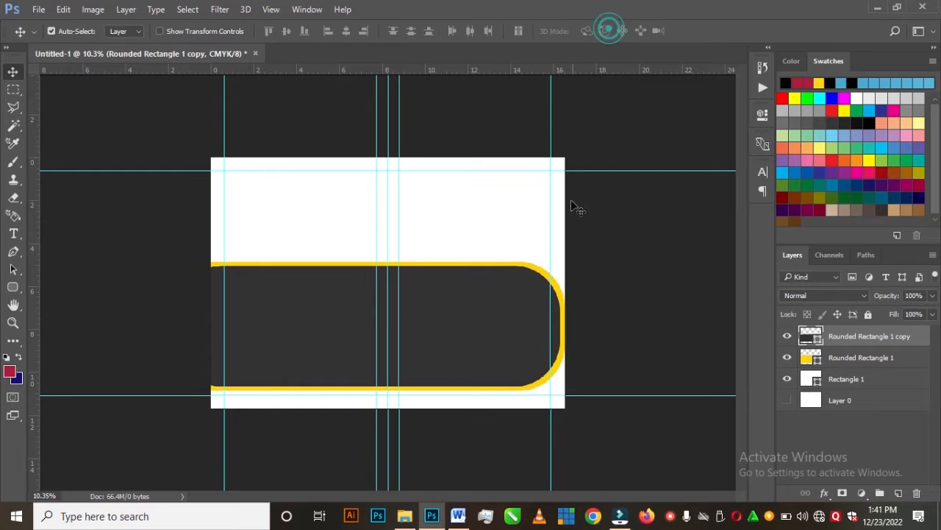
- Draw a dark gray circle about 1688 px across, overlapping the upper edge of the rounded shape in the canvas's right half
scroll(521, 323, "down", 2)
scroll(497, 331, "up", 1)
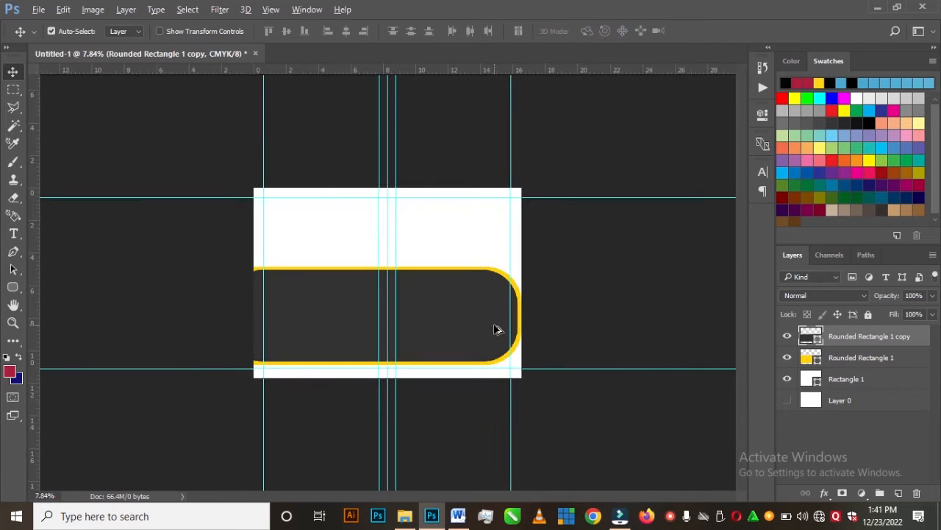
scroll(455, 336, "up", 1)
scroll(453, 336, "up", 2)
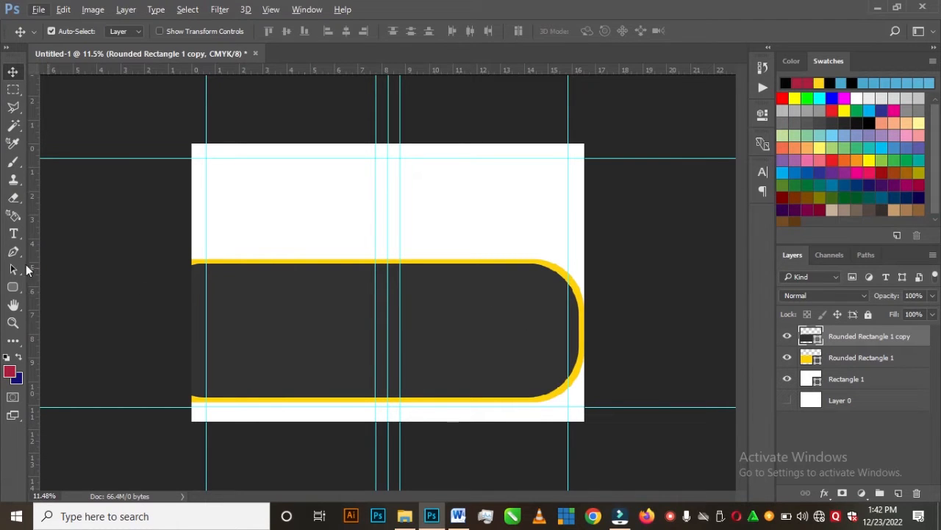
left_click(15, 288)
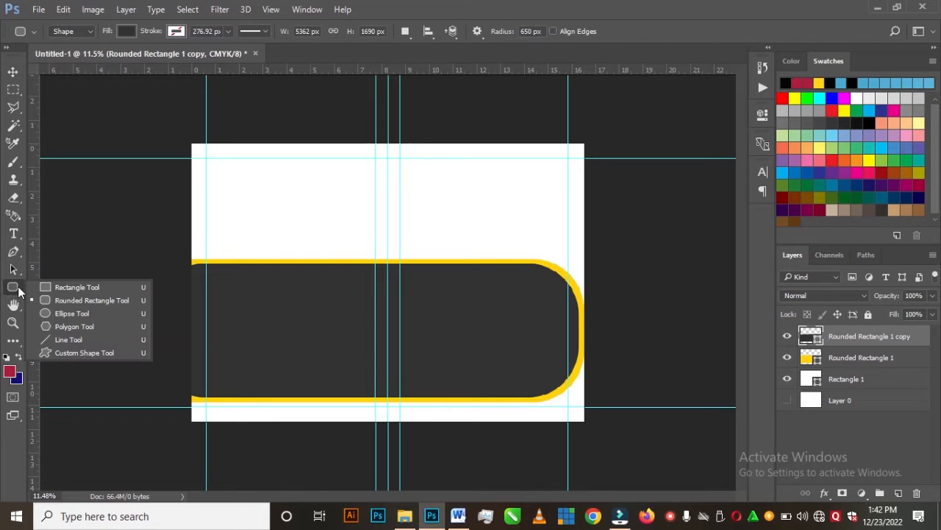
left_click(67, 311)
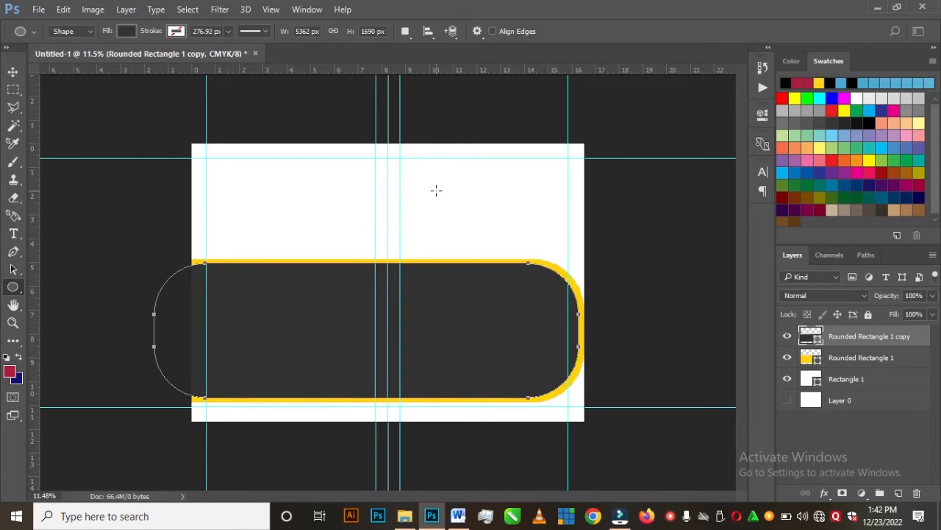
left_click_drag(419, 202, 553, 353)
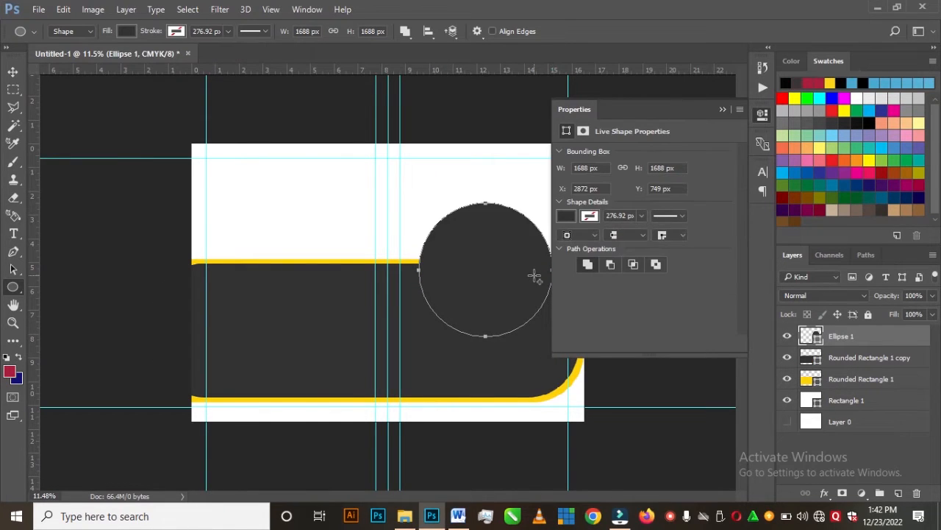
left_click(722, 109)
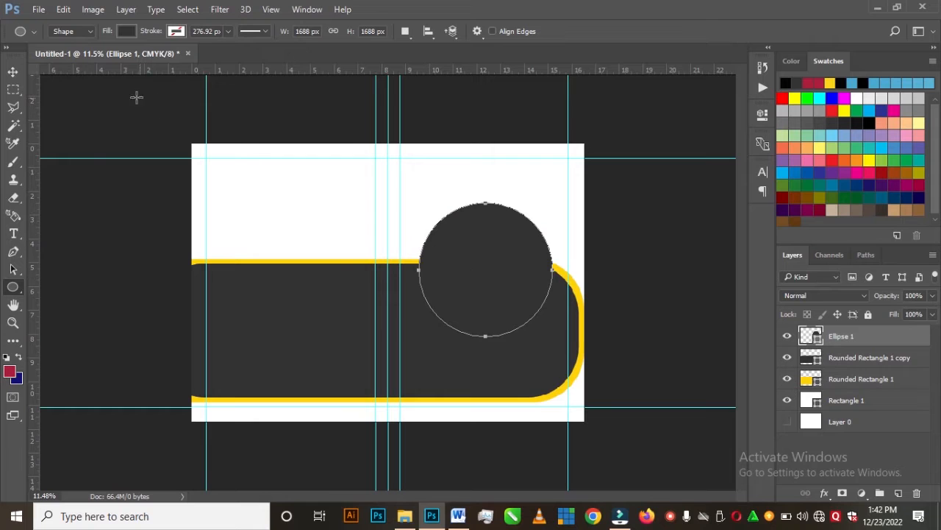
- Move the circle upward and enlarge it slightly, placing its center at about X 3716 px, Y 1362 px
left_click(13, 72)
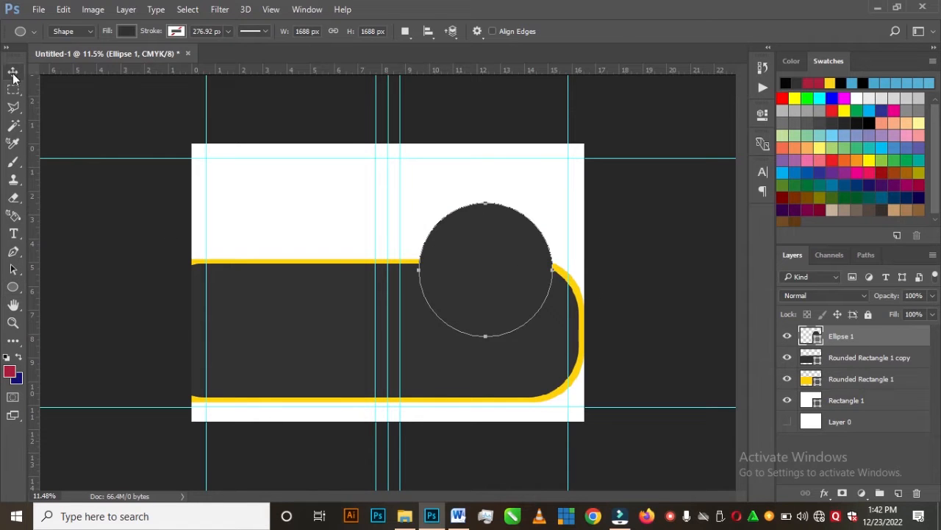
mouse_move(490, 279)
left_mouse_down()
mouse_move(493, 243)
mouse_move(487, 269)
left_mouse_up()
key("ctrl")
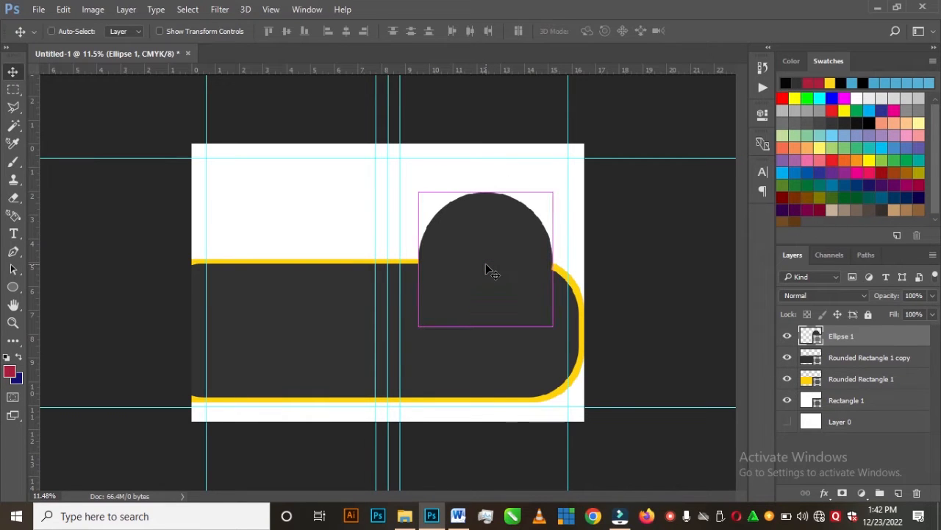
key("ctrl+t")
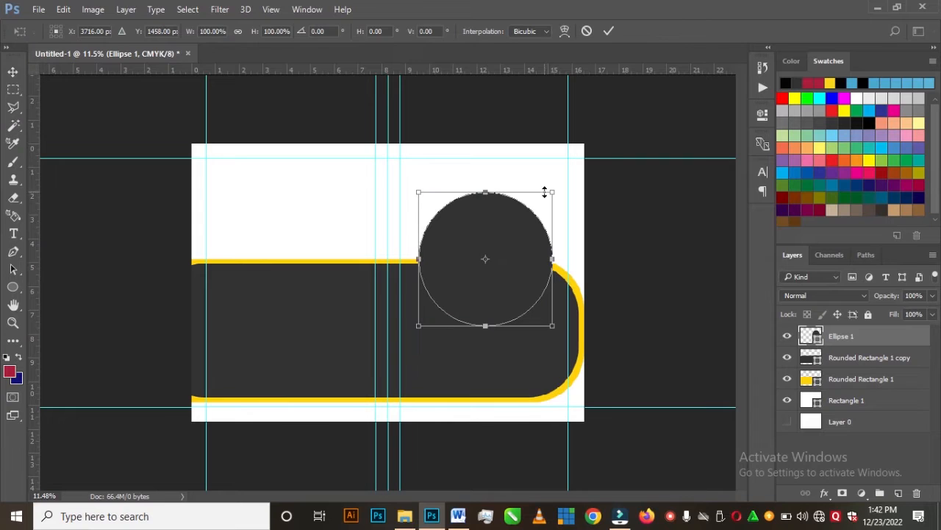
left_click_drag(550, 189, 548, 184)
left_click_drag(521, 236, 520, 231)
key("Return")
- Duplicate the circle and recolor the lower one yellow fed206, sampled from the rounded shape's border
left_click(521, 231)
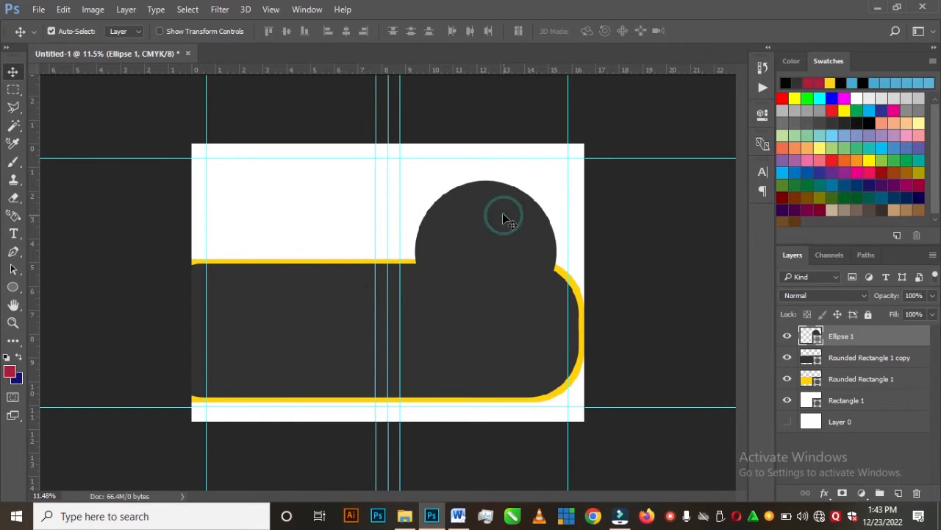
key("ctrl")
key("ctrl+j")
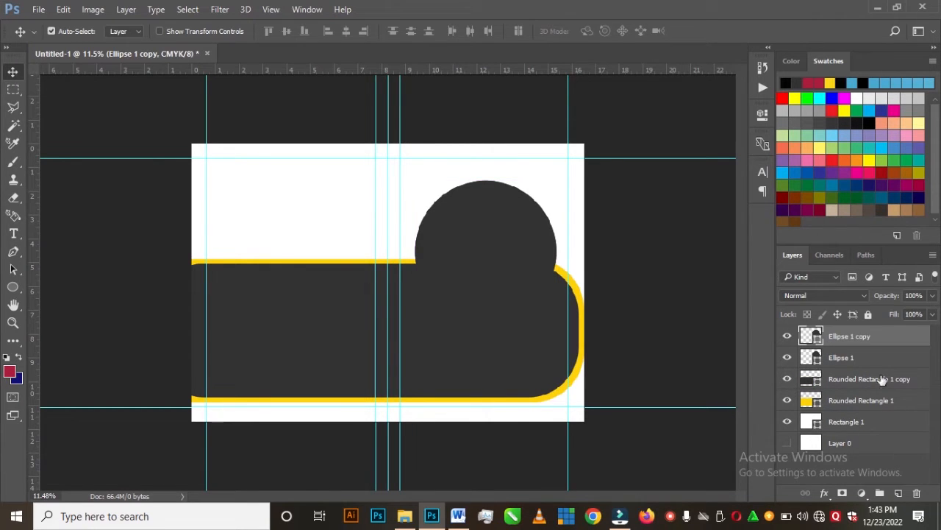
double_click(811, 357)
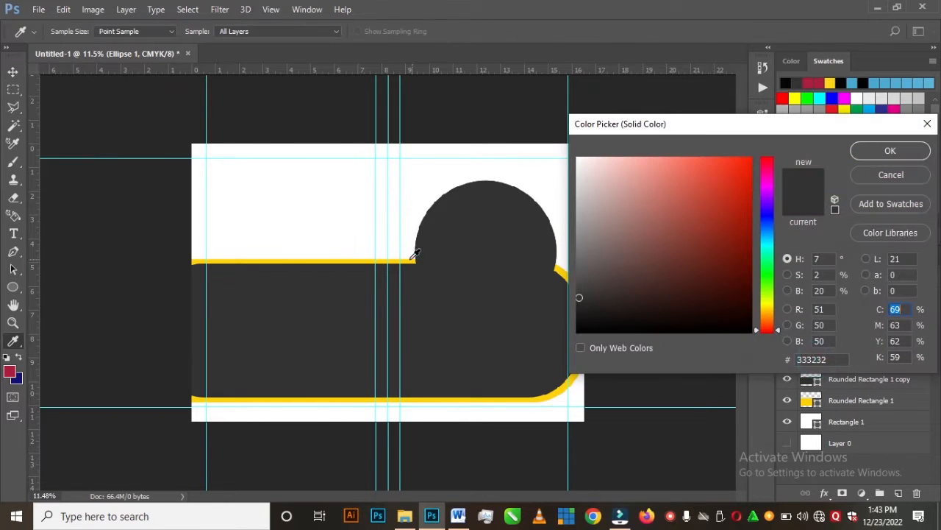
left_click(397, 260)
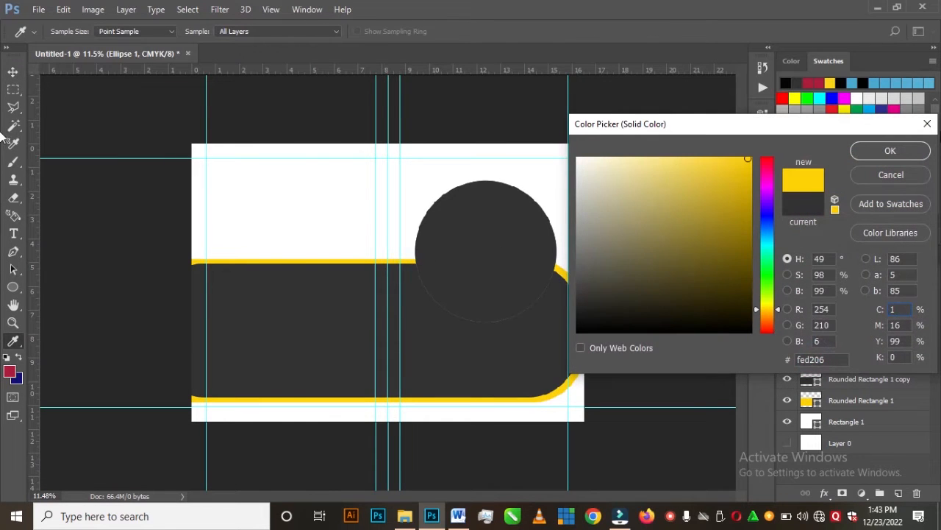
left_click(899, 150)
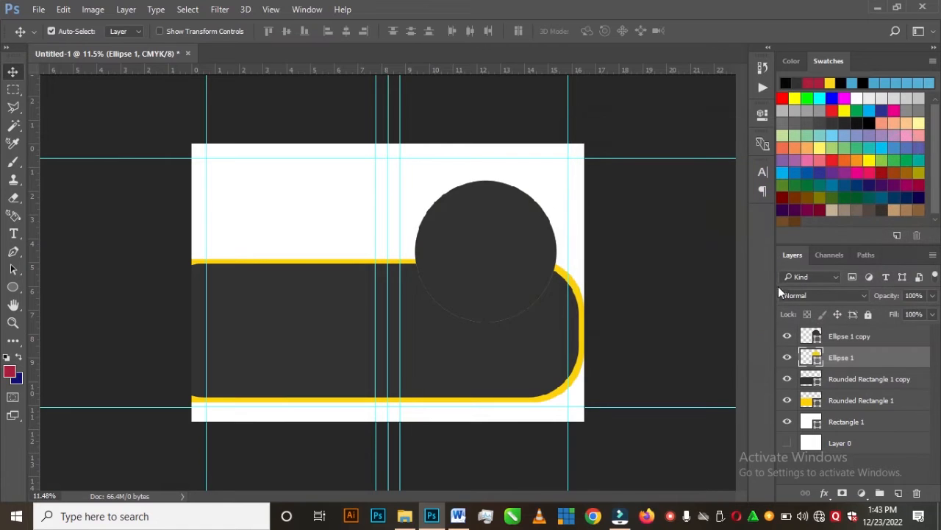
- Change the upper circle copy's fill to white ffffff, sampled from the canvas background
left_click(855, 337)
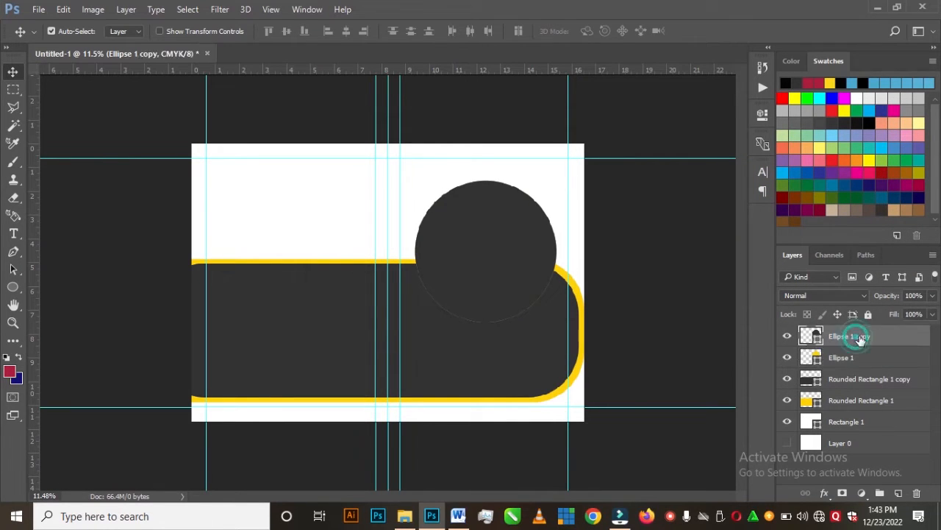
double_click(811, 337)
left_click(347, 210)
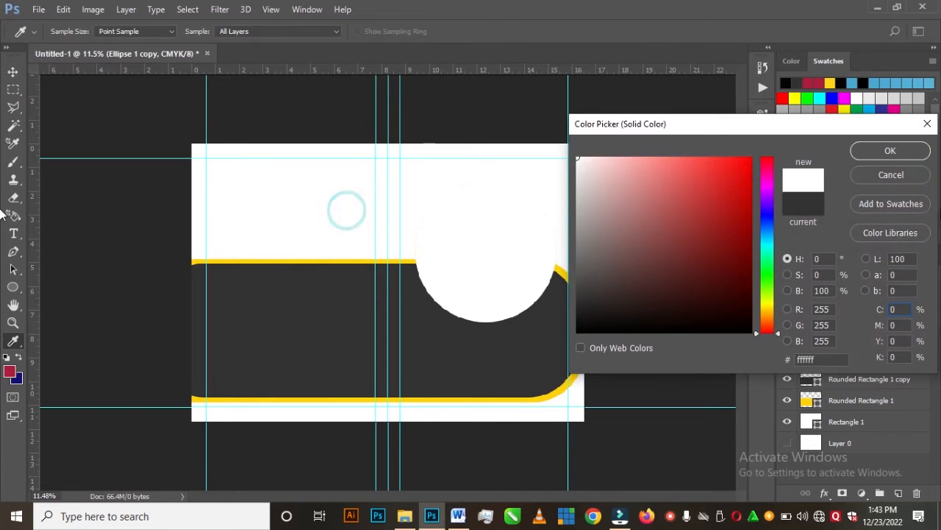
left_click(890, 150)
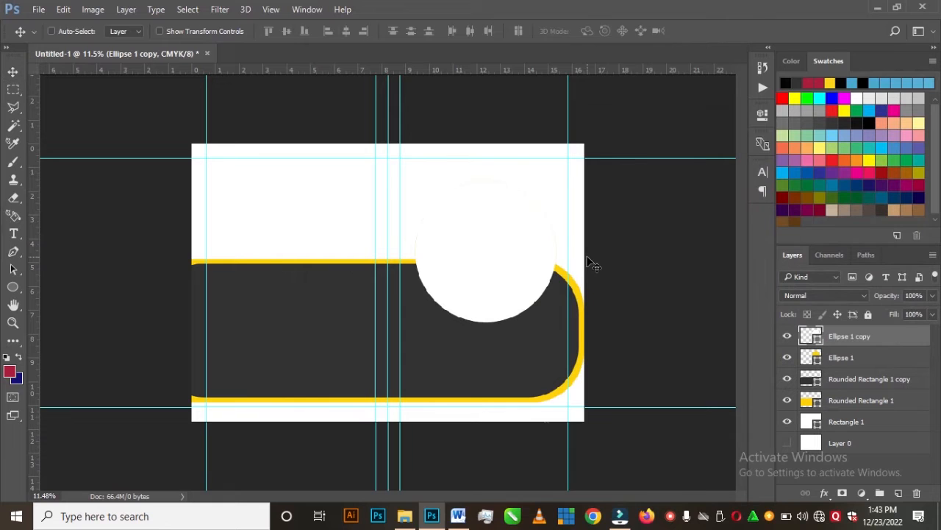
- Scale the white circle down to about 94.62% around its center, exposing an even yellow ring around it
key("ctrl+t")
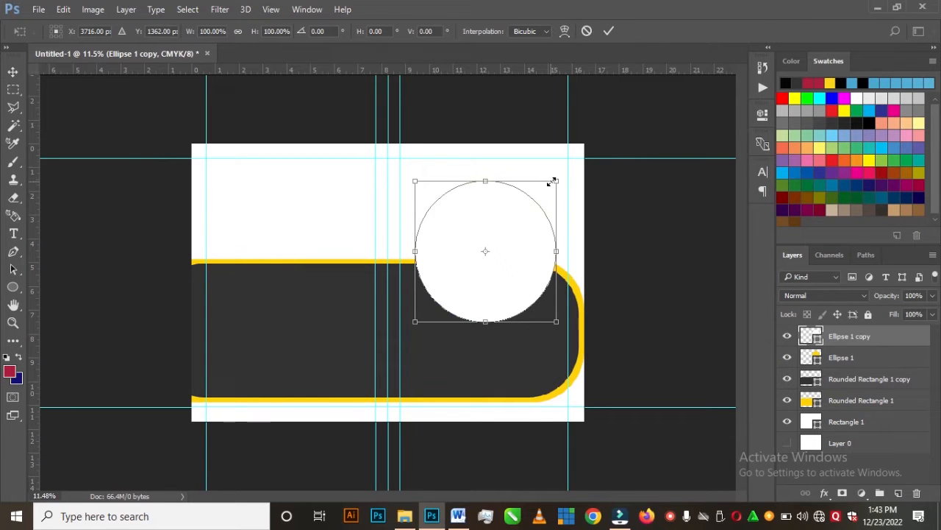
left_click_drag(555, 180, 552, 181)
double_click(537, 234)
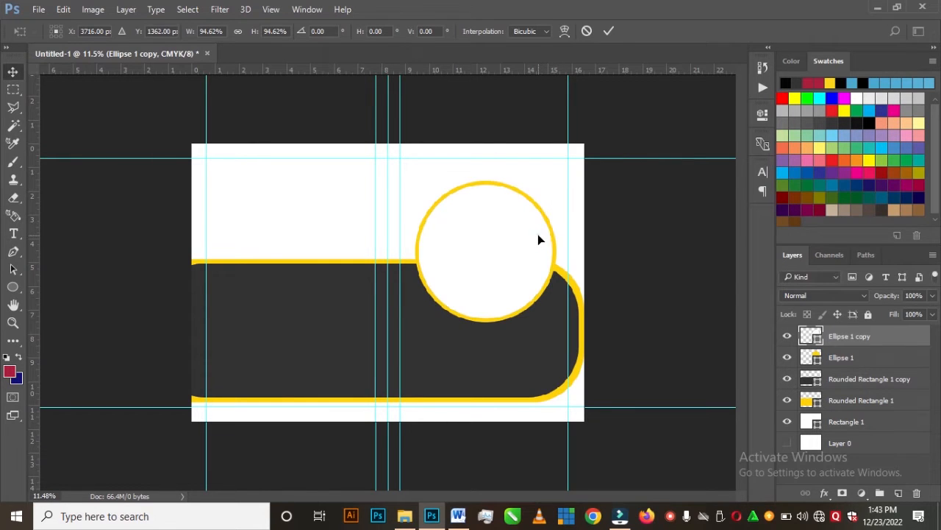
left_click(537, 234, "ctrl")
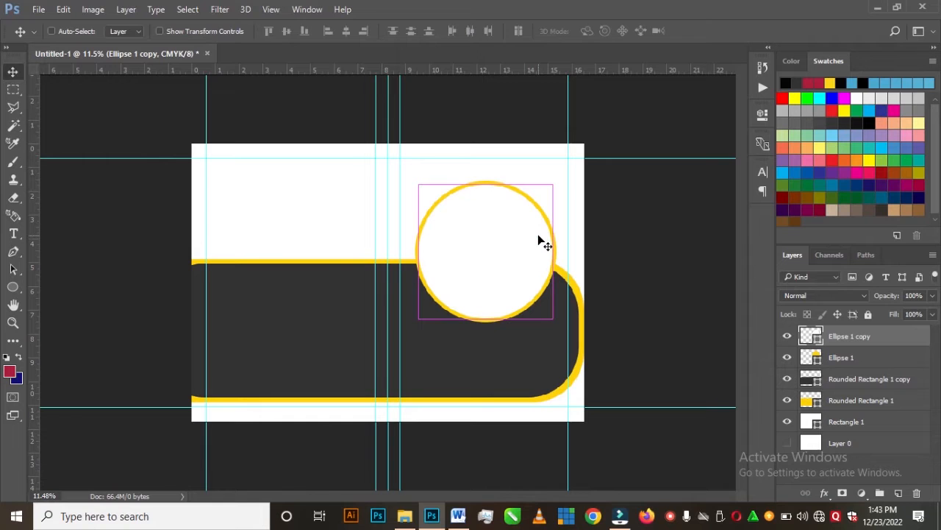
- Duplicate the white circle and recolor the copy dark gray 333232, sampled from the dark rounded shape
key("ctrl+j")
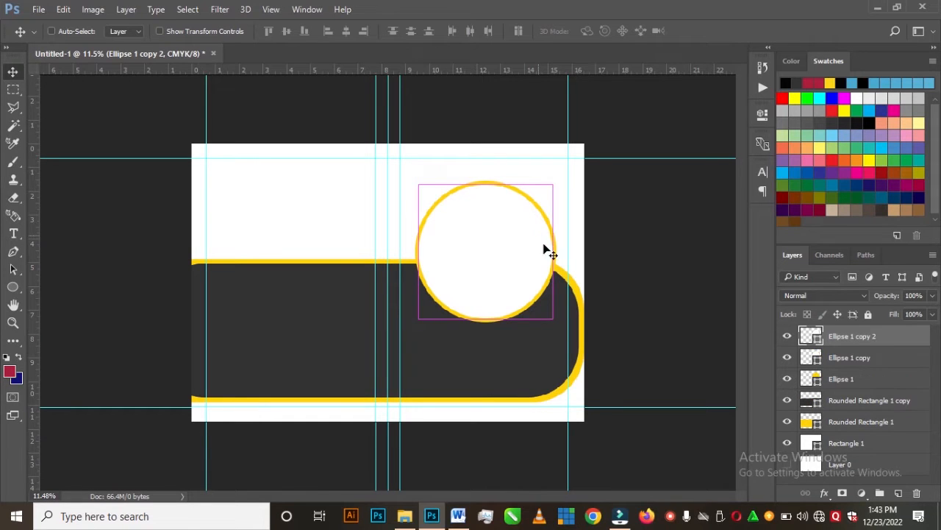
double_click(813, 340)
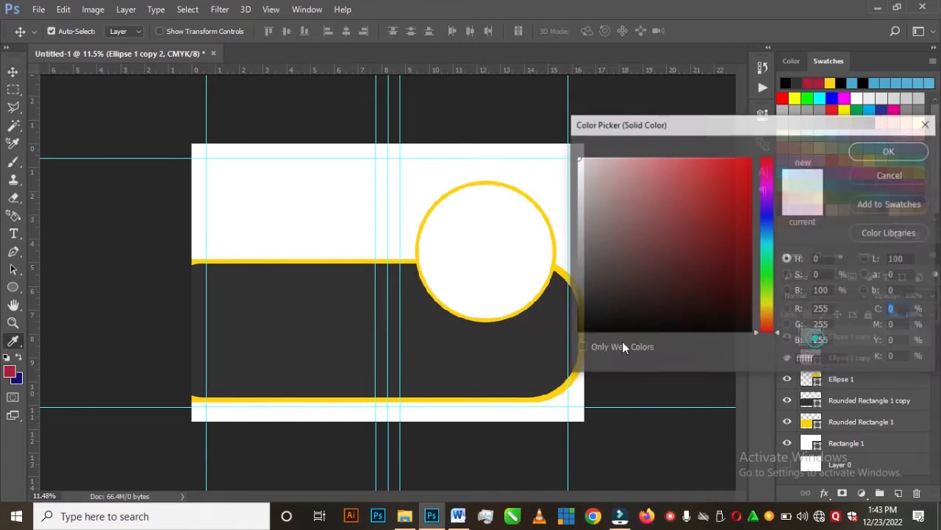
left_click(524, 356)
left_click(889, 150)
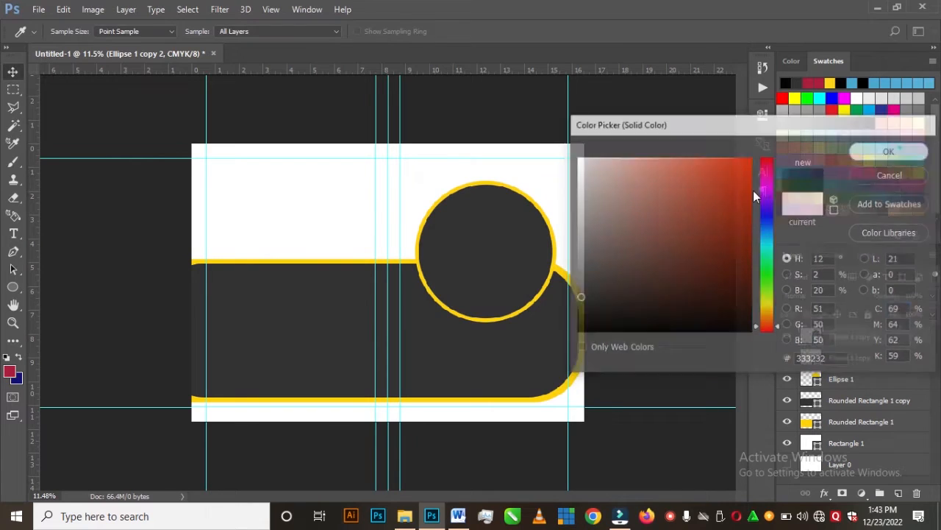
- Scale the dark gray circle down around its center to about 93.84%, 5.28 in across
key("ctrl+t")
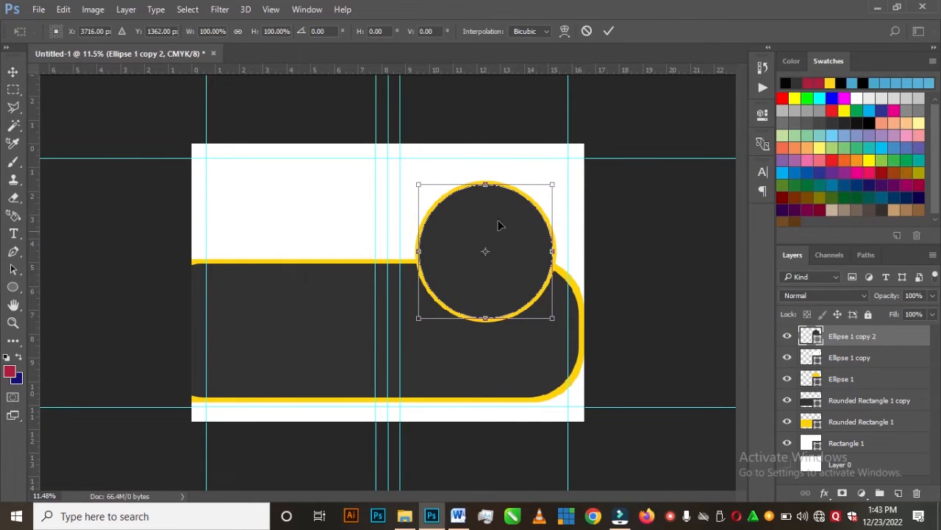
left_click_drag(556, 180, 550, 182)
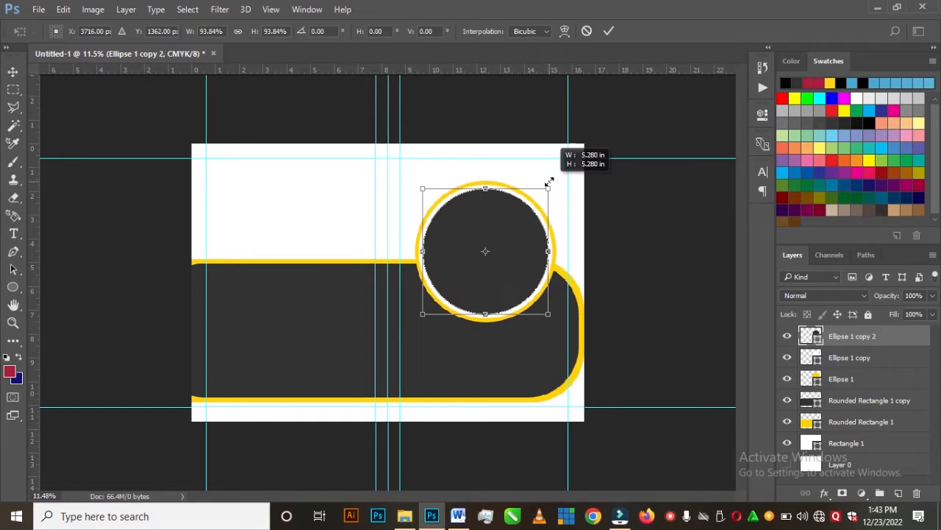
double_click(519, 223)
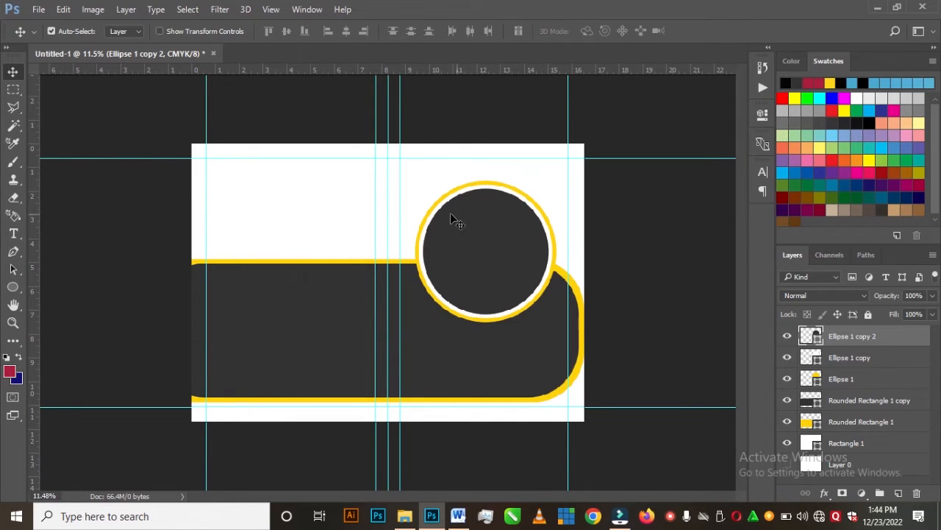
- Duplicate the dark rounded rectangle upward, placing the copy's center at about X 2034 px, Y 909 px
key("ctrl+0")
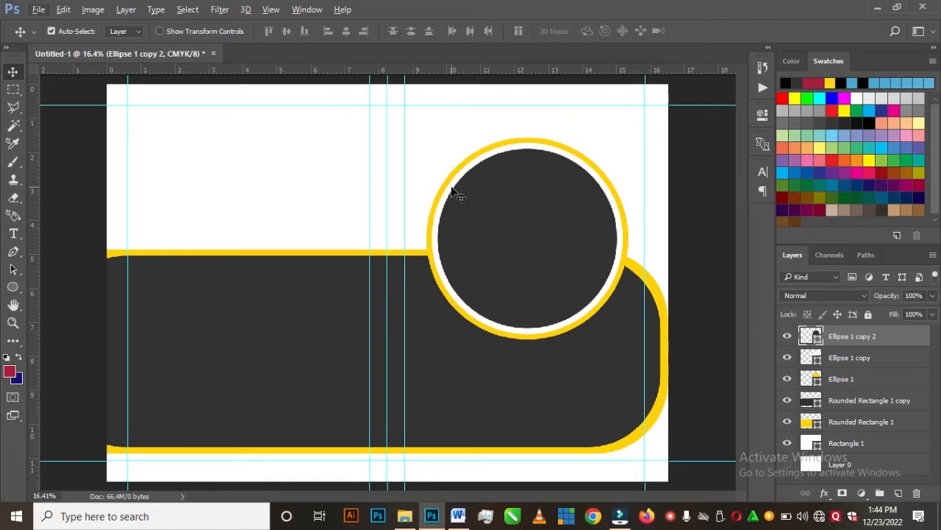
scroll(452, 188, "down", 3)
left_click_drag(318, 338, 311, 248)
- Flatten the rounded rectangle copy to about 43.67% height and move its center to about X 901 px, Y 747 px
key("ctrl+t")
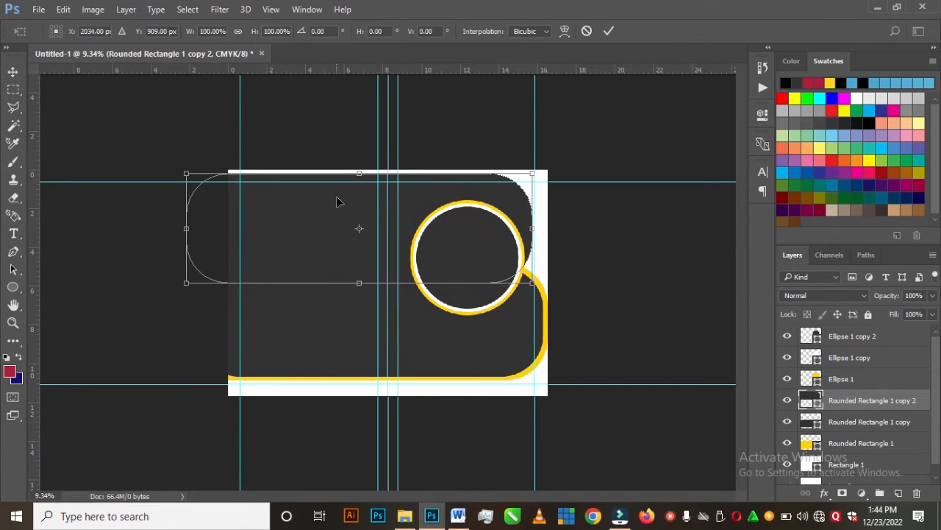
left_click_drag(354, 175, 357, 195)
left_click_drag(361, 234, 315, 234)
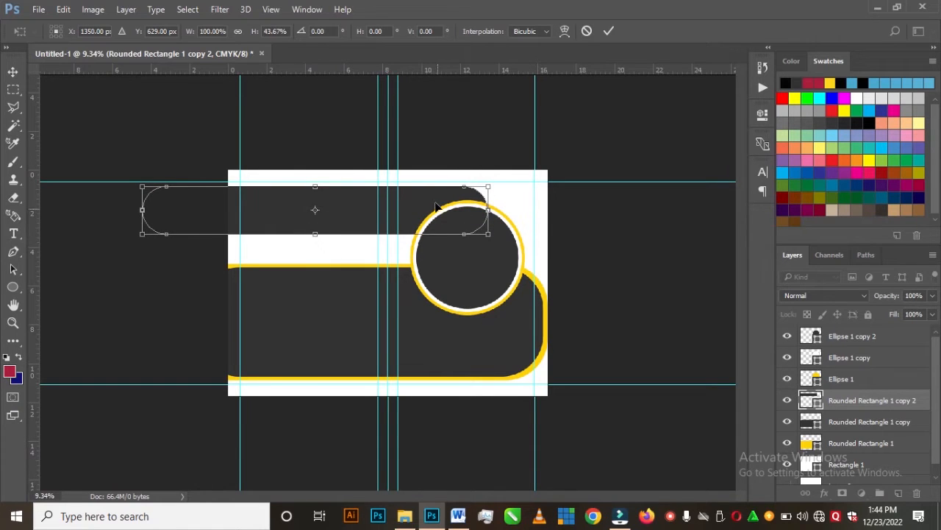
left_click_drag(390, 212, 361, 218)
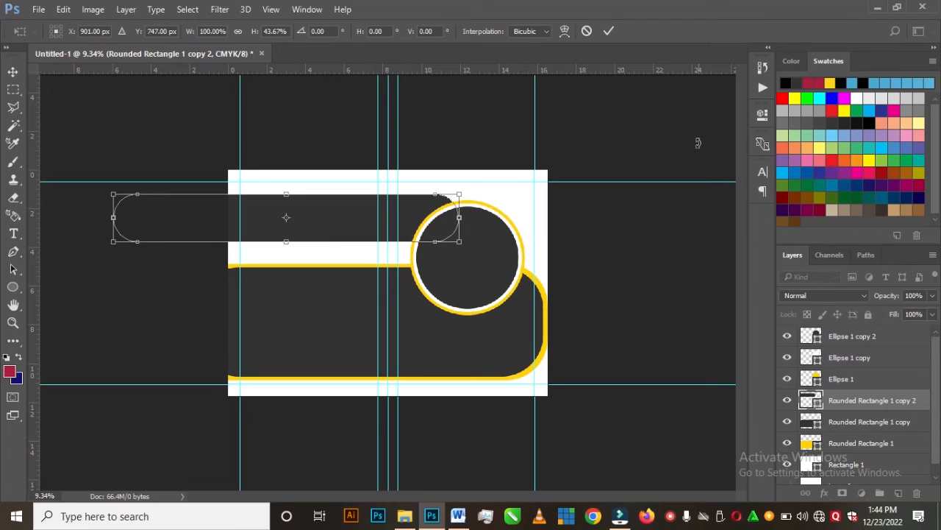
left_click(607, 30)
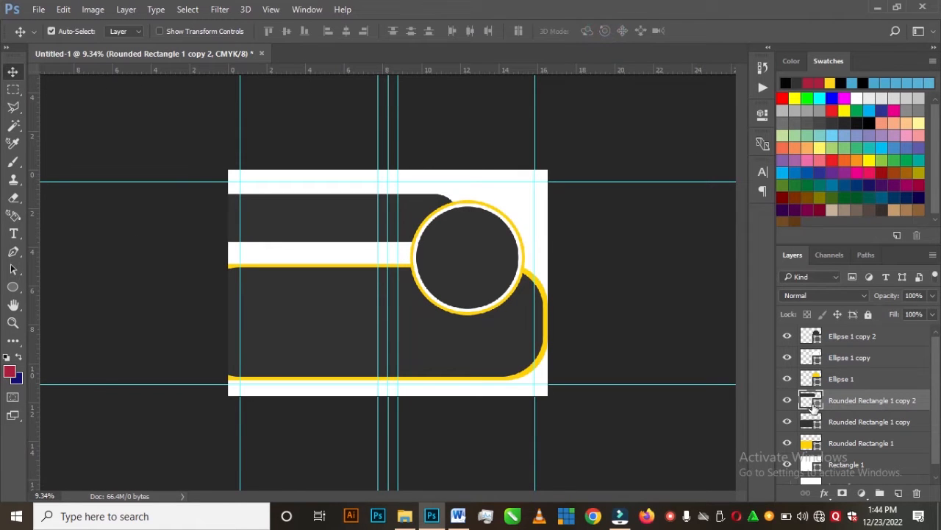
- Change the flattened rounded bar's fill to yellow fed206, sampled from the large rounded shape's border
double_click(812, 403)
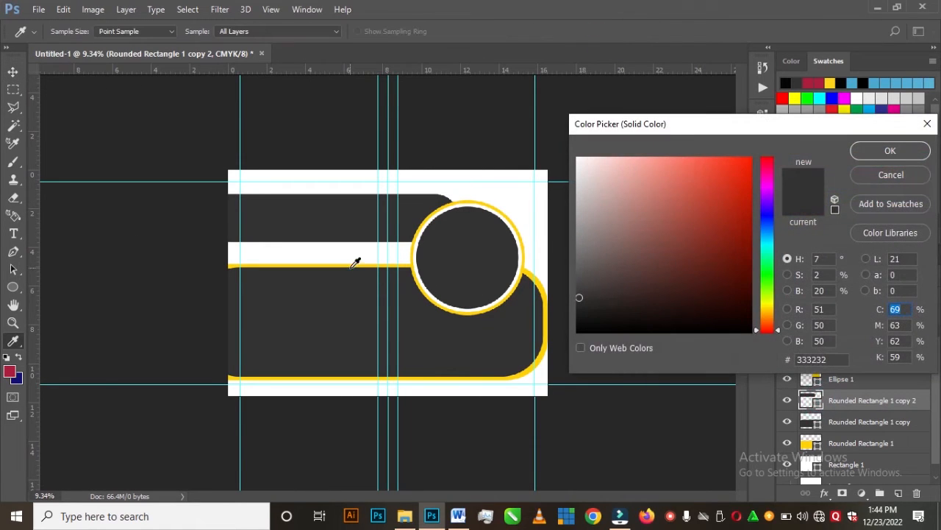
left_click(348, 266)
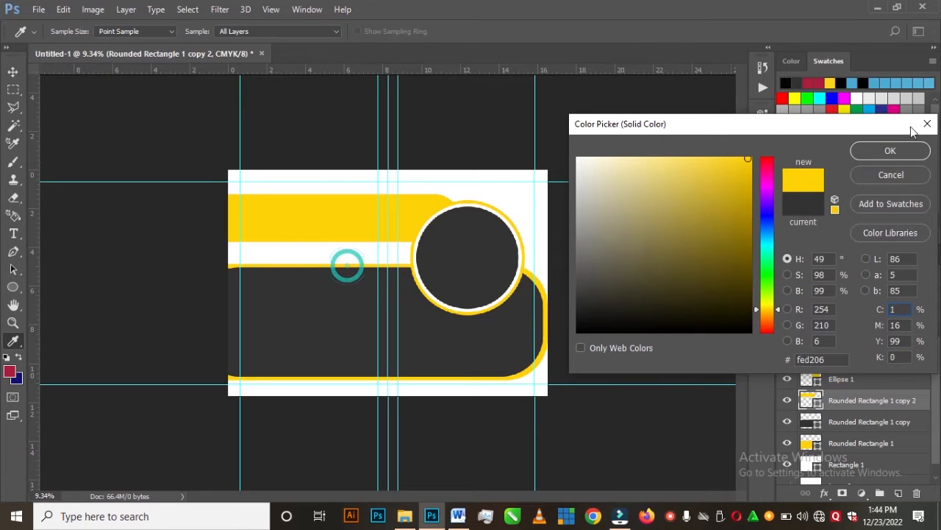
left_click(903, 153)
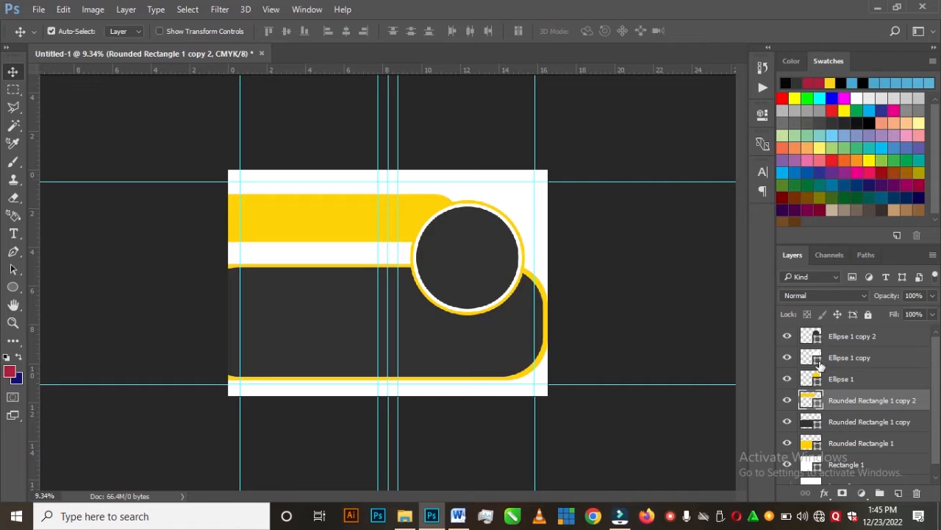
- Reorder the yellow bar's layer directly beneath the dark gray circle and shift the bar slightly down and right, tucking its end behind the circle
left_click_drag(847, 401, 839, 357)
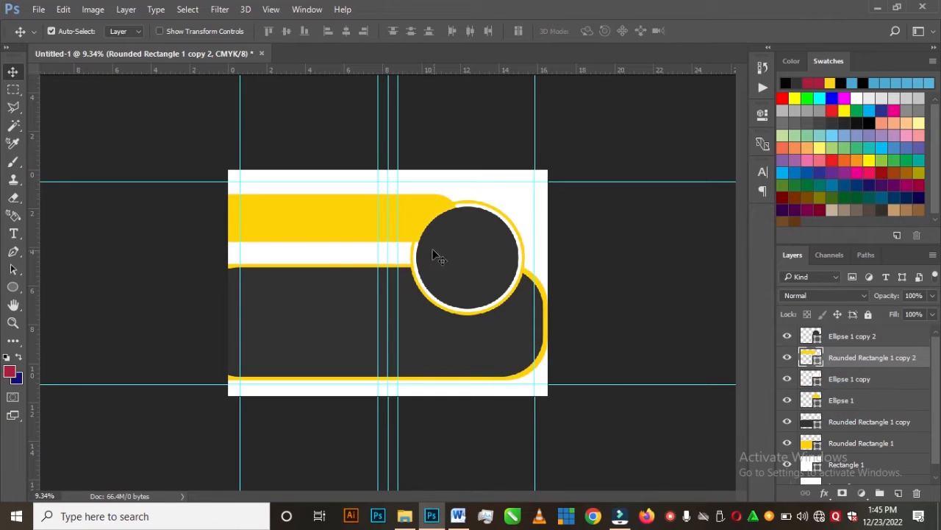
left_click_drag(366, 214, 381, 222)
left_click(490, 292)
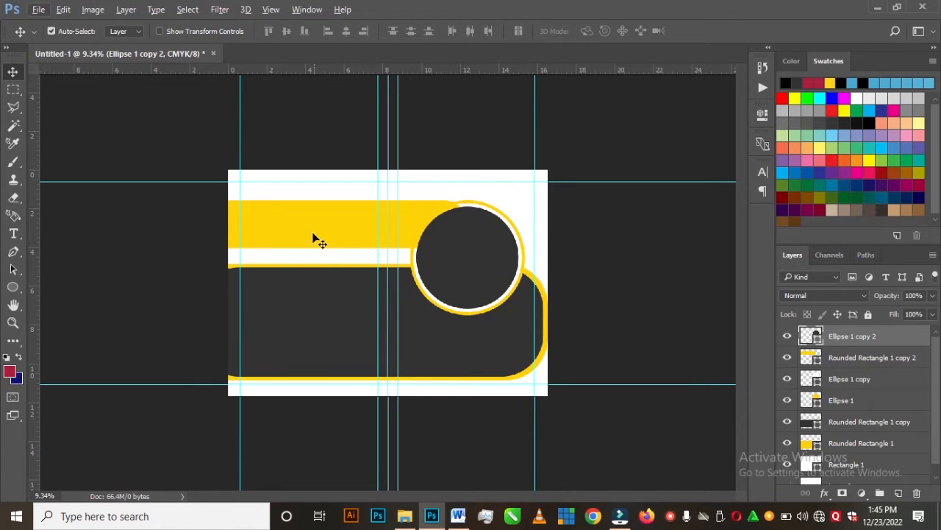
- Duplicate the yellow bar and place the copy at the circle's lower right, extending past the canvas's right edge
key("ctrl")
left_click_drag(308, 234, 498, 304)
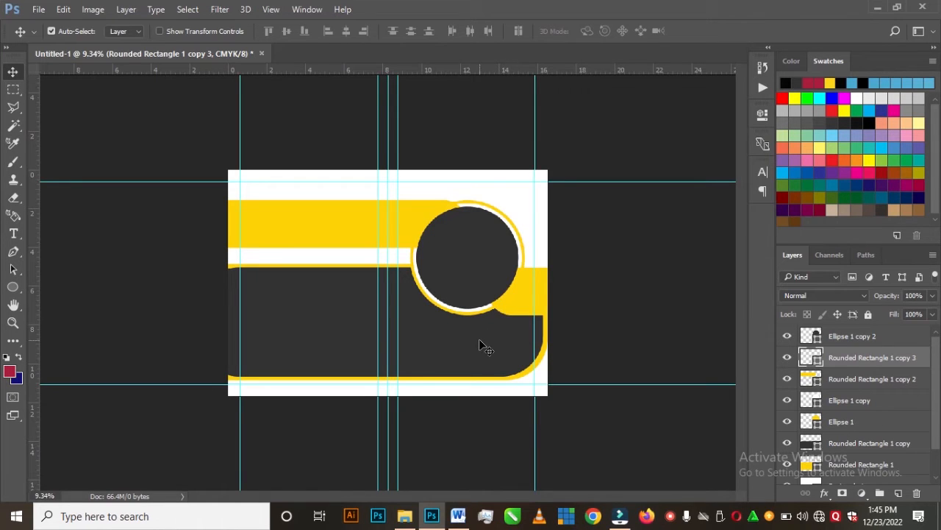
scroll(460, 339, "up", 1)
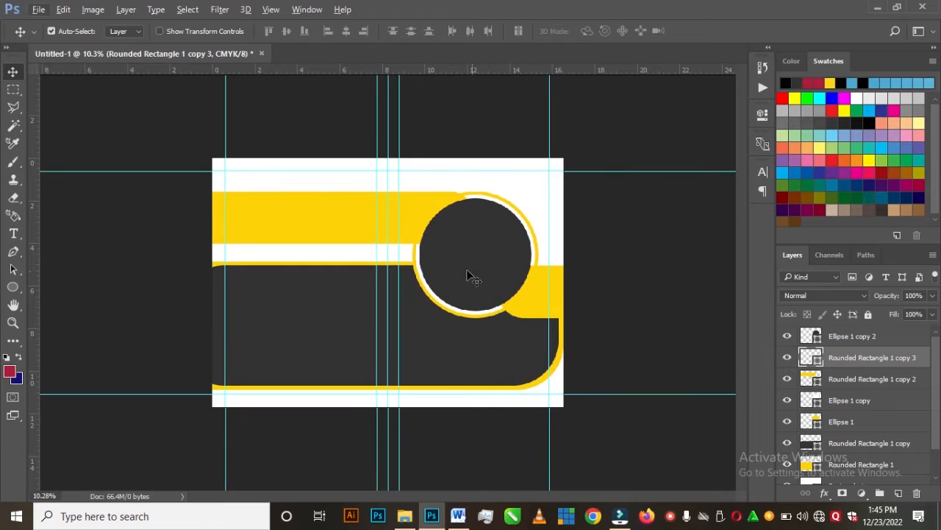
- Place photo D from the COMPANY PROFILE 1 folder over the dark gray circle, directly above its layer
left_click(496, 251)
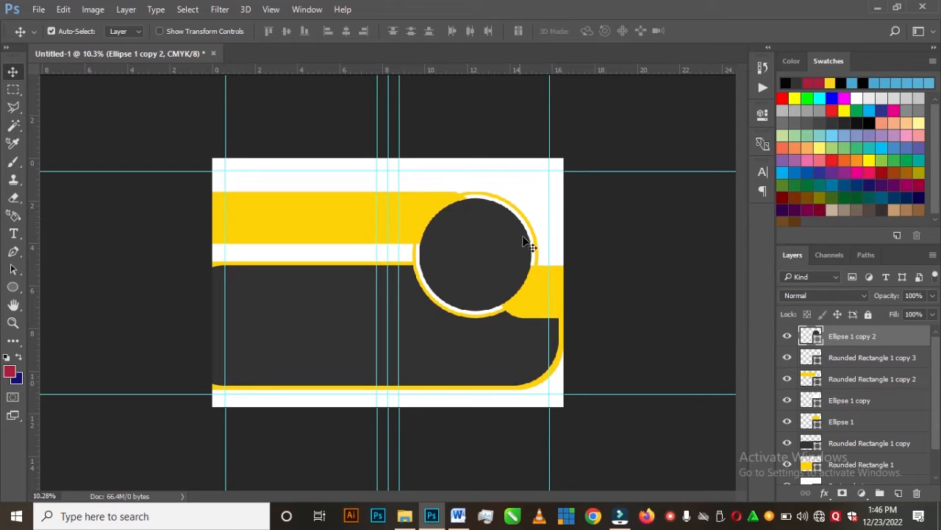
left_click(542, 310)
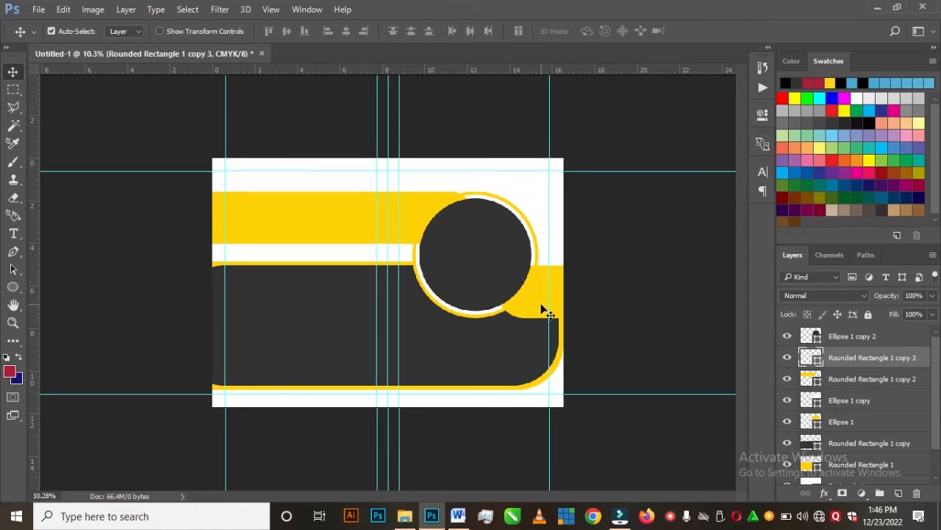
left_click(482, 253)
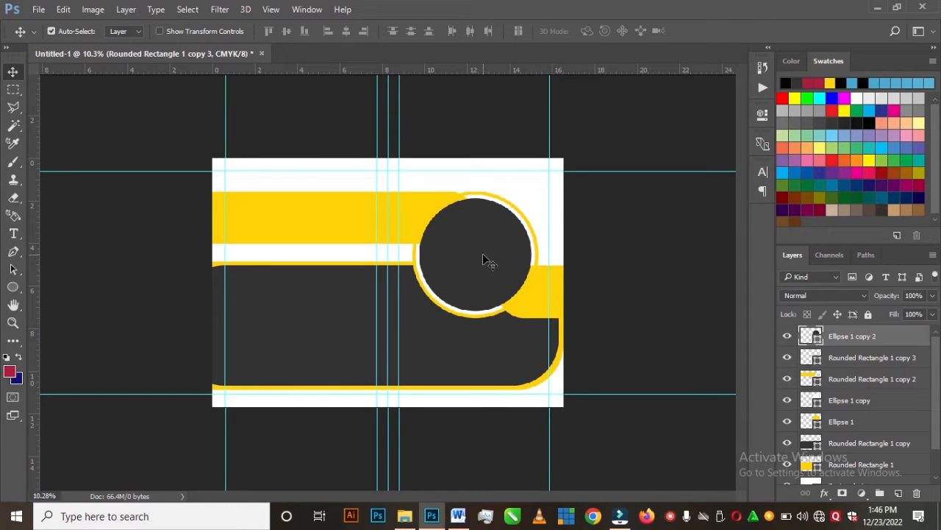
left_click(408, 524)
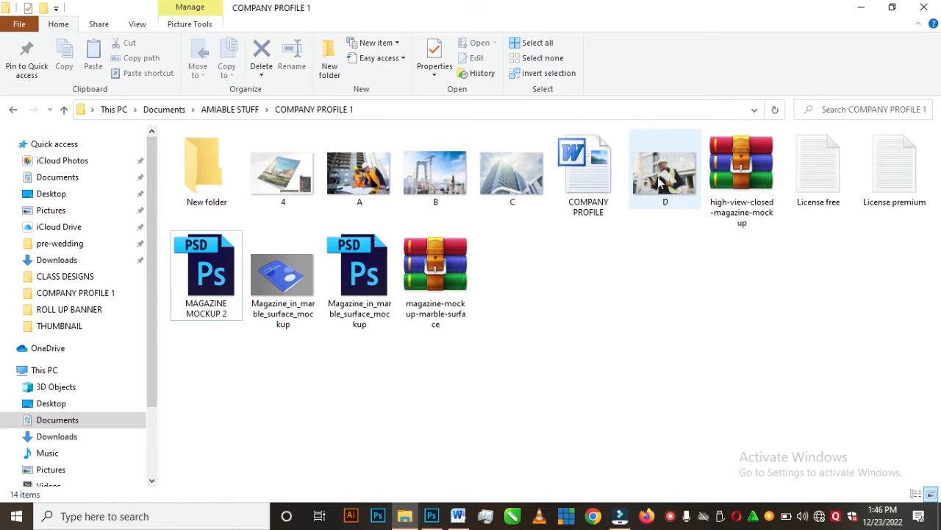
left_click_drag(666, 179, 475, 256)
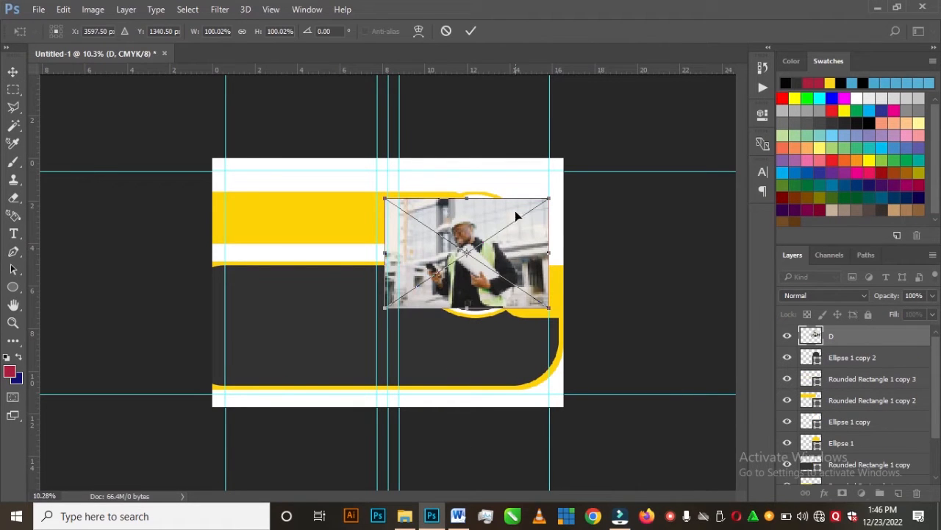
left_click(471, 30)
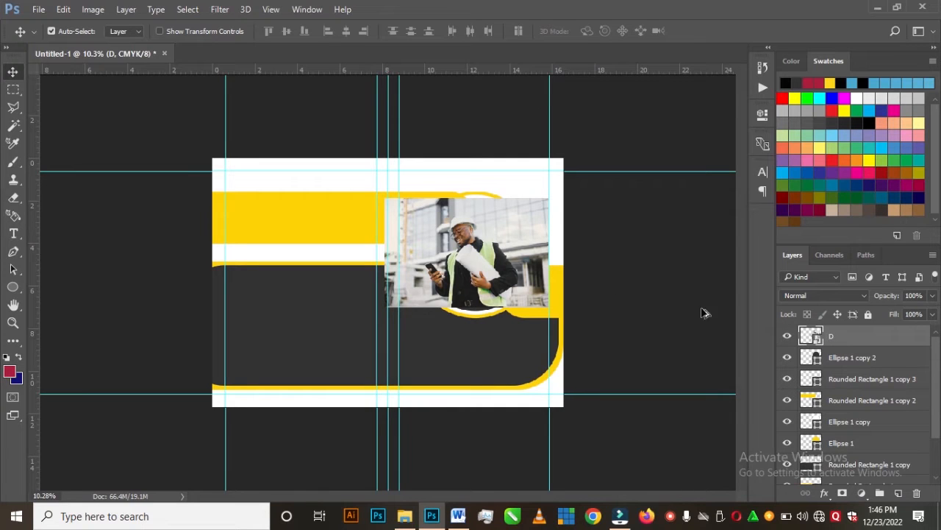
- Clip photo D to the dark gray circle with a clipping mask and enlarge the photo to about 106.23%
right_click(872, 338)
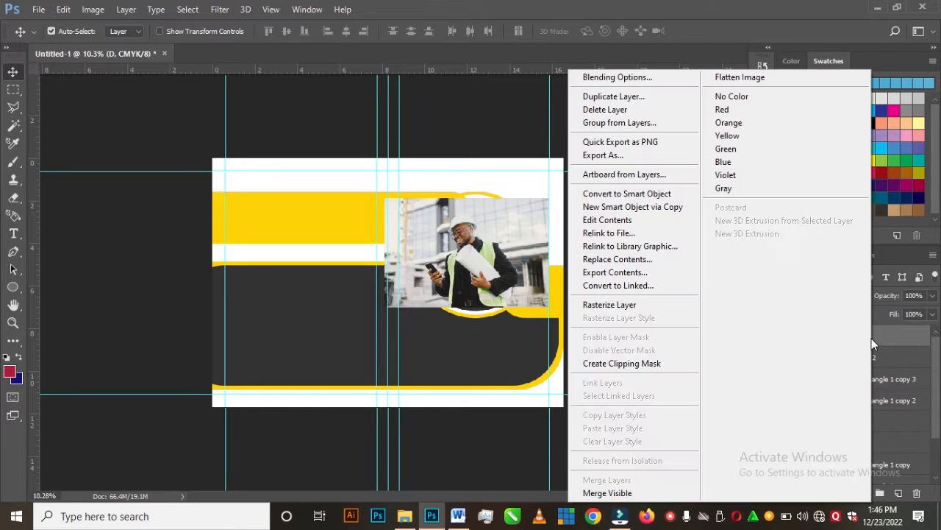
left_click(610, 364)
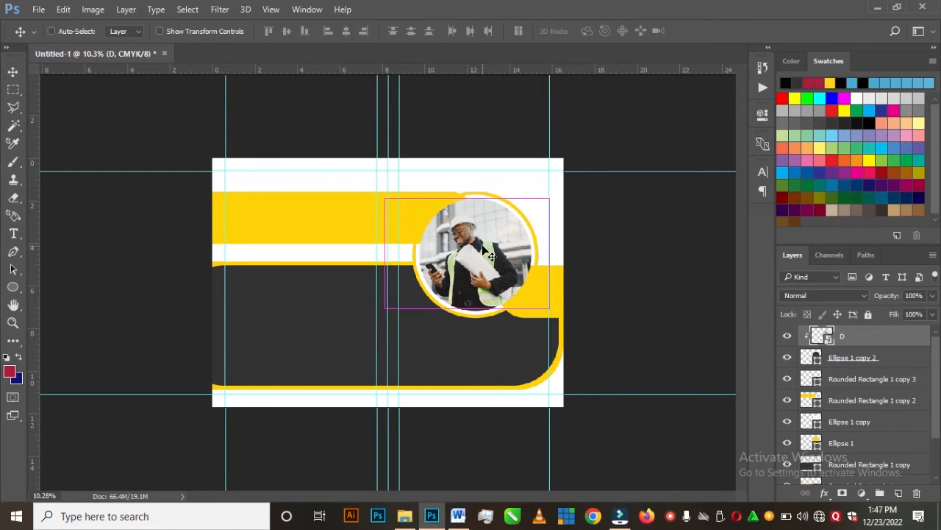
key("ctrl+t")
left_click_drag(548, 200, 554, 196)
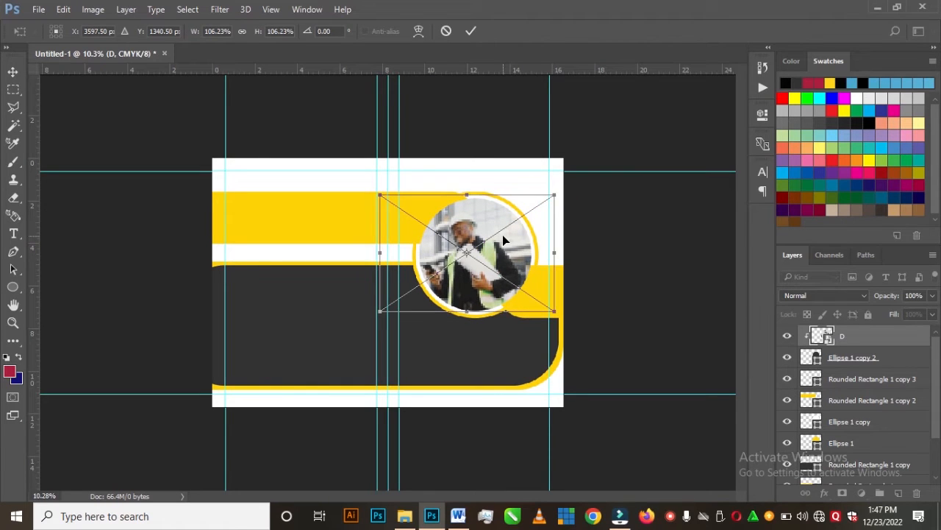
key("Return")
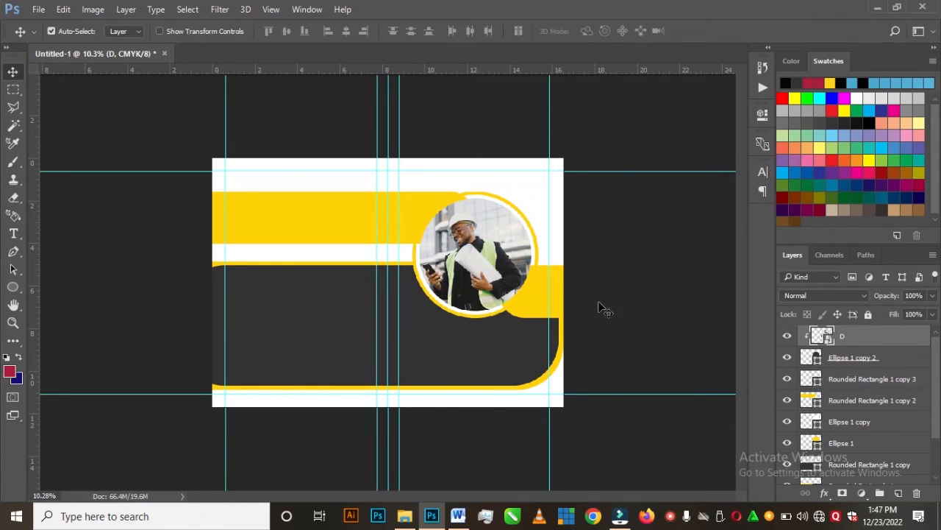
- Add a black drop shadow to the dark gray circle beneath photo D (Ellipse 1 copy 2)
left_click(900, 359)
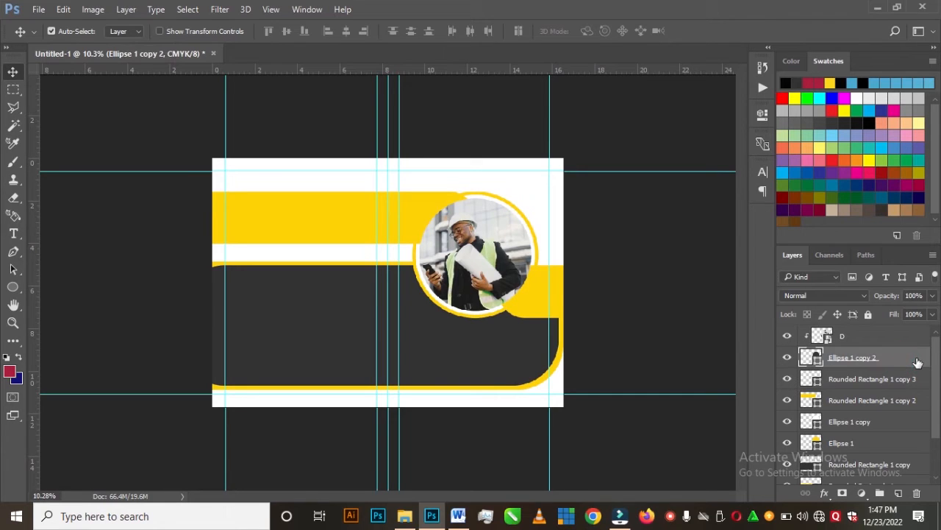
double_click(917, 360)
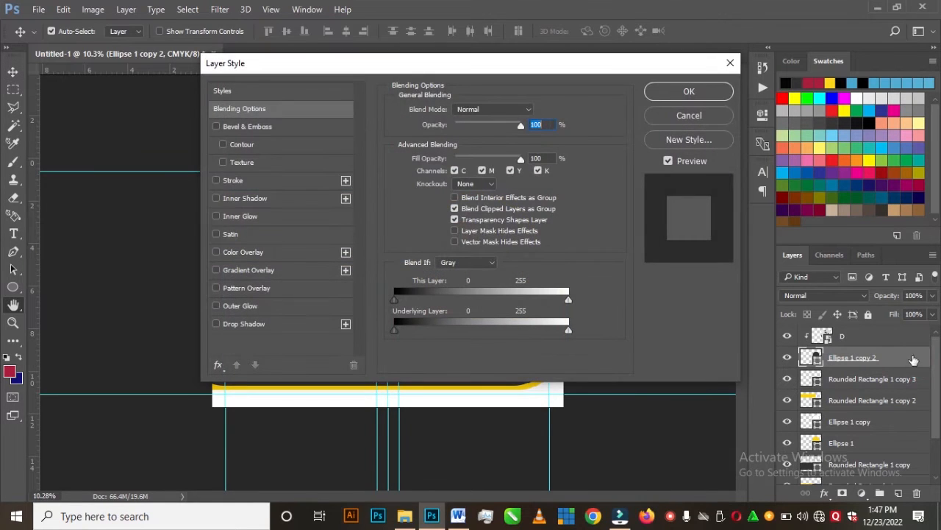
left_click_drag(324, 71, 678, 102)
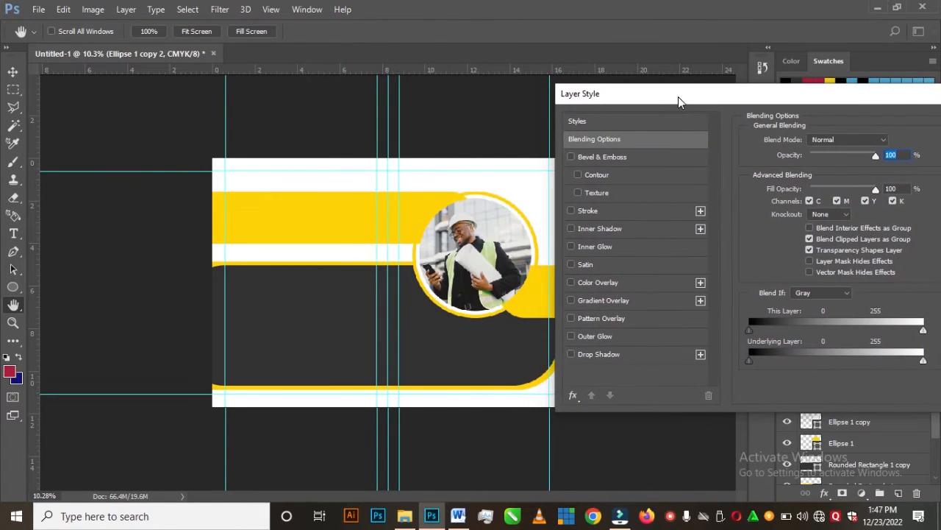
left_click(598, 354)
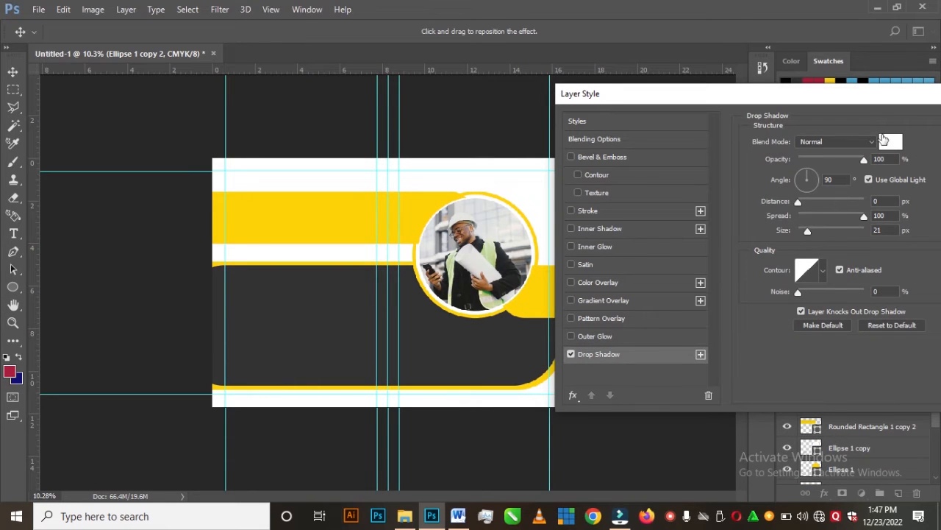
left_click(892, 141)
left_click(653, 296)
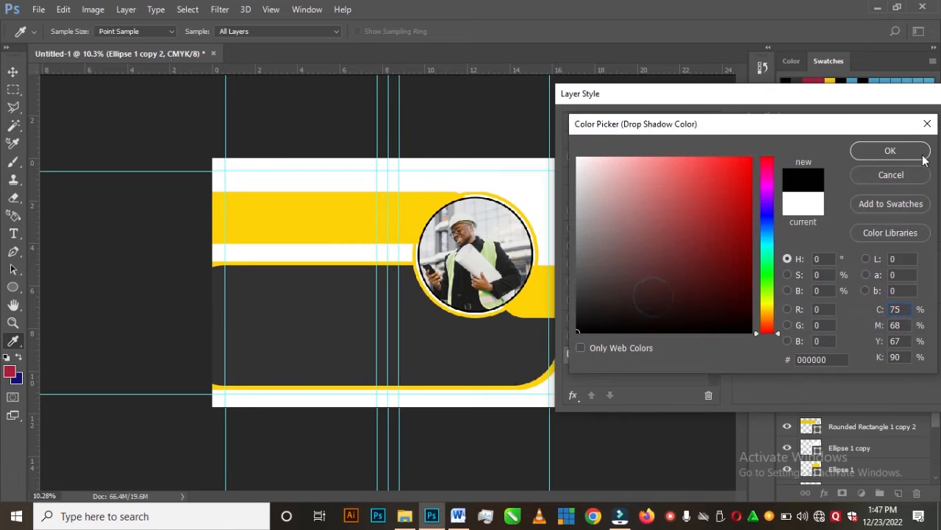
left_click(890, 151)
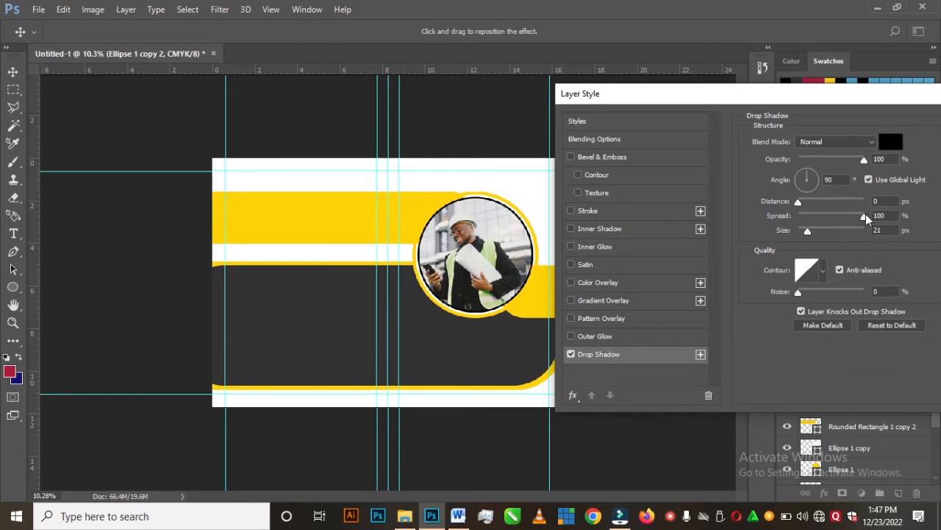
- Set the circle's drop shadow to 0% spread, 64% opacity and 76 px size, and apply it
left_click_drag(862, 214, 783, 230)
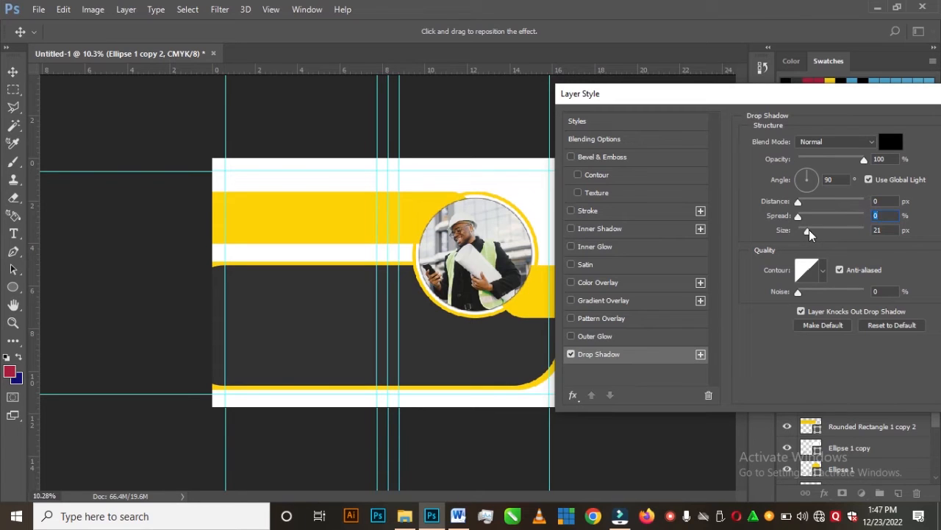
left_click_drag(861, 159, 832, 159)
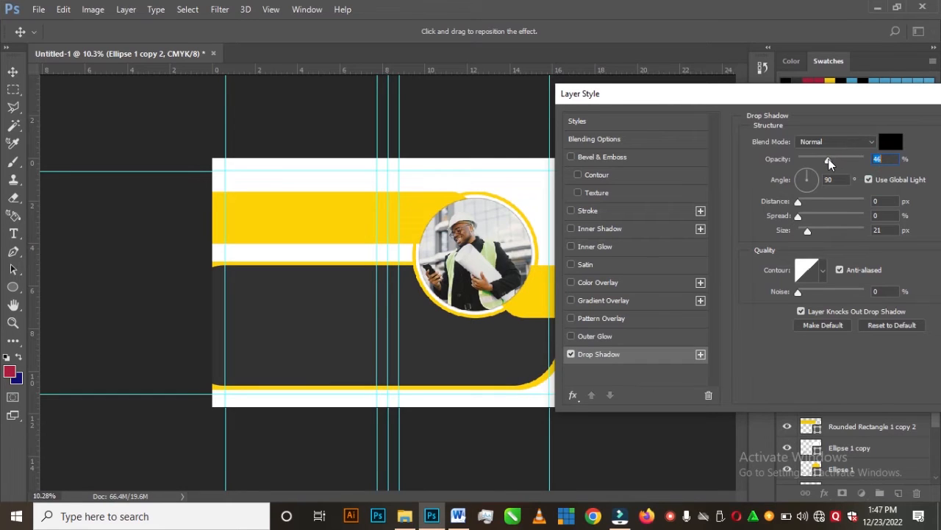
left_click_drag(808, 234, 817, 229)
left_click_drag(829, 160, 844, 160)
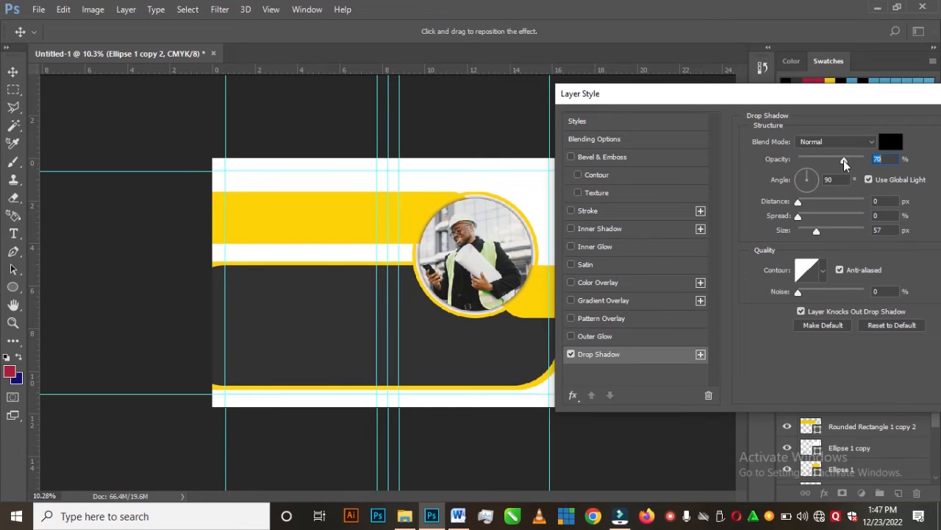
left_click(823, 230)
left_click_drag(822, 229, 822, 228)
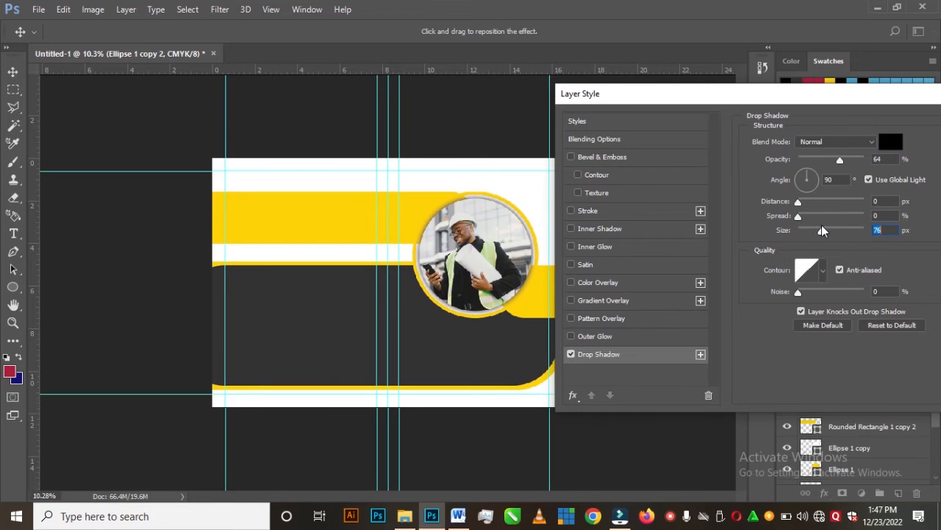
left_click_drag(906, 97, 822, 95)
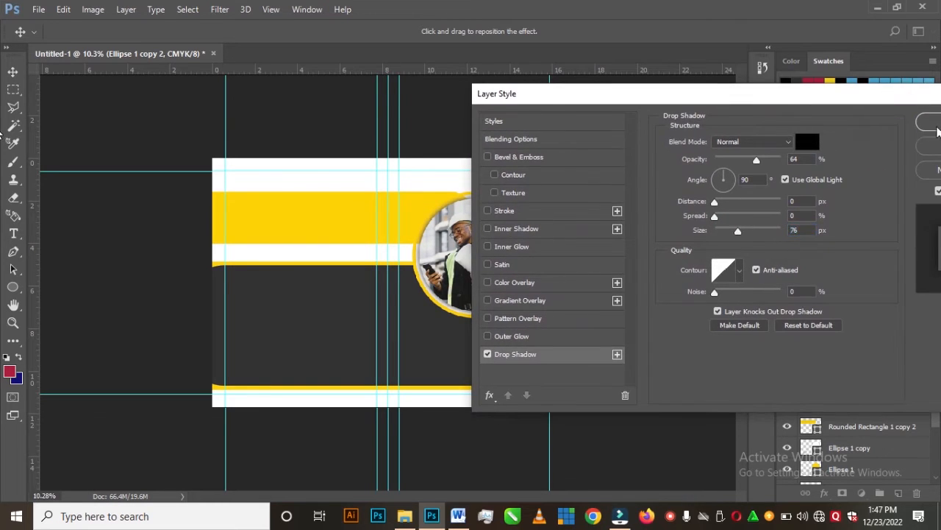
left_click(936, 125)
scroll(541, 272, "up", 5)
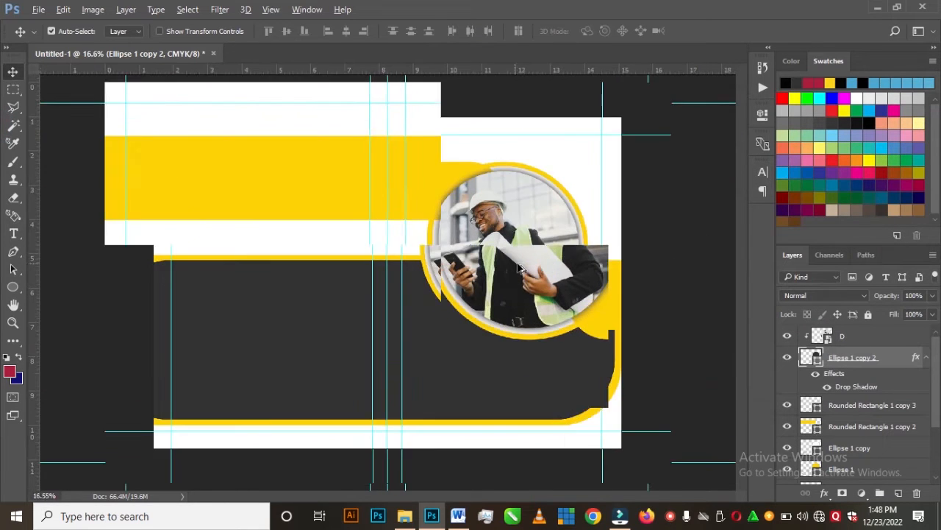
scroll(562, 206, "down", 5)
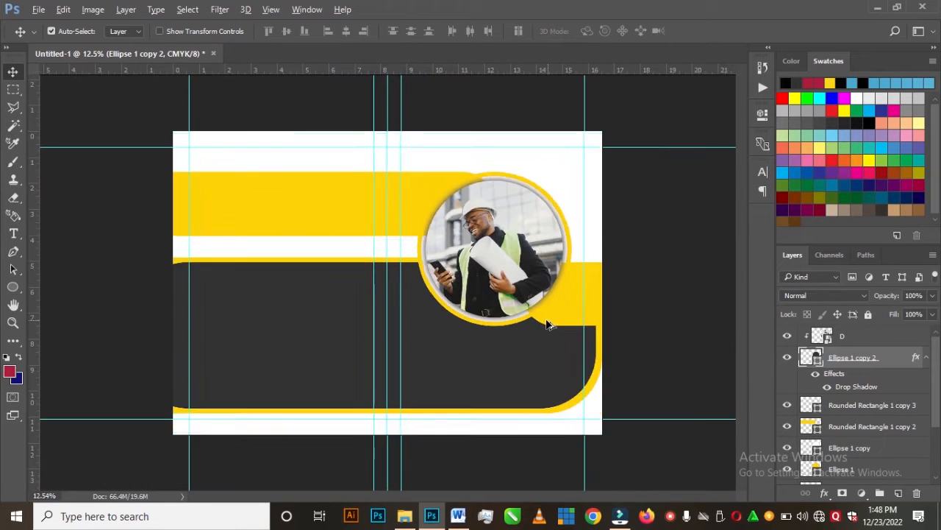
- Place photo C from the COMPANY PROFILE 1 folder directly above the Rectangle 1 background and enlarge it to about 233% to cover the canvas
left_click(530, 190)
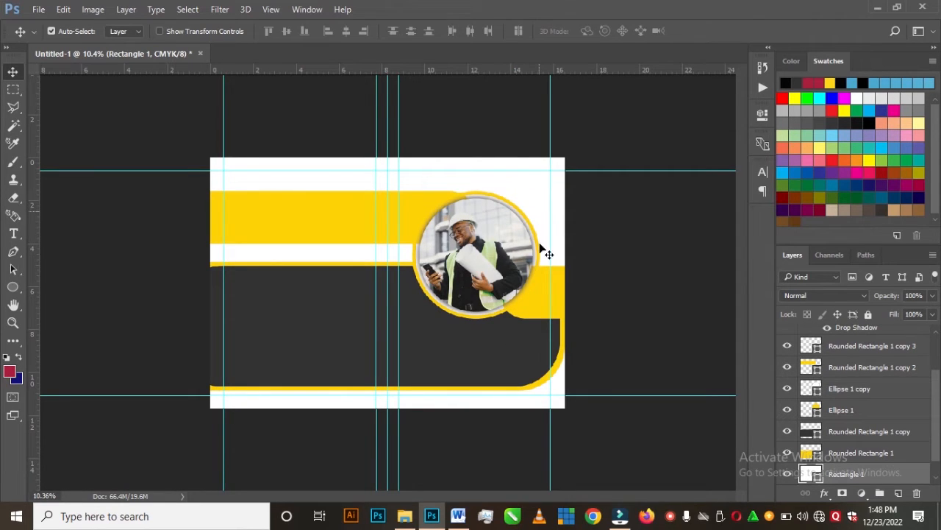
left_click(403, 517)
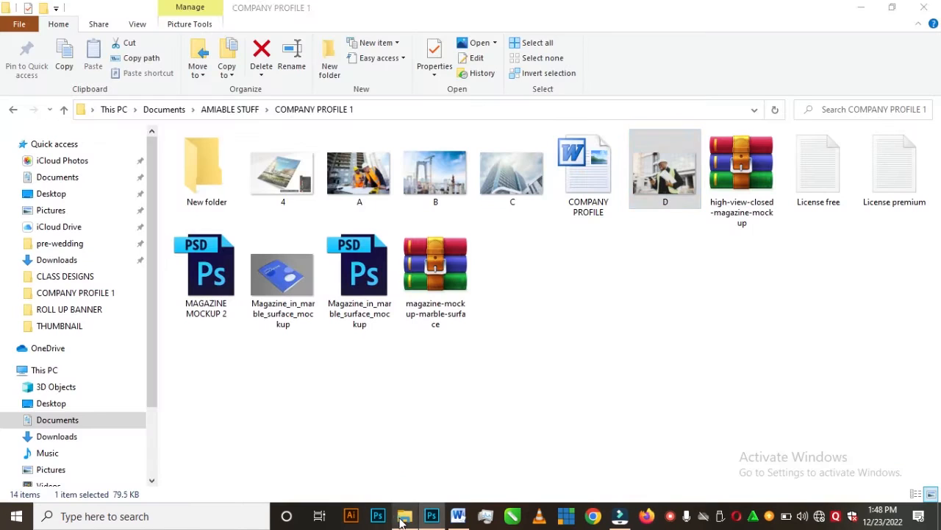
left_click_drag(515, 181, 443, 175)
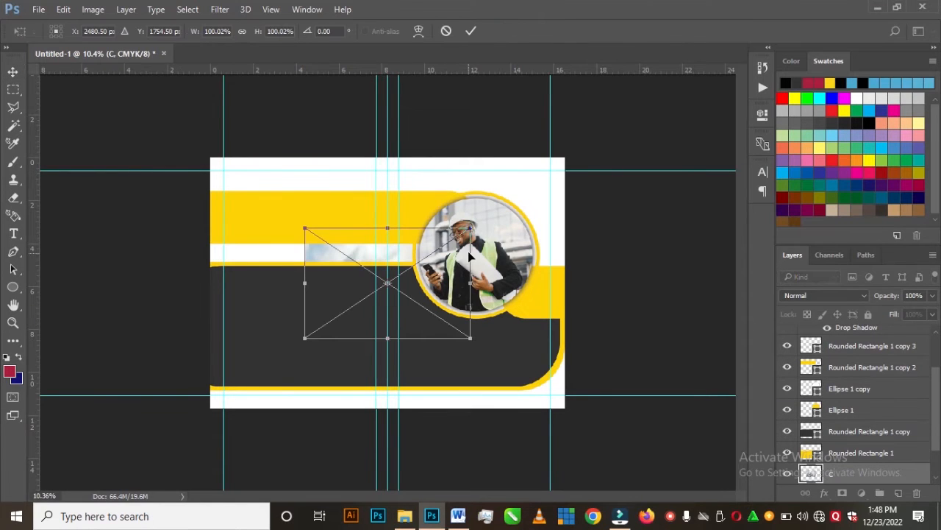
left_click_drag(473, 227, 563, 139)
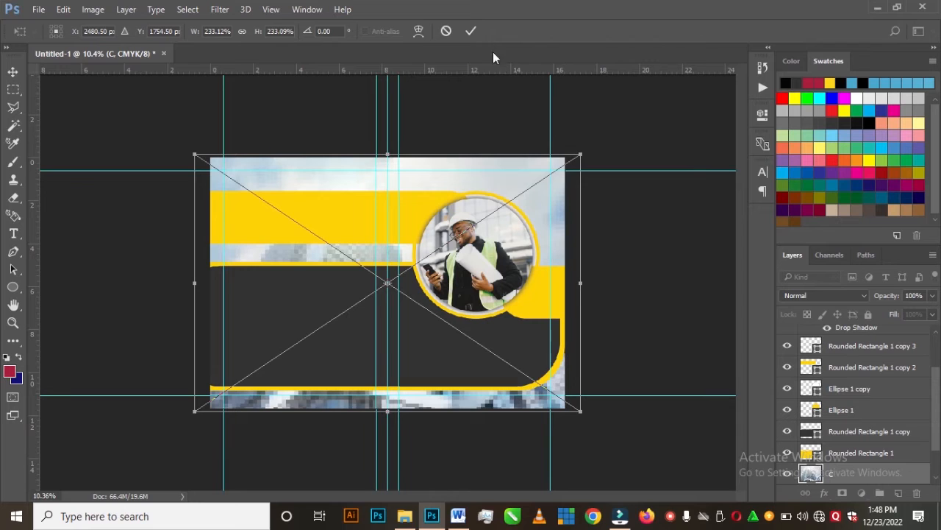
left_click(472, 30)
- Lower the opacity of background photo C to 26%
mouse_move(891, 299)
left_mouse_down()
mouse_move(849, 308)
mouse_move(891, 297)
left_mouse_up()
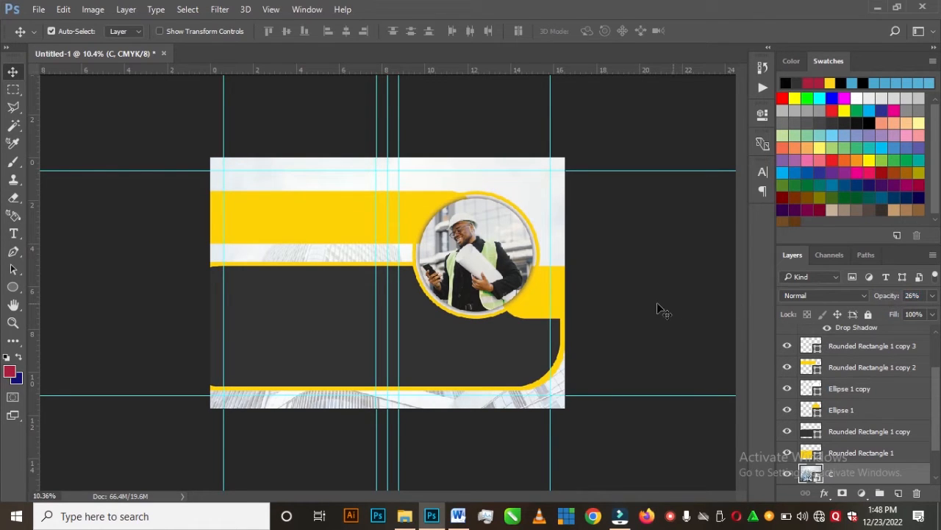
scroll(521, 364, "up", 1)
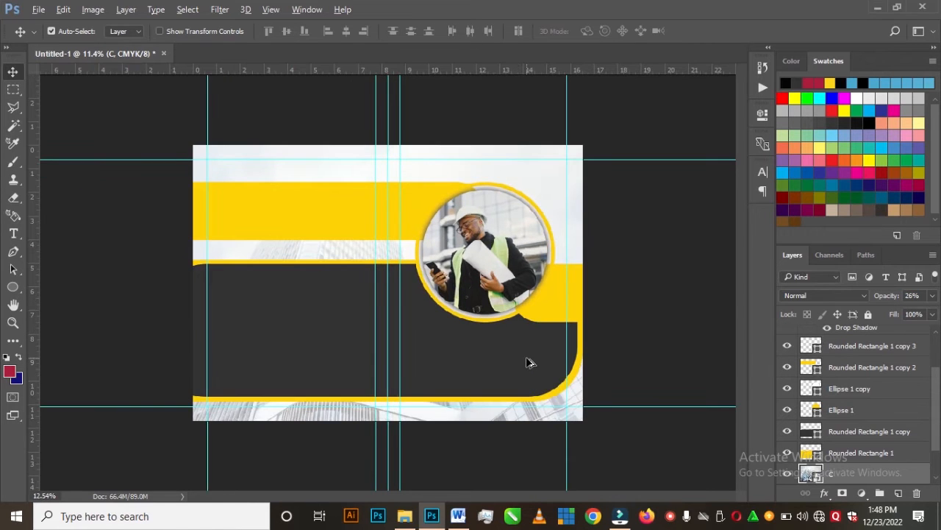
scroll(527, 361, "up", 1)
scroll(601, 292, "up", 1)
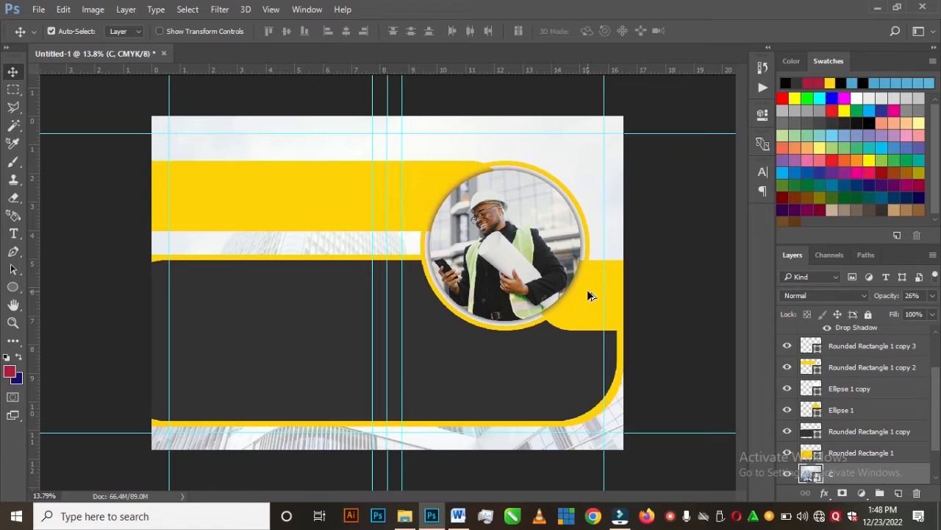
scroll(599, 273, "down", 3)
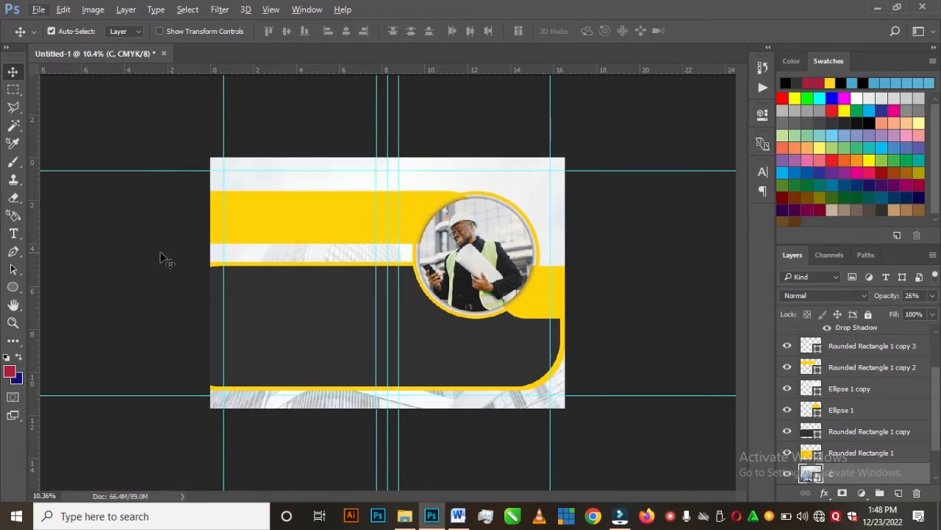
- Draw a campfire custom shape about 252 px wide and 424 px high in the canvas's upper-right corner, above the photo circle
left_click(13, 288)
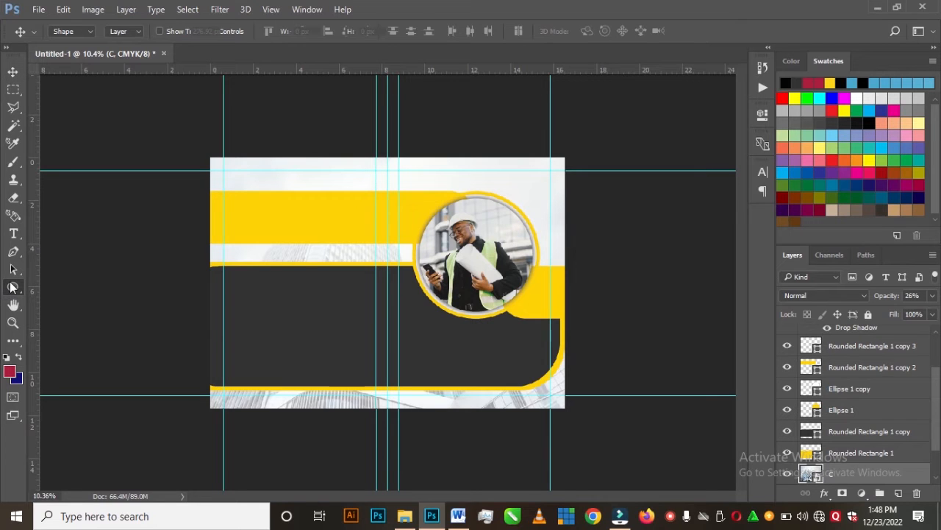
left_click(61, 353)
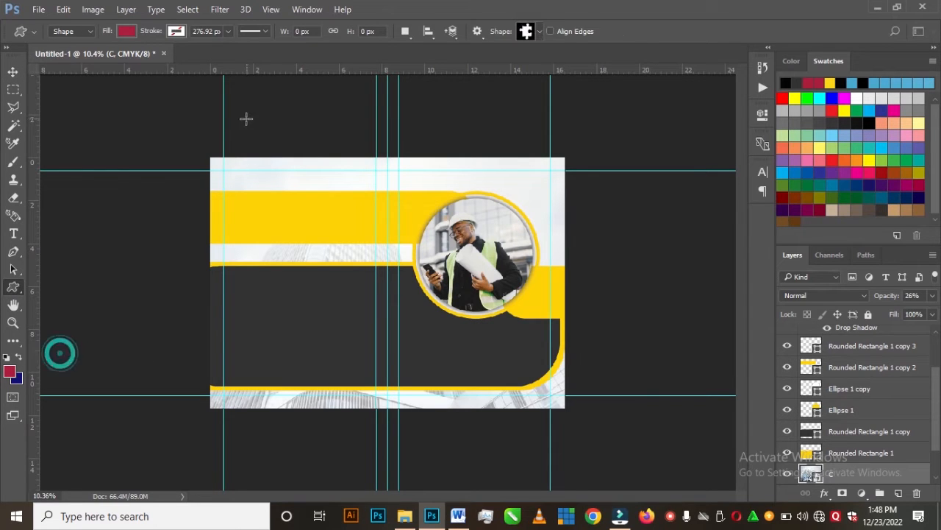
left_click(540, 30)
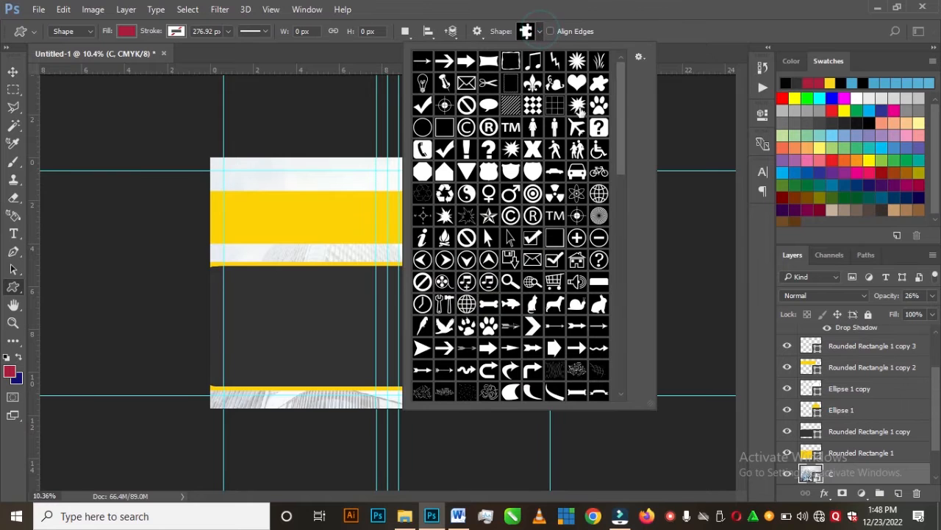
scroll(551, 171, "down", 2)
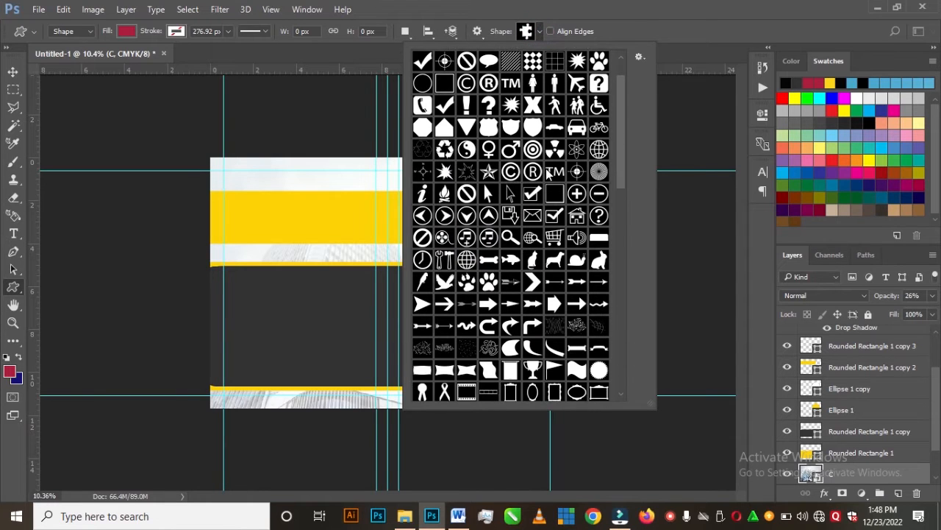
scroll(495, 170, "up", 2)
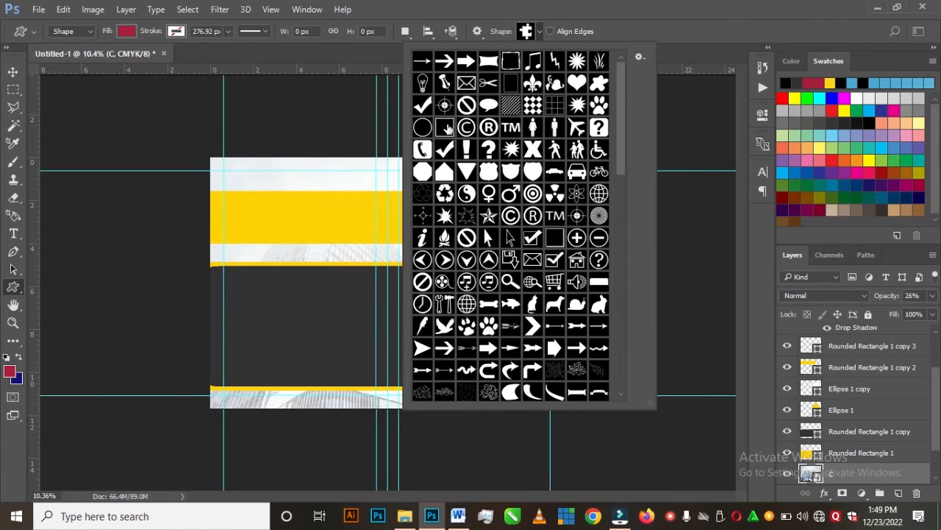
left_click(445, 238)
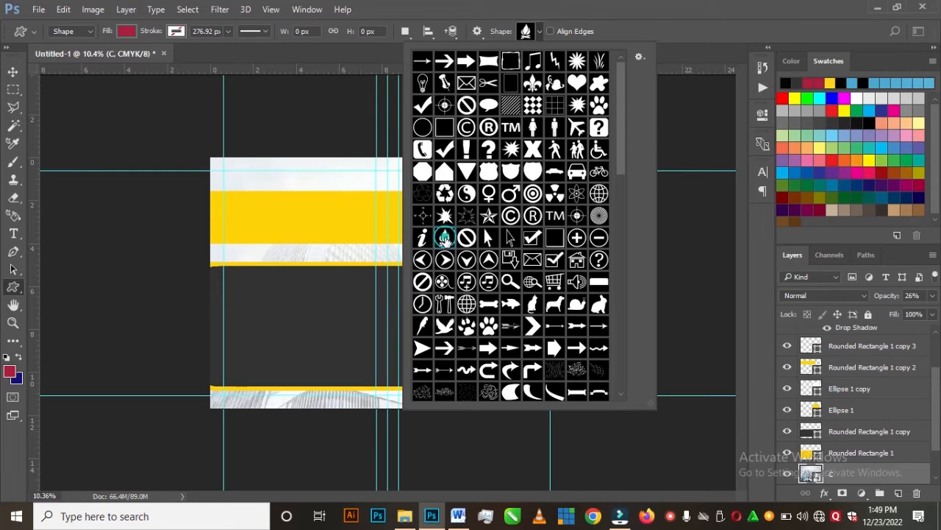
left_click(673, 47)
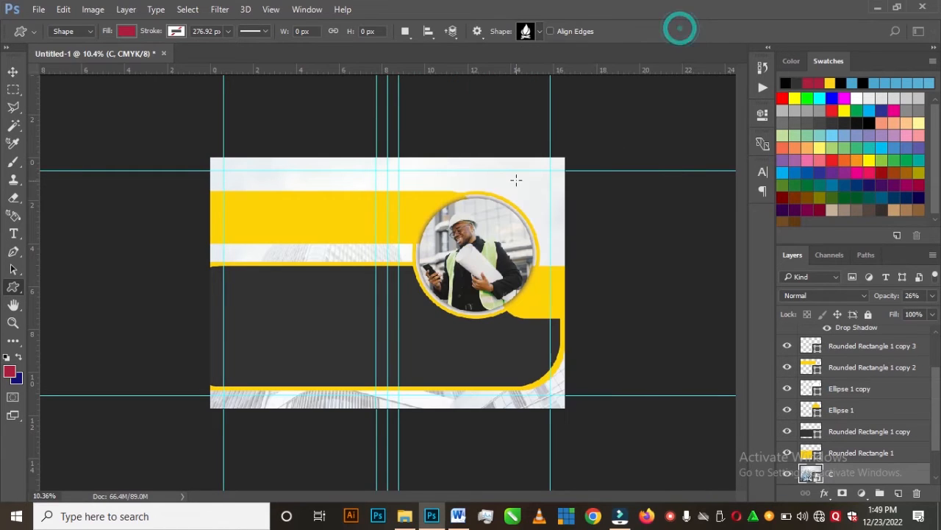
left_click_drag(523, 172, 544, 199)
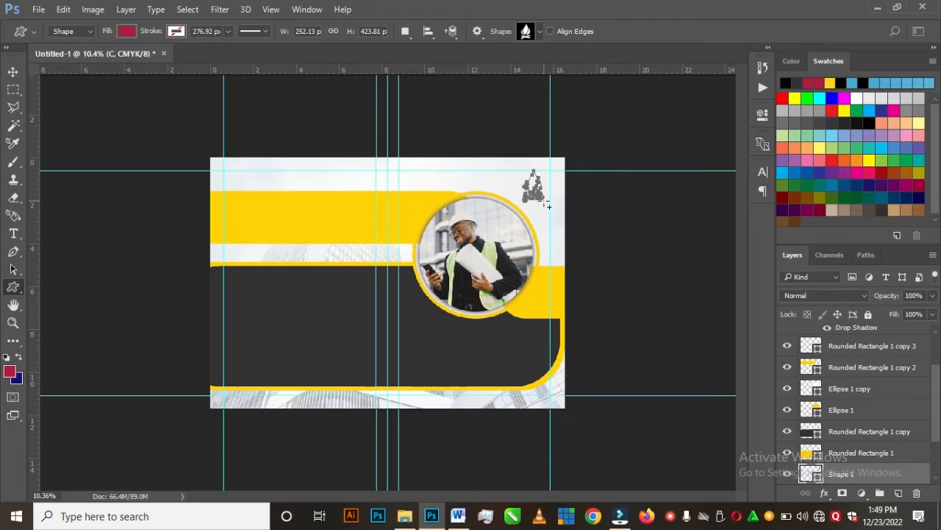
- Recolor the campfire shape with the yellow sampled from the upper bar
left_click(14, 72)
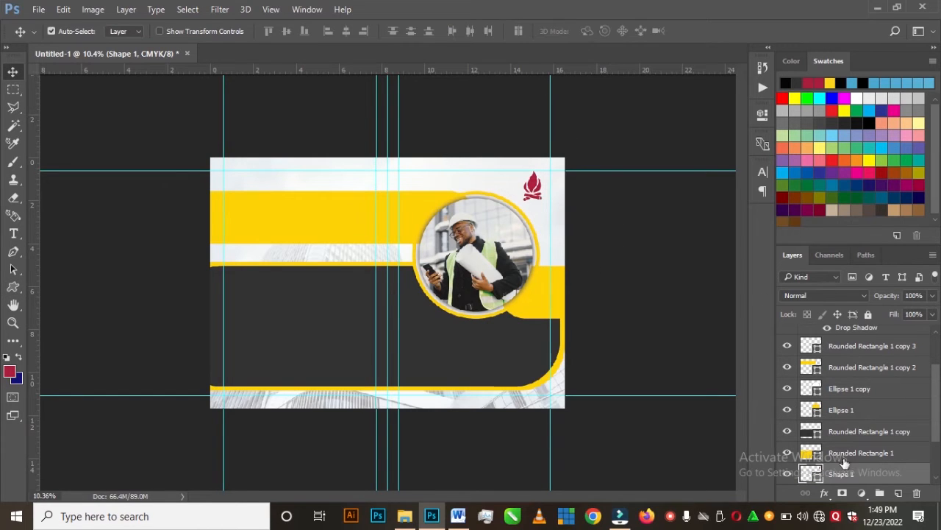
double_click(816, 476)
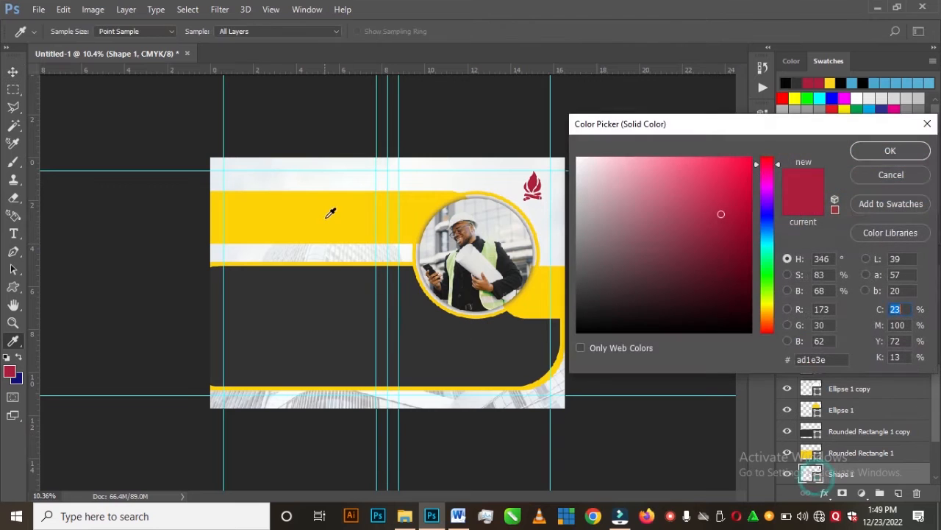
left_click(326, 216)
left_click(891, 149)
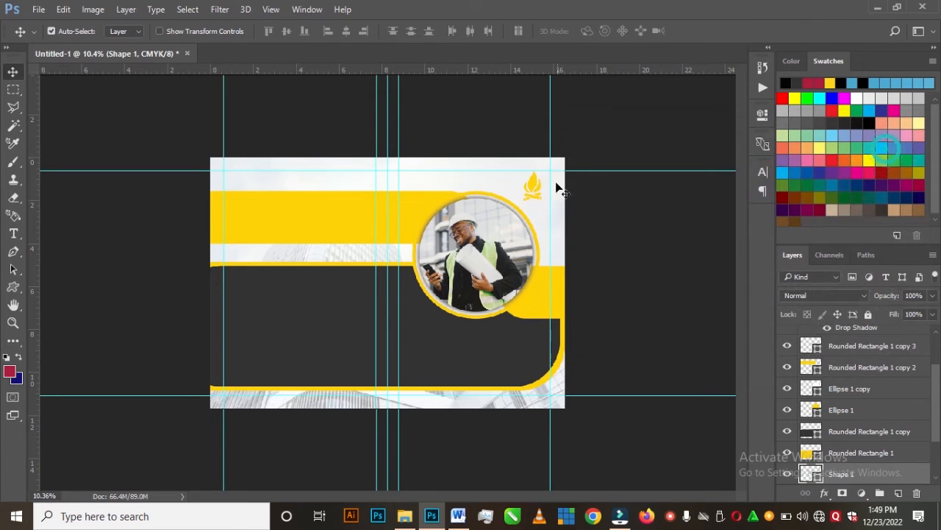
- Move the campfire shape closer to the canvas's right margin guide and stretch its width to about 112%
scroll(587, 135, "up", 12)
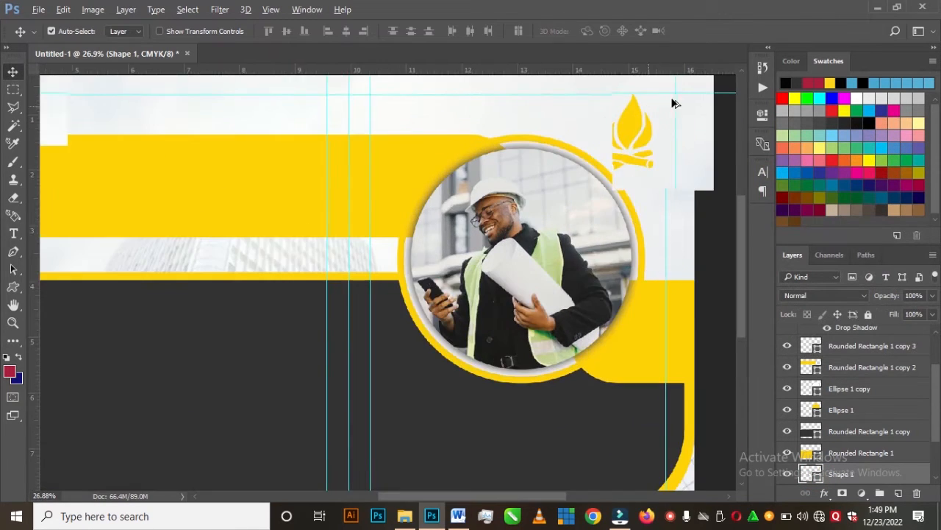
left_click_drag(574, 159, 612, 153)
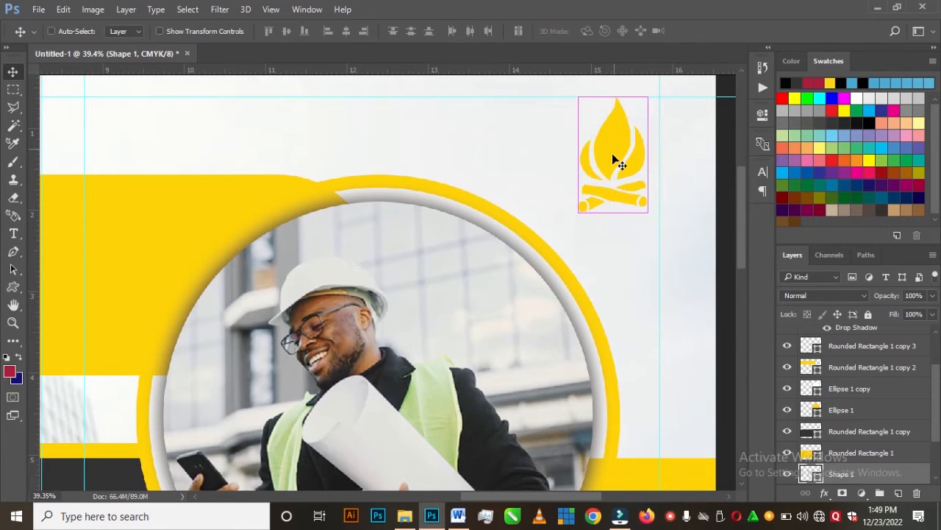
key("ctrl+t")
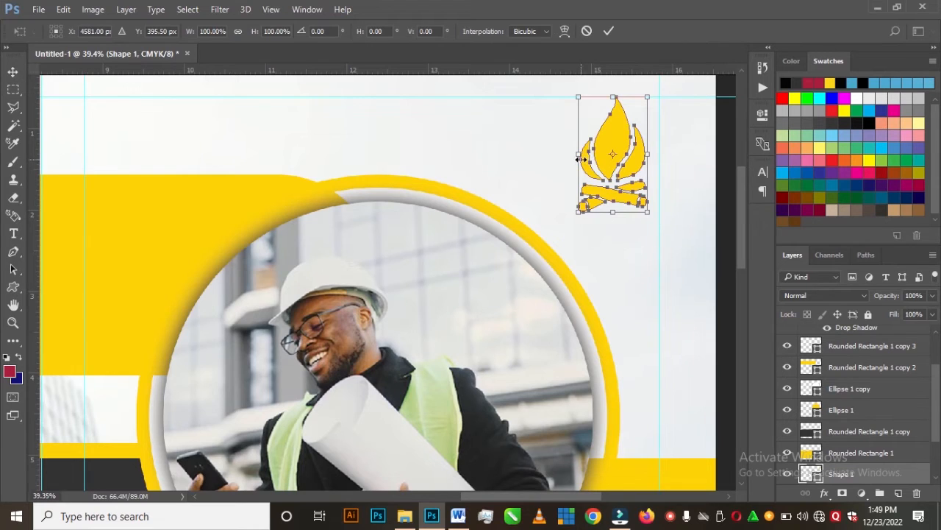
left_click_drag(579, 158, 572, 159)
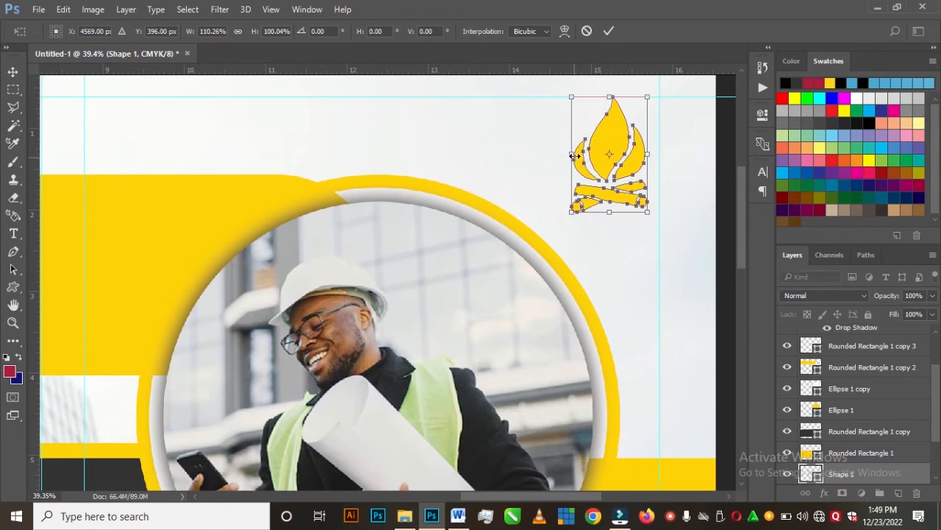
key("ctrl+z")
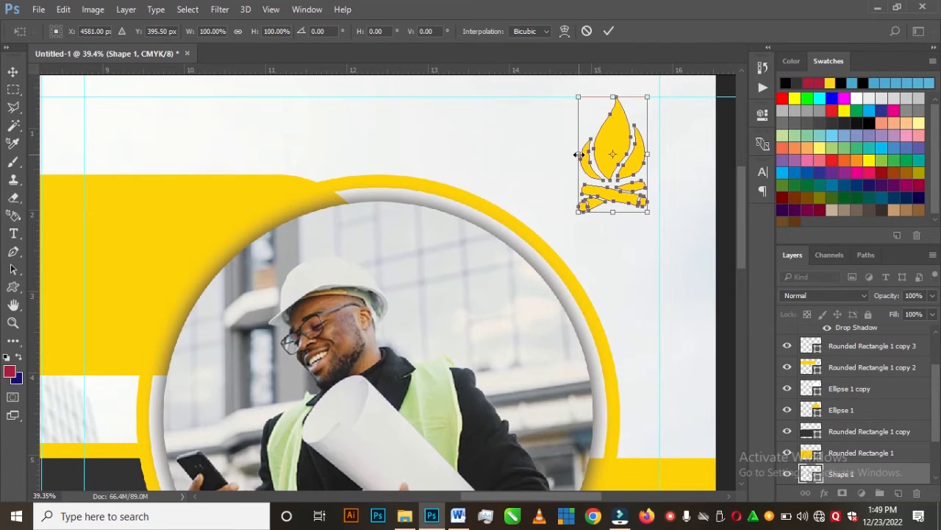
mouse_move(578, 155)
left_mouse_down()
mouse_move(561, 154)
mouse_move(570, 154)
left_mouse_up()
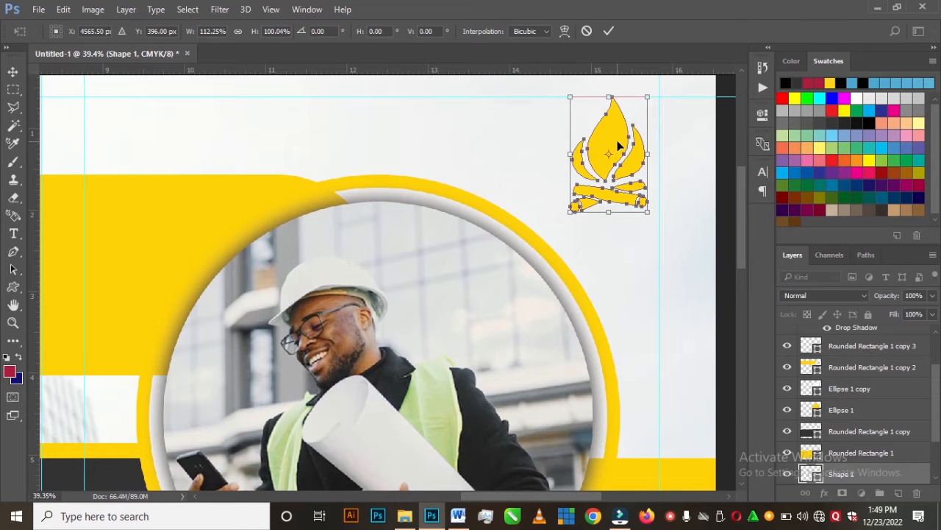
key("Return")
scroll(617, 218, "down", 5)
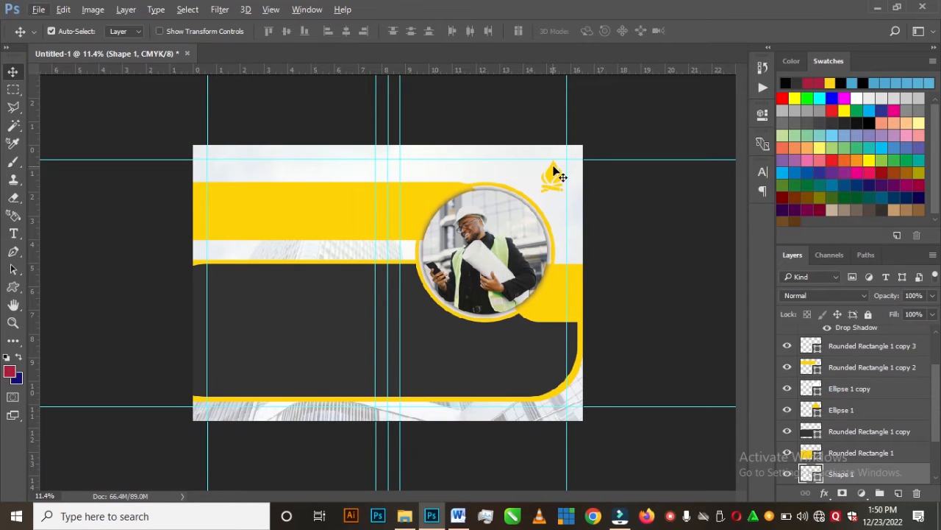
scroll(566, 161, "up", 3)
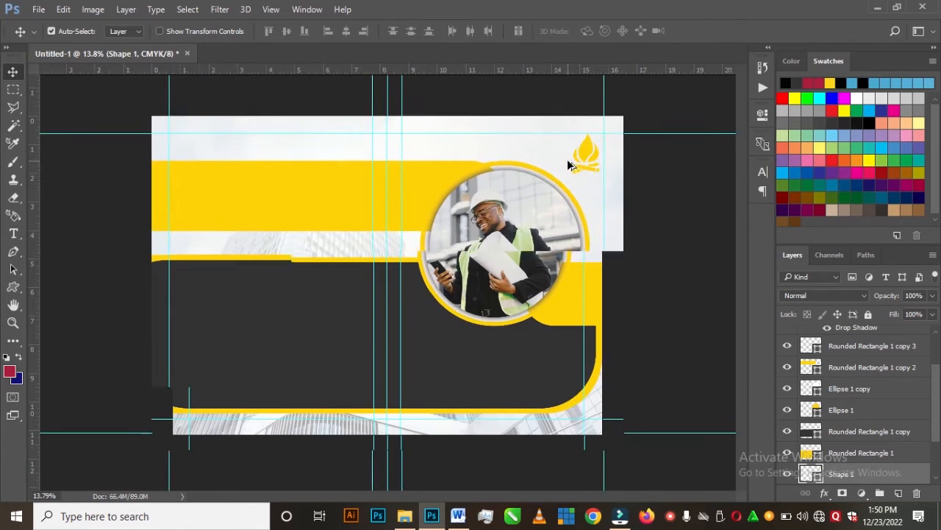
scroll(588, 173, "down", 3)
scroll(588, 173, "down", 1)
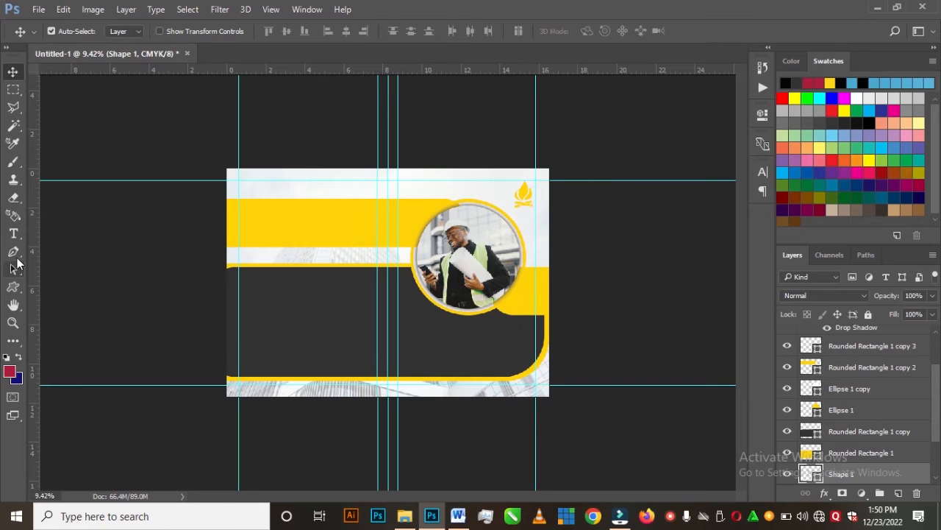
- Add the two-line text KOC SAND CONSTRUCTION on the dark shape below the photo and bring its layer to the top of the stack
left_click(13, 234)
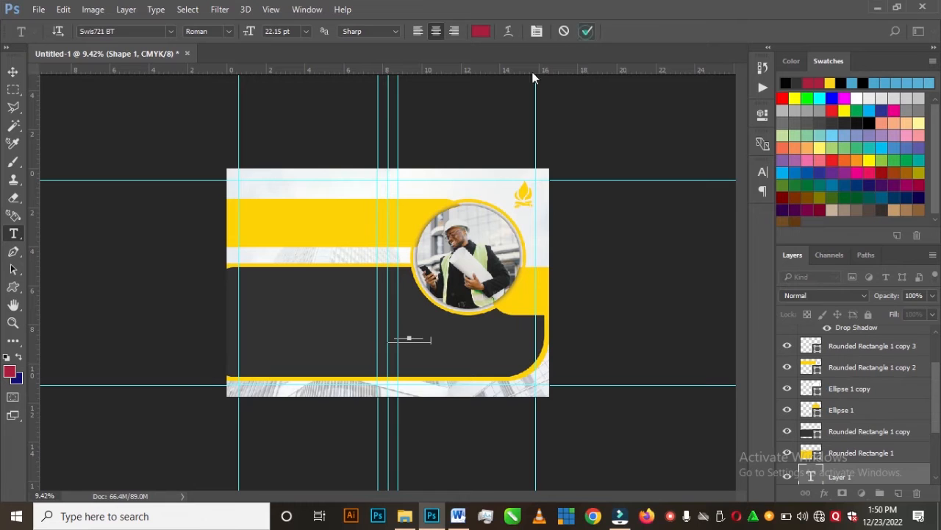
left_click(587, 30)
key("v")
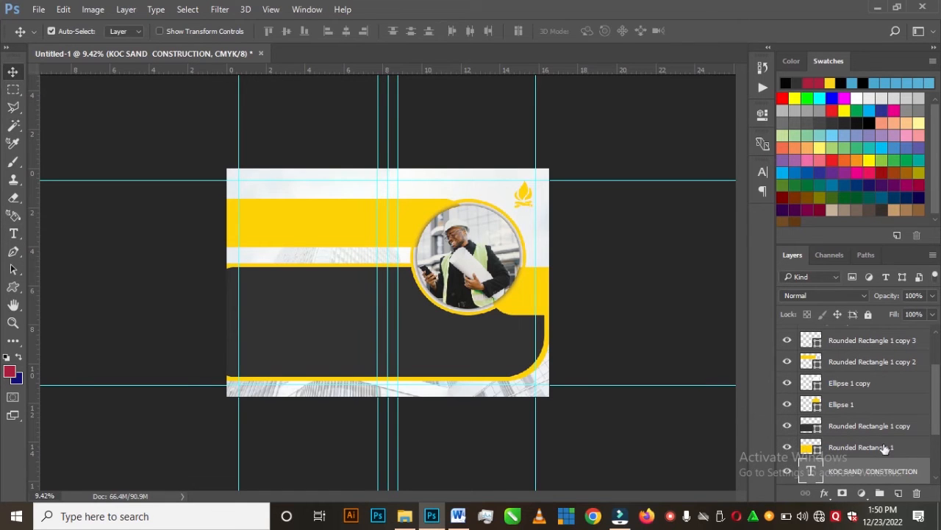
left_click_drag(871, 471, 858, 333)
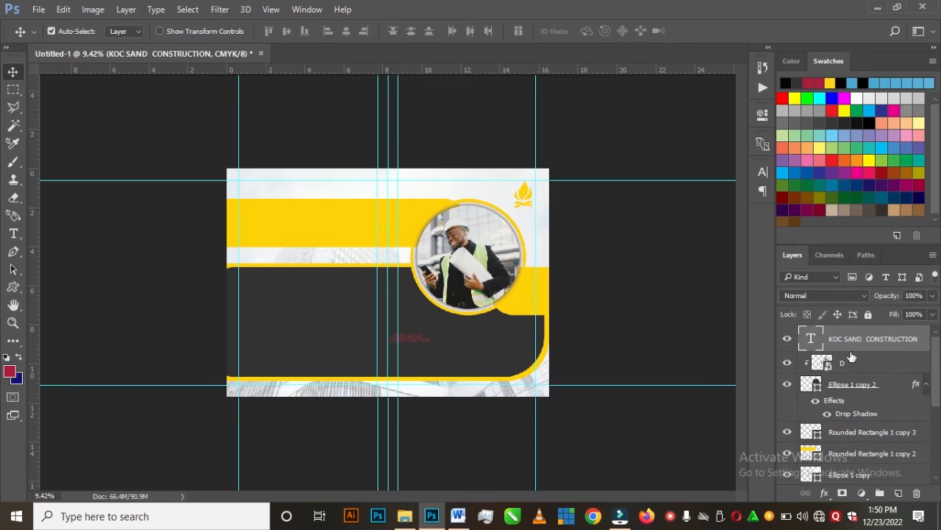
- Recolor the KOC SAND CONSTRUCTION text with the off-white sampled from the canvas background above the photo circle
left_click(763, 173)
left_click(731, 263)
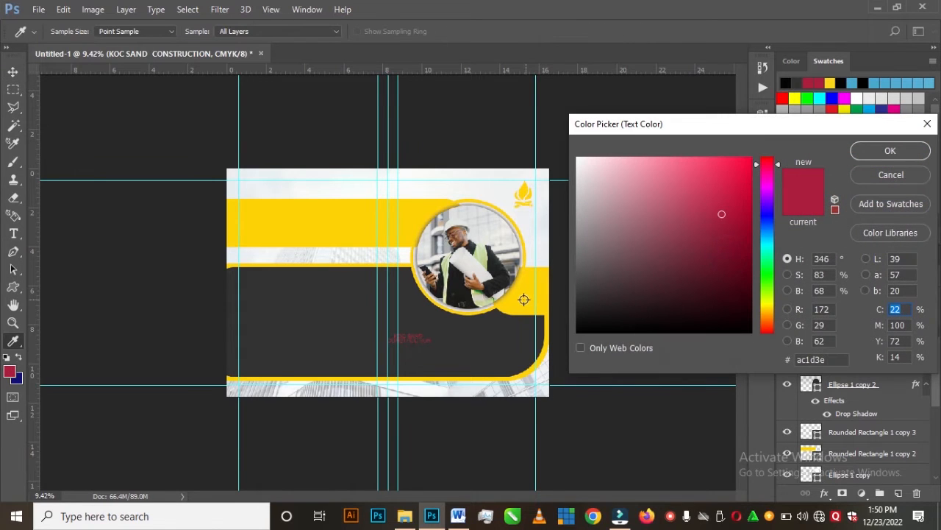
left_click(482, 185)
left_click(481, 185)
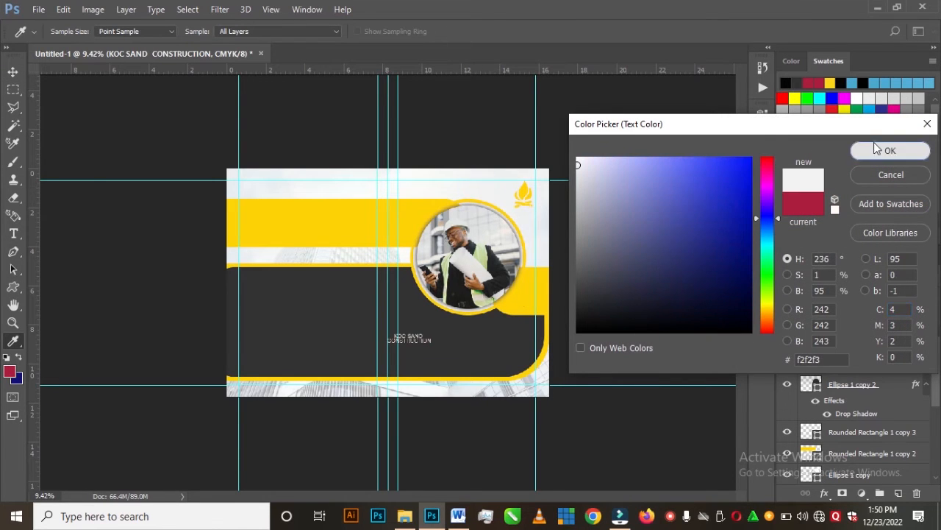
left_click(875, 149)
- Left-align the KOC SAND CONSTRUCTION text
scroll(451, 336, "up", 3)
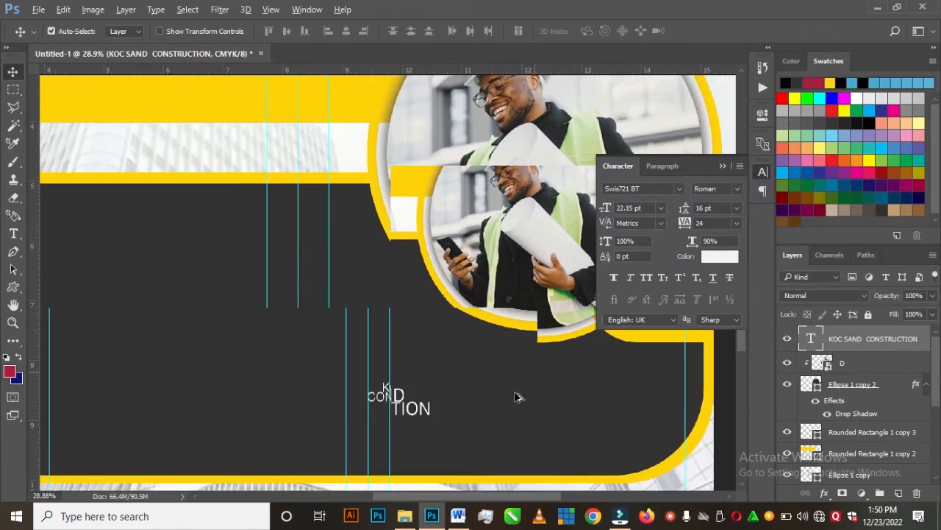
scroll(518, 397, "up", 2)
left_click_drag(339, 404, 446, 403)
left_click(667, 165)
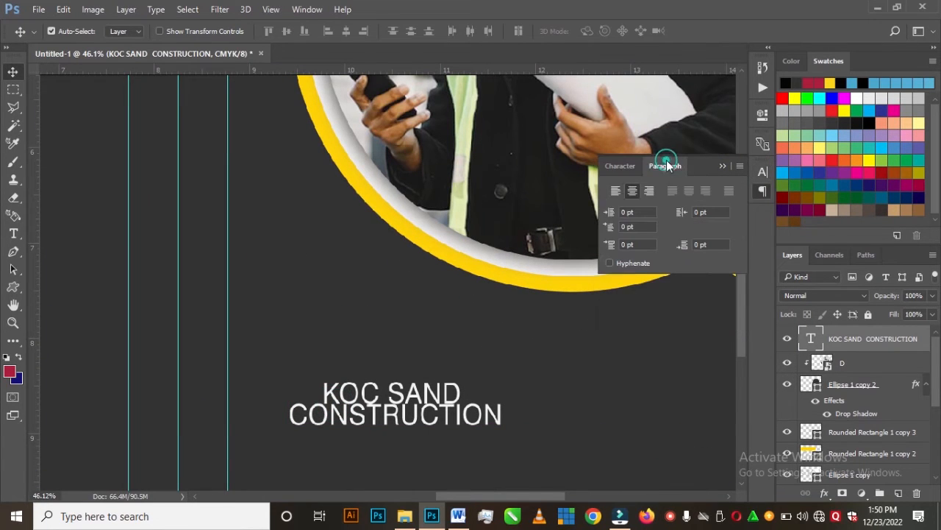
left_click(617, 192)
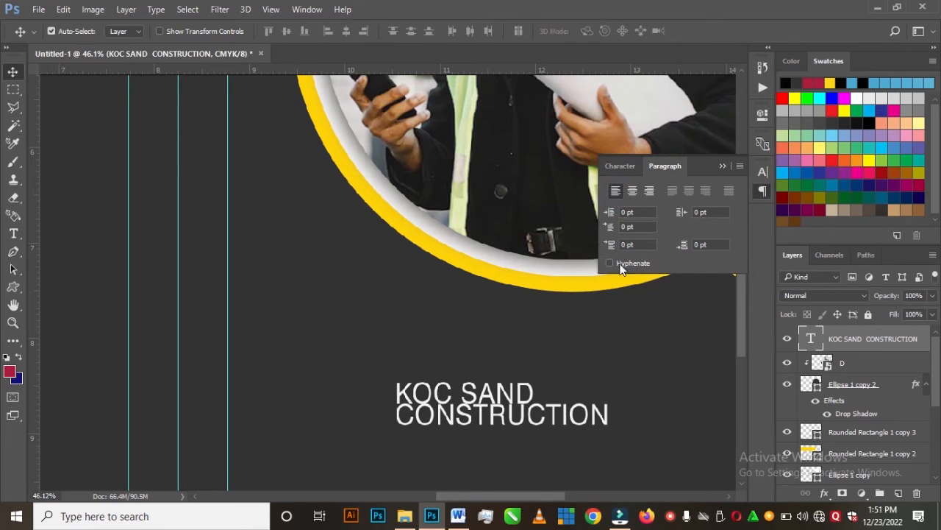
- Set the KOC SAND CONSTRUCTION text's leading to 24 pt and its font style to Bold
left_click(621, 166)
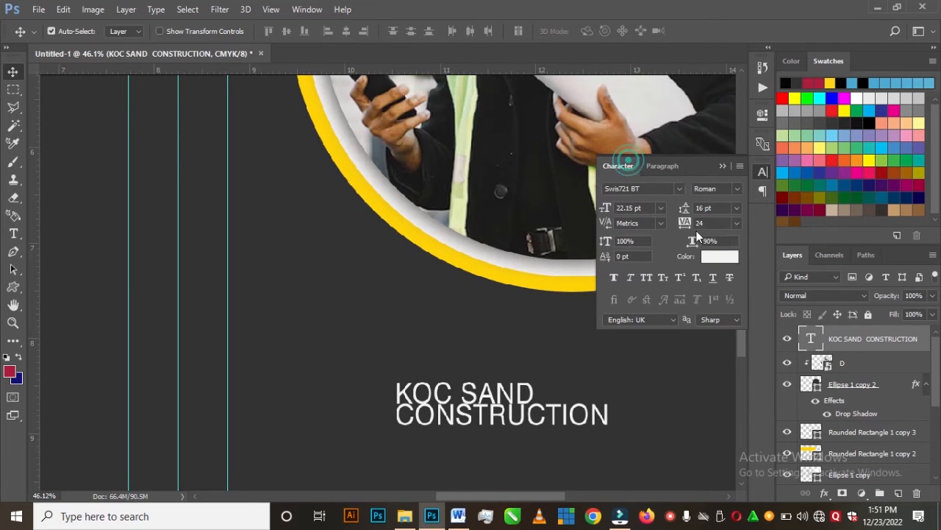
left_click(736, 209)
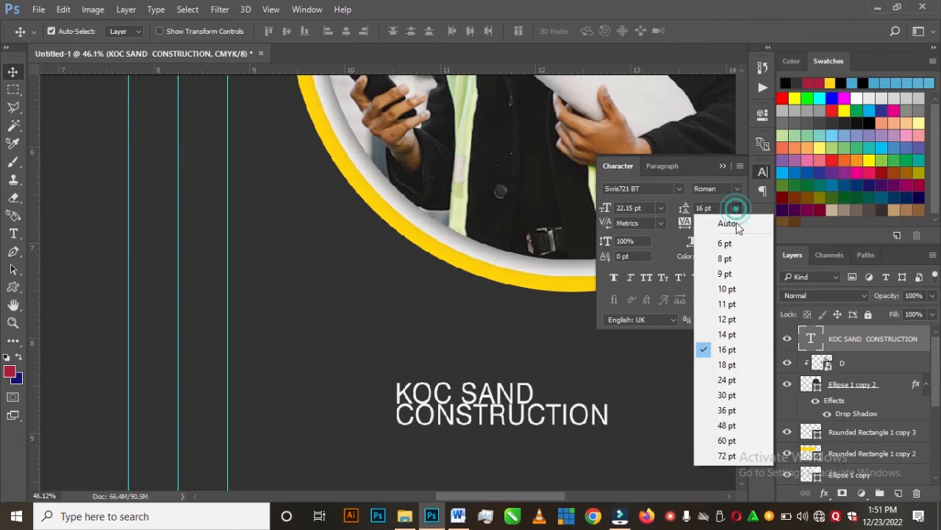
left_click(735, 379)
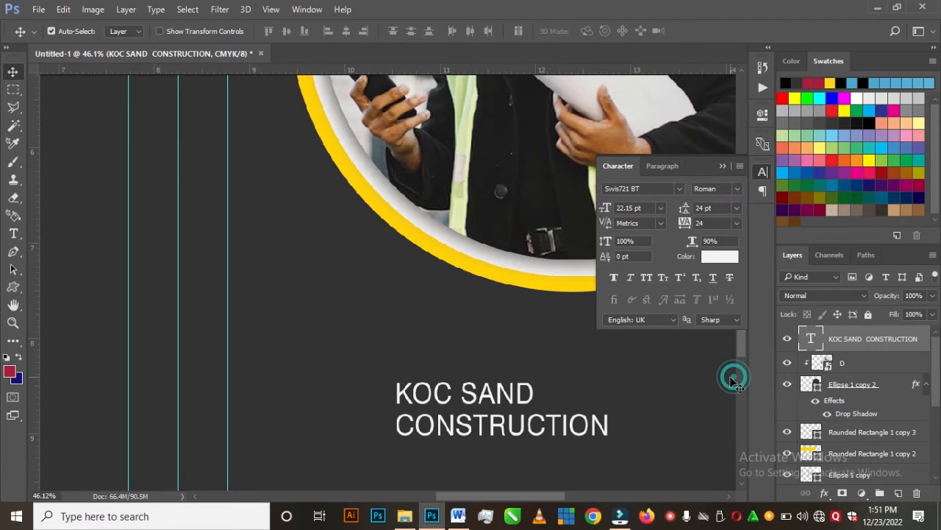
left_click(739, 187)
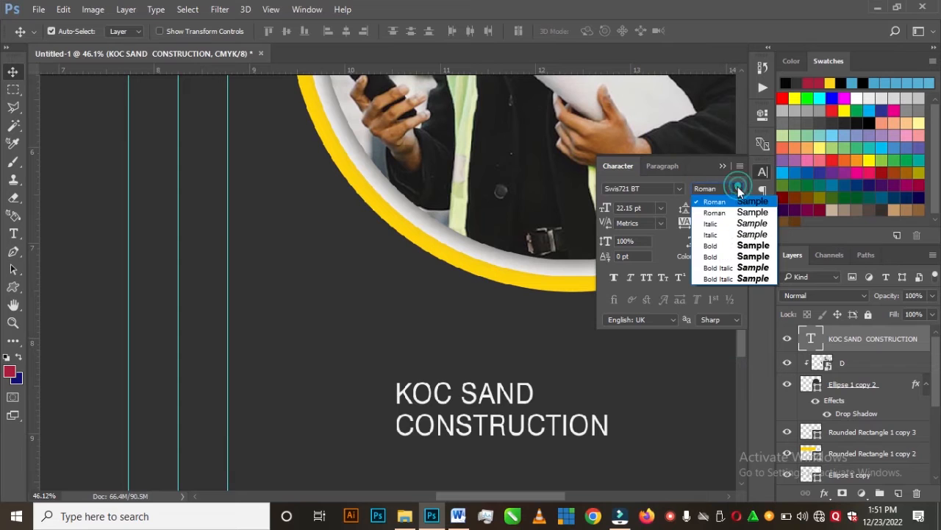
left_click(747, 256)
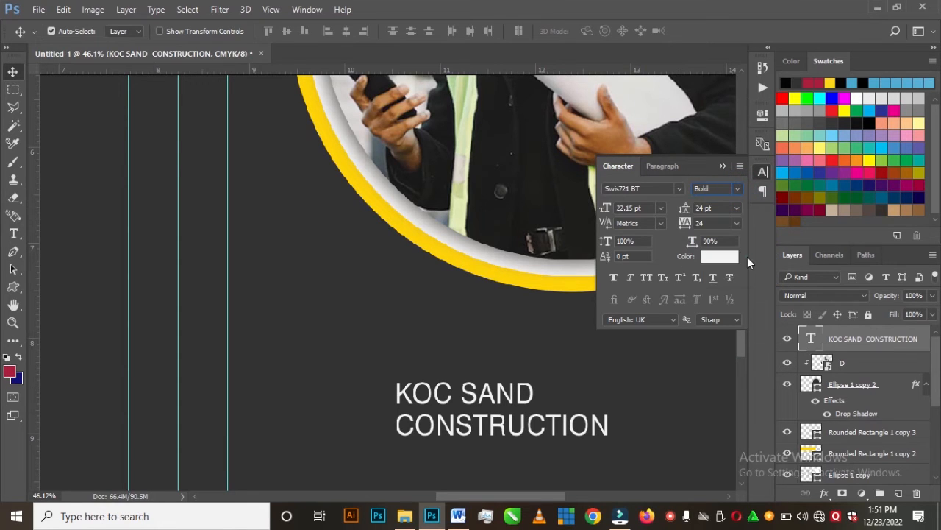
left_click(719, 162)
- Shift the KOC SAND CONSTRUCTION text left and slightly down below the photo circle, and enlarge it to about 210%
scroll(506, 309, "down", 5)
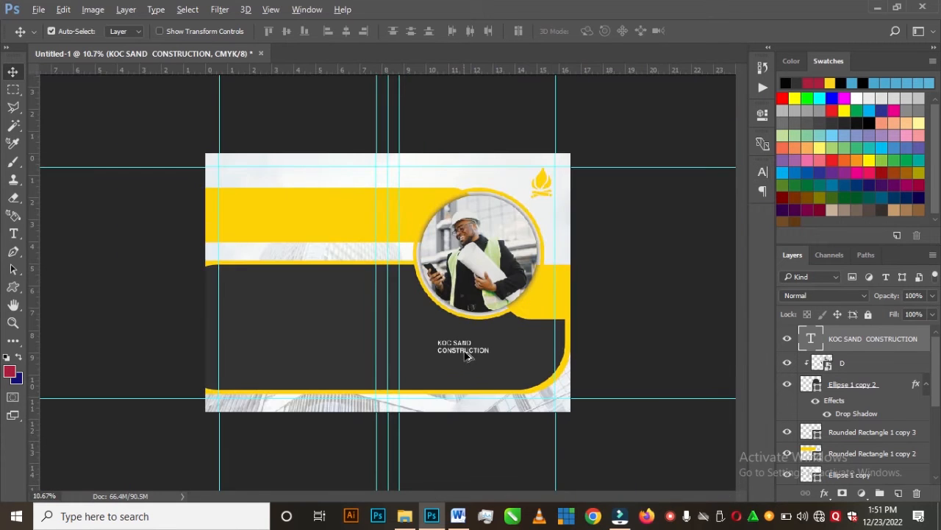
left_click_drag(465, 356, 439, 357)
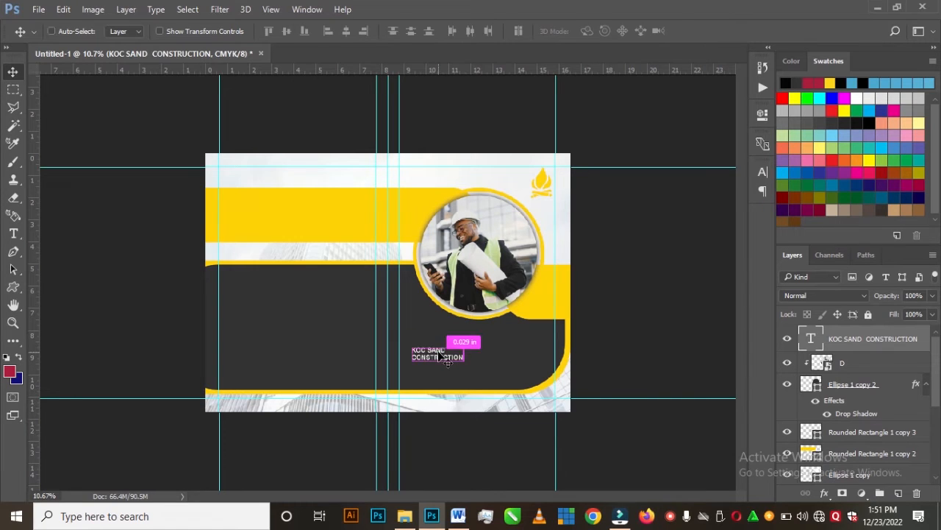
key("ctrl+t")
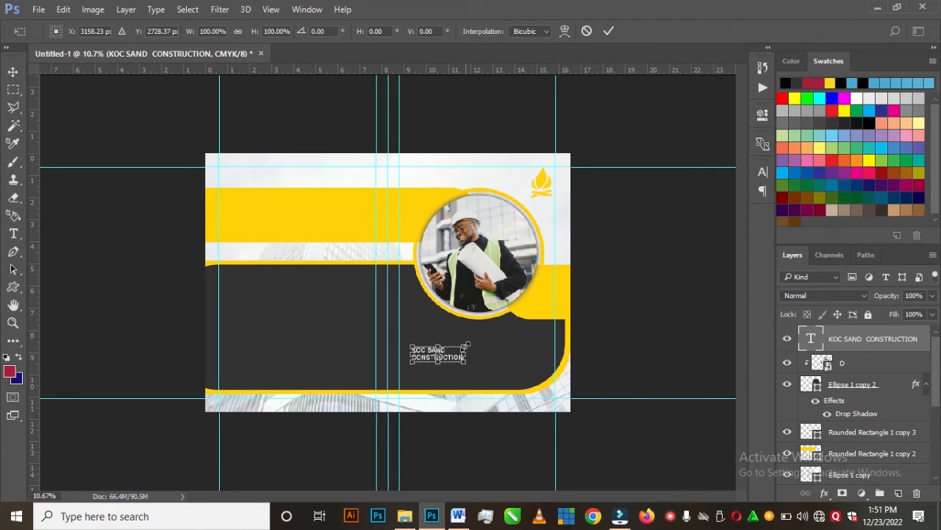
left_click_drag(479, 339, 521, 328)
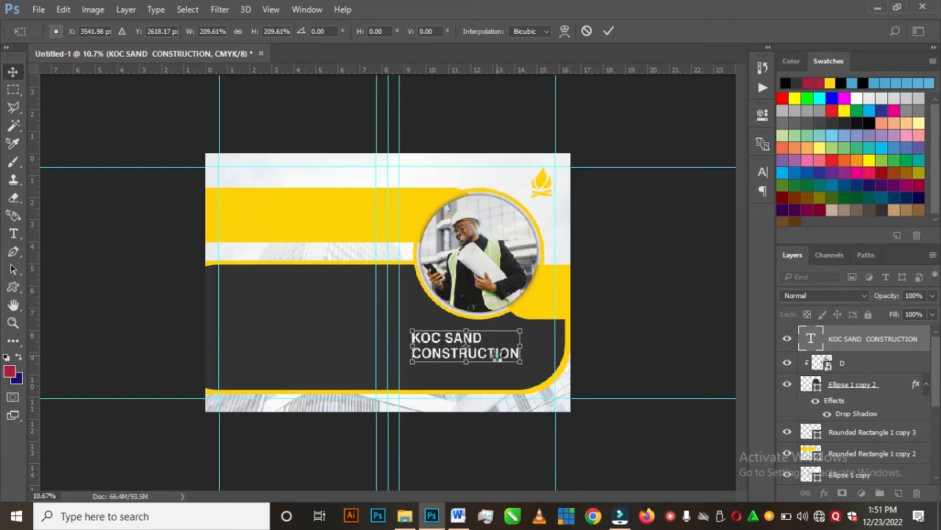
key("Return")
- Recolor only the word CONSTRUCTION with the yellow (fed206) sampled from the dark shape's border
scroll(488, 362, "up", 3)
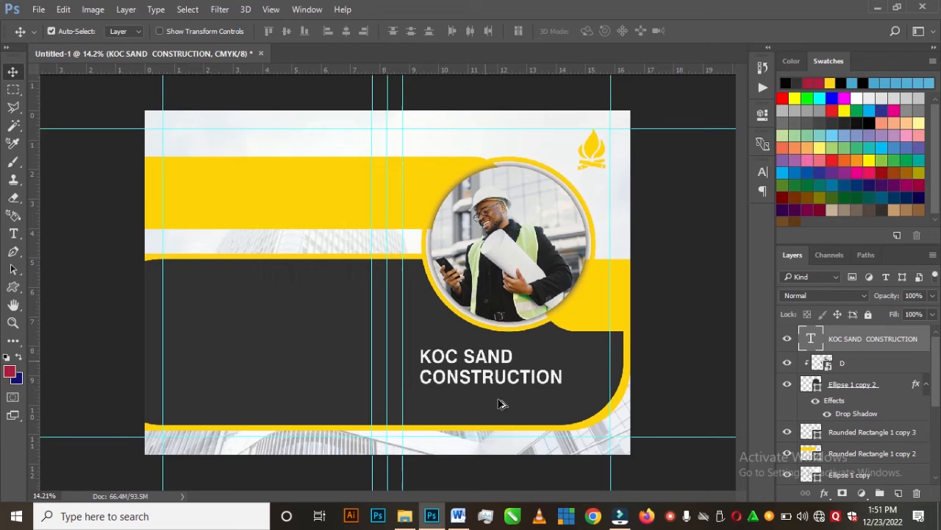
scroll(500, 405, "up", 2)
scroll(535, 404, "down", 1)
scroll(588, 333, "up", 1)
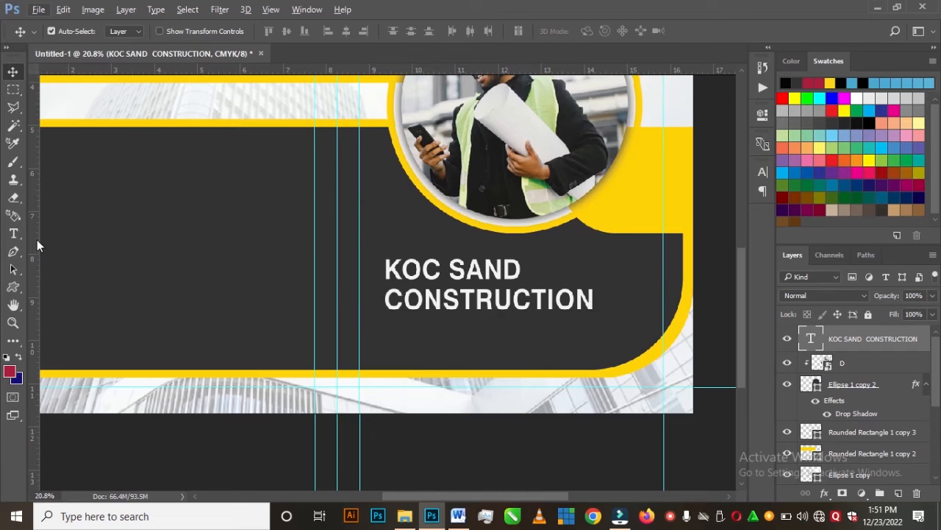
left_click(14, 234)
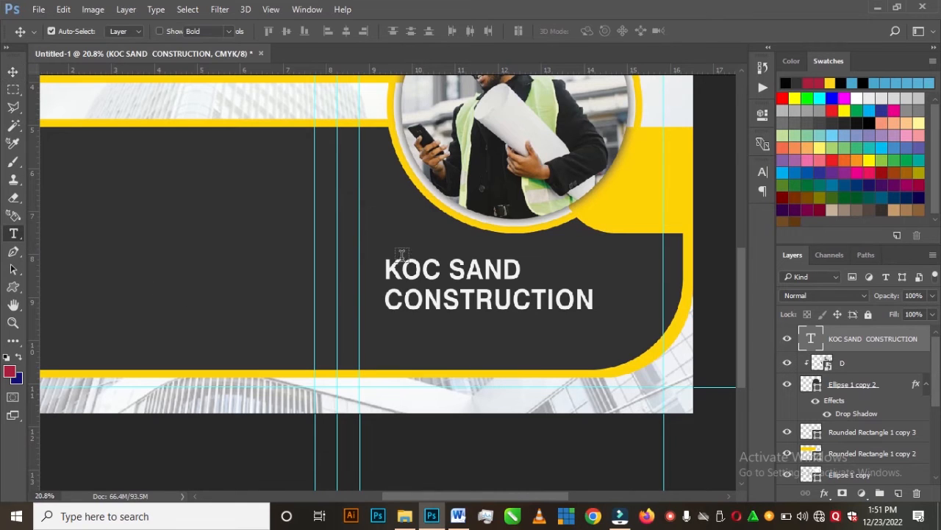
double_click(391, 300)
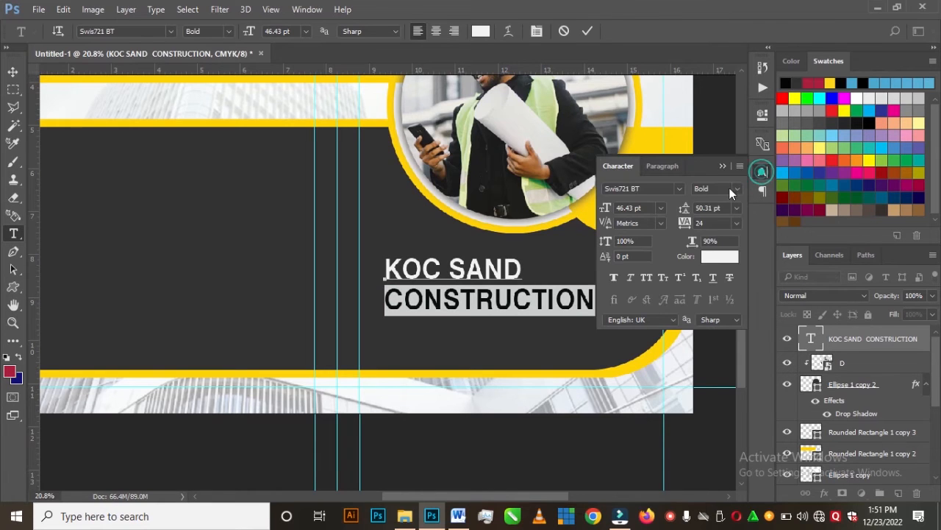
left_click(718, 257)
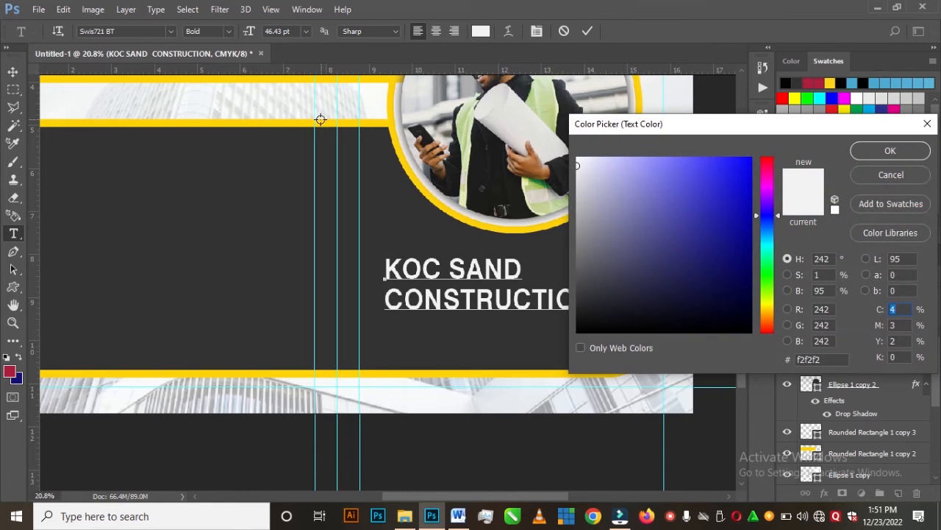
left_click(289, 126)
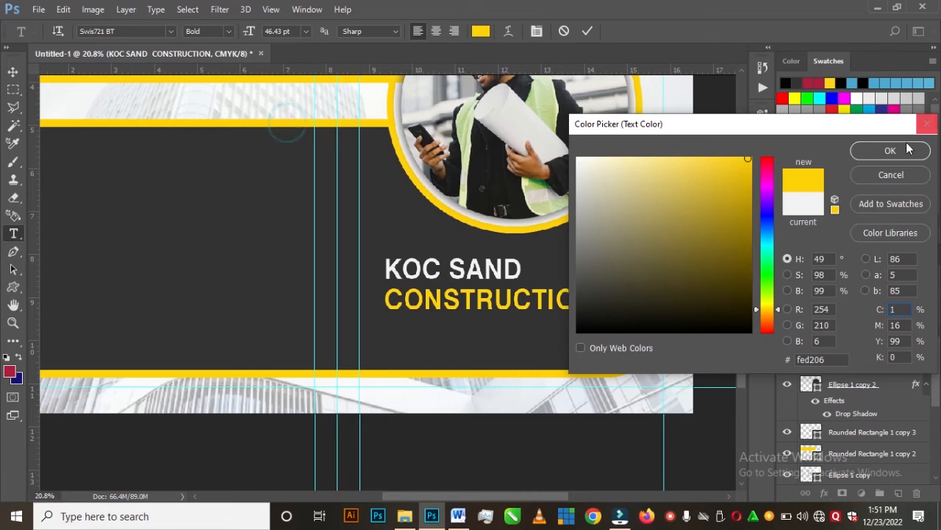
key("Return")
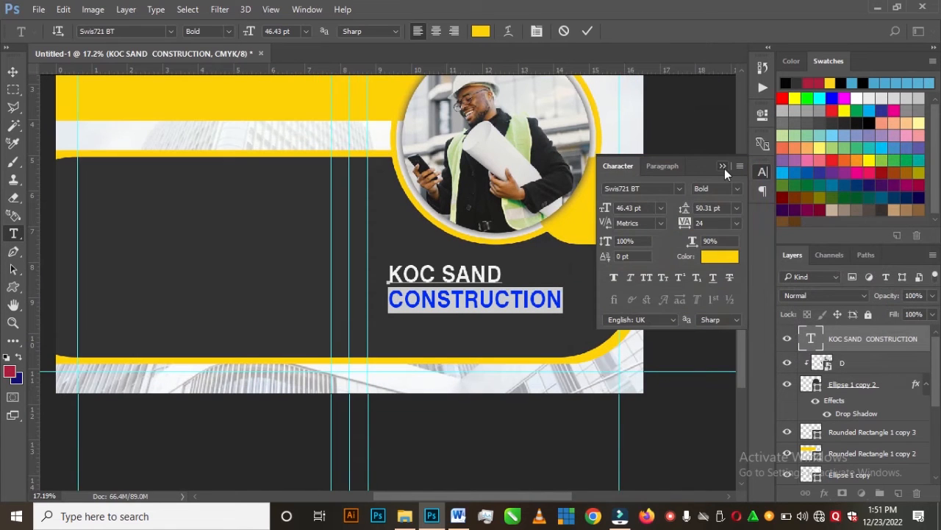
left_click(723, 168)
key("ctrl+0")
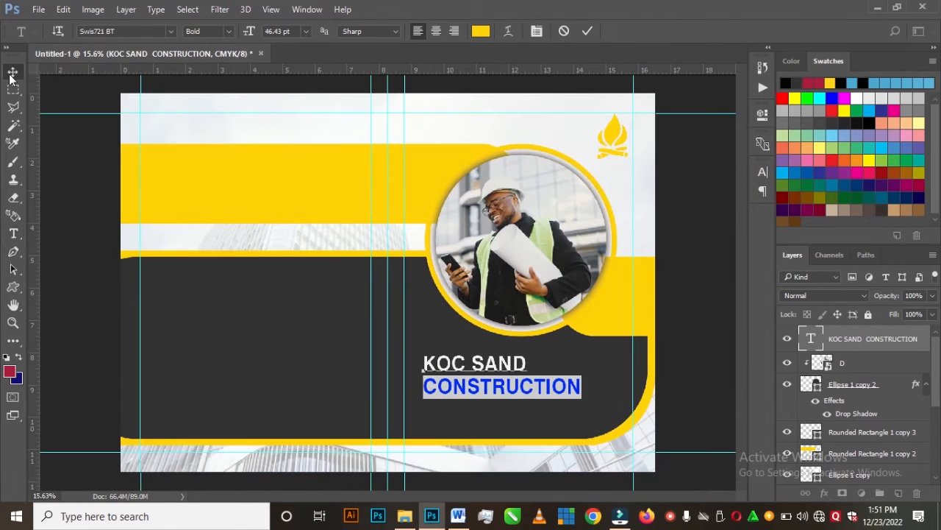
left_click(13, 71)
scroll(391, 311, "down", 4)
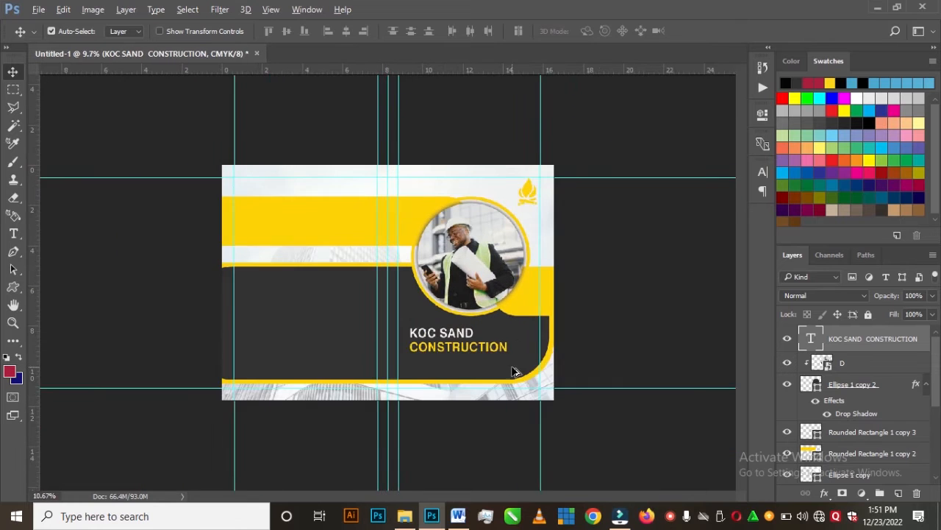
- Draw a thin vertical rectangle about 9 px wide and 305 px high directly below the start of the word CONSTRUCTION
scroll(513, 372, "up", 8)
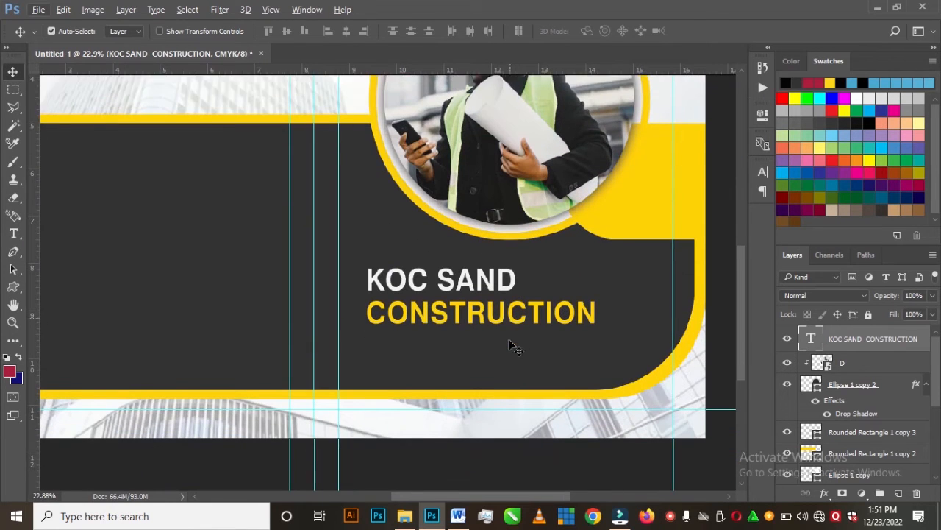
scroll(512, 346, "down", 3)
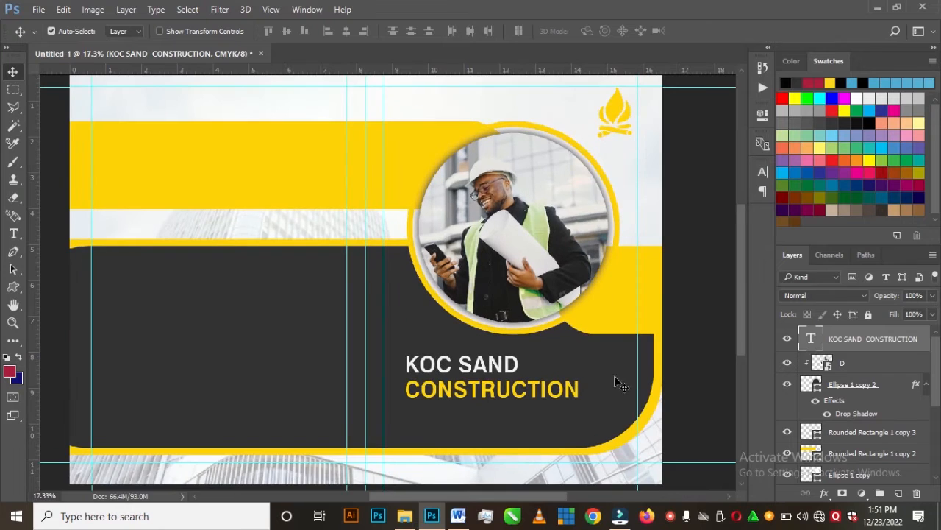
scroll(557, 377, "down", 1)
scroll(630, 368, "up", 2)
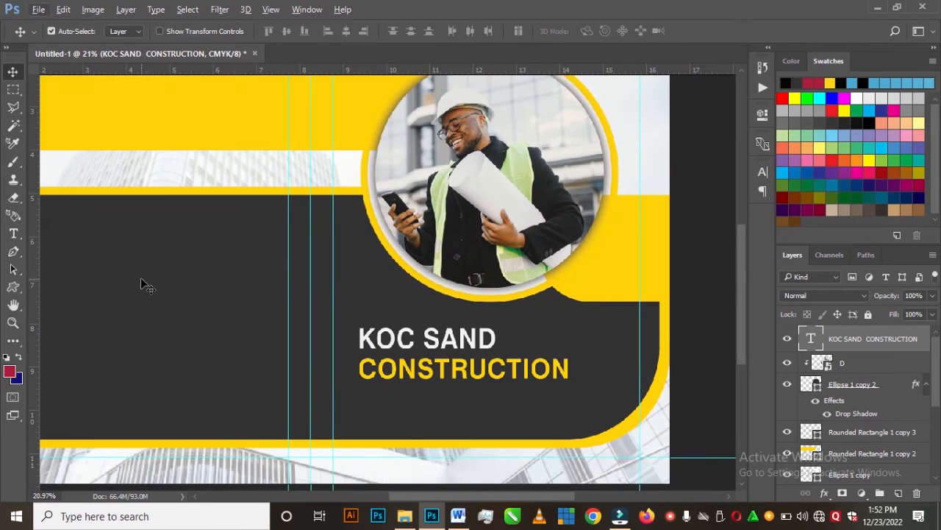
left_click(10, 287)
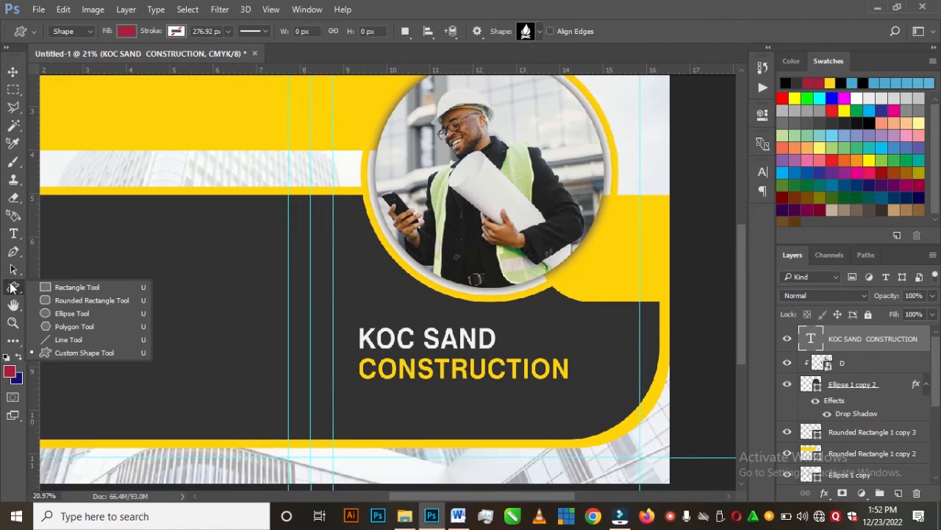
left_click(58, 287)
scroll(307, 260, "down", 4)
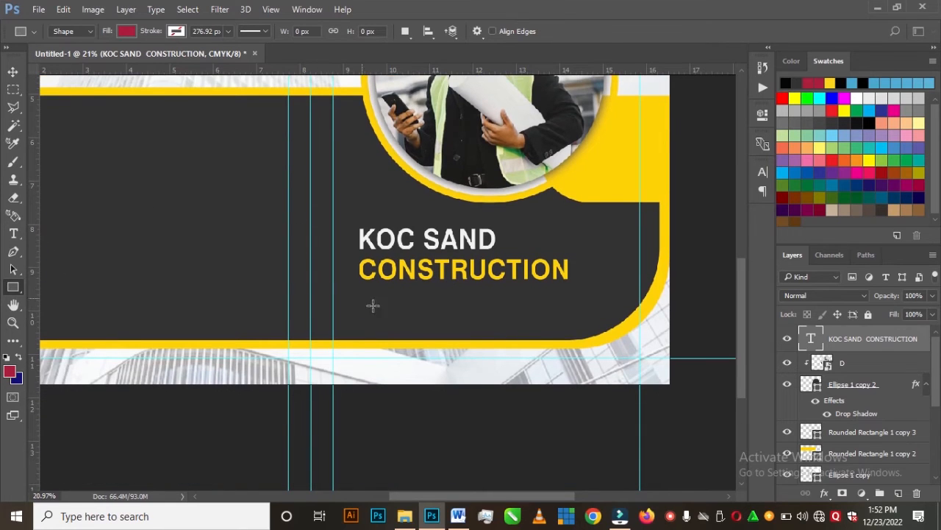
scroll(390, 321, "up", 2)
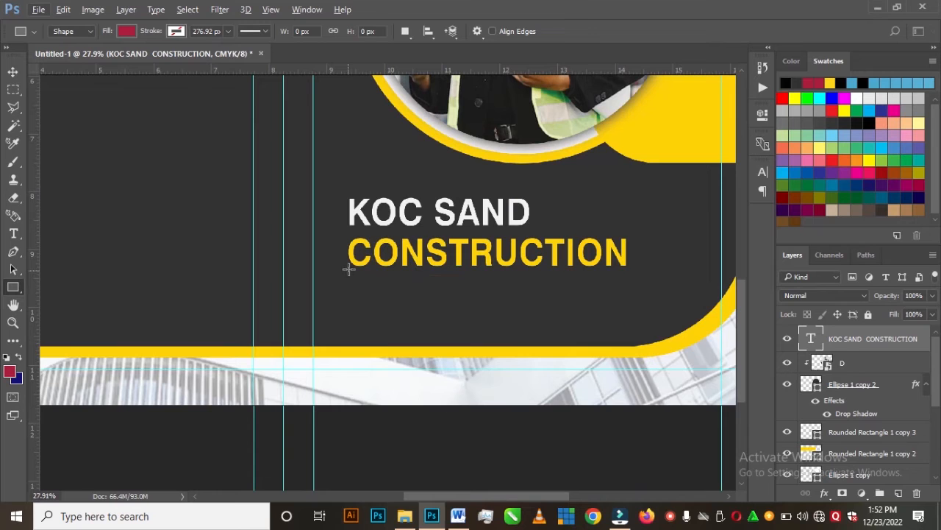
left_click_drag(350, 271, 351, 329)
- Fill the thin vertical rectangle with the yellow (fed206) sampled from the dark shape's lower border
double_click(812, 339)
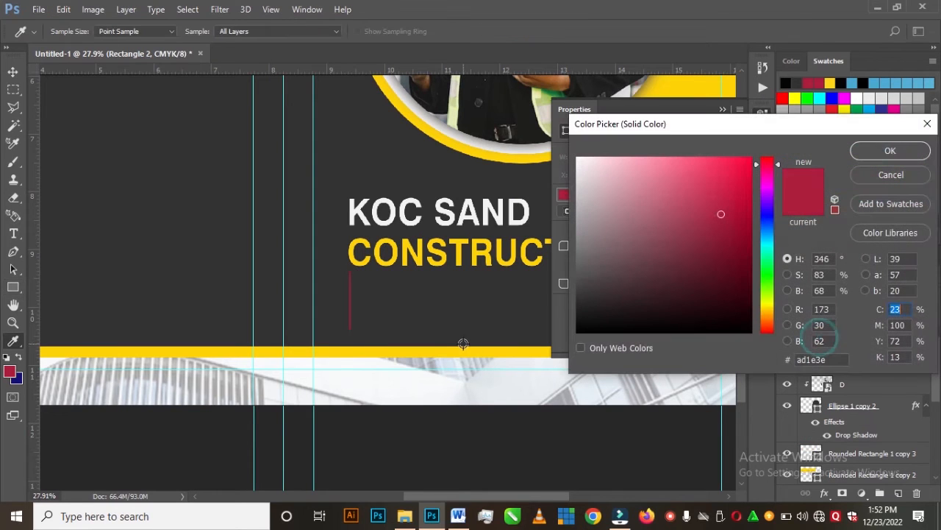
left_click(454, 349)
left_click(887, 147)
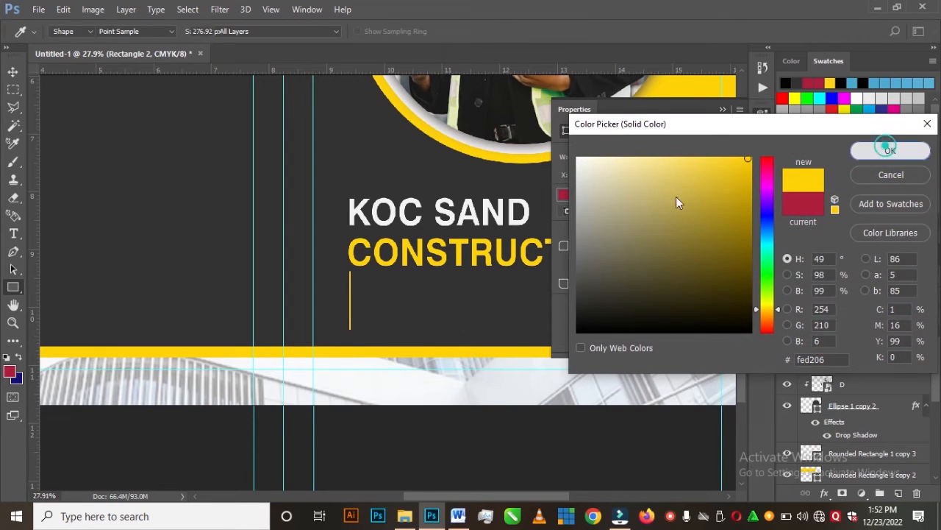
left_click(13, 73)
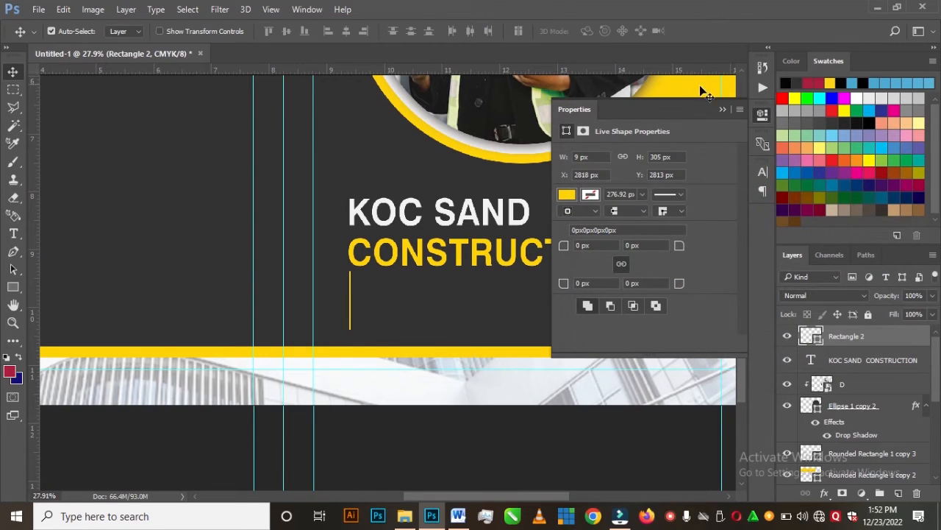
left_click(722, 110)
- Add a vertical guide along the left edge of the title text and the thin yellow bar
left_click_drag(35, 281, 350, 309)
scroll(351, 320, "up", 6)
scroll(364, 315, "down", 7)
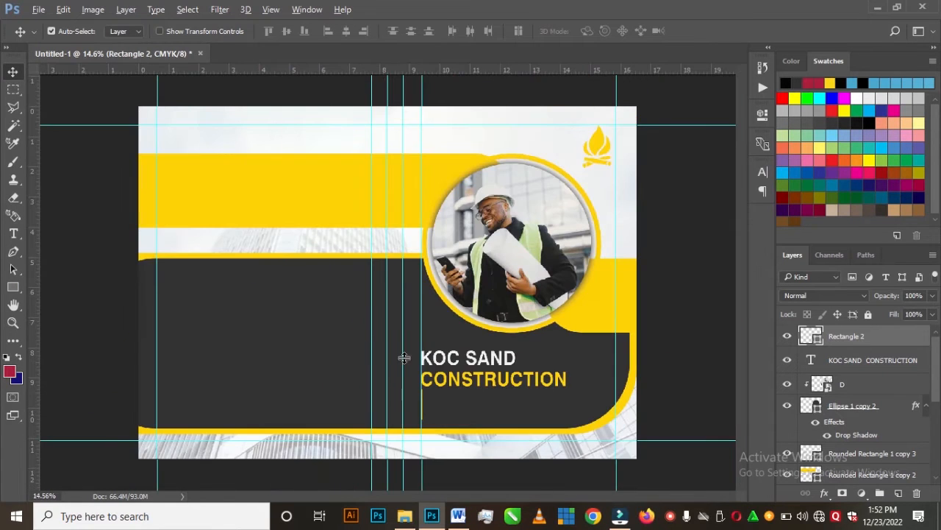
scroll(531, 420, "up", 3)
scroll(532, 357, "down", 2)
scroll(528, 367, "up", 1)
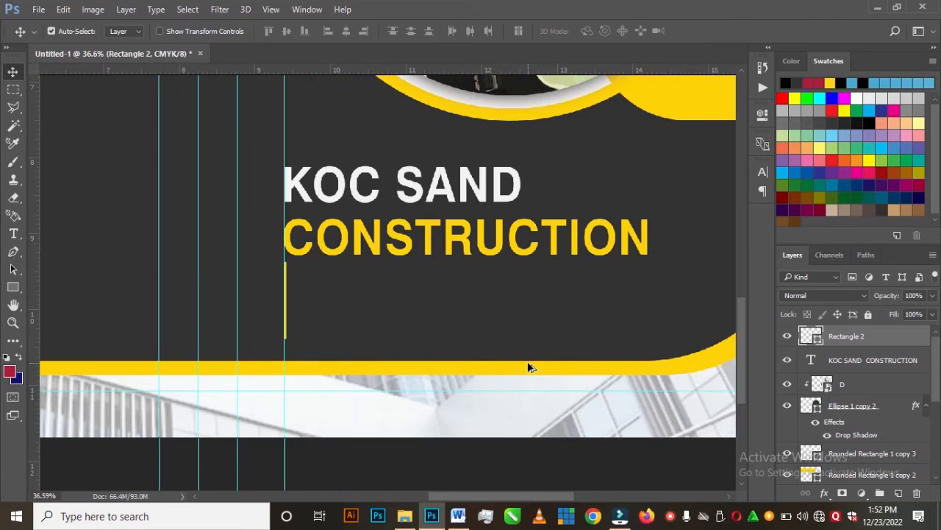
scroll(482, 309, "down", 1)
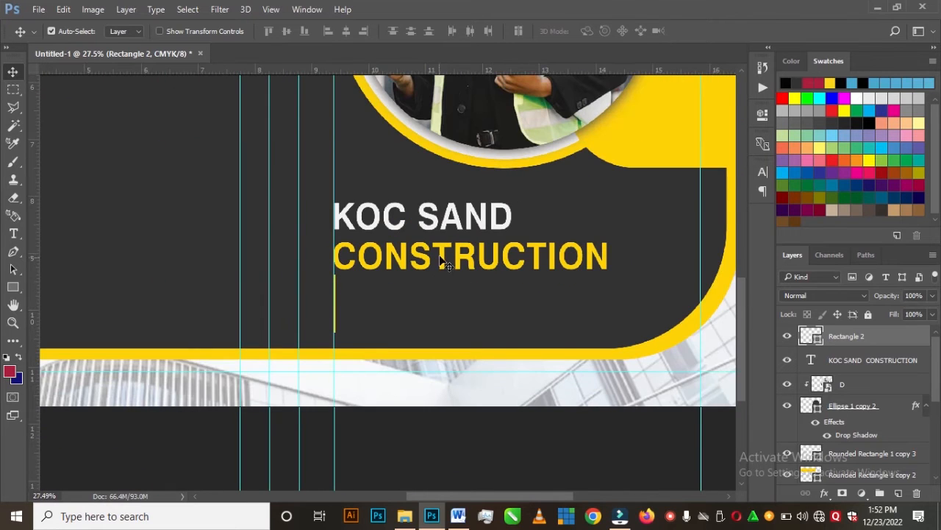
- Duplicate the KOC SAND CONSTRUCTION text just below it and replace the copy's wording with COMPANY PROFLE on two lines
left_click_drag(443, 253, 434, 321)
left_click(13, 233)
left_click(424, 275)
double_click(423, 275)
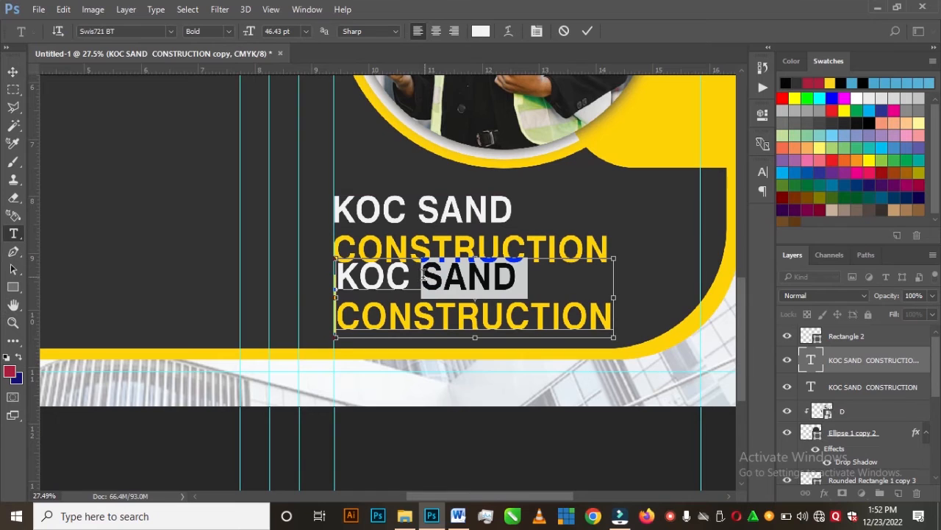
key("ctrl+a")
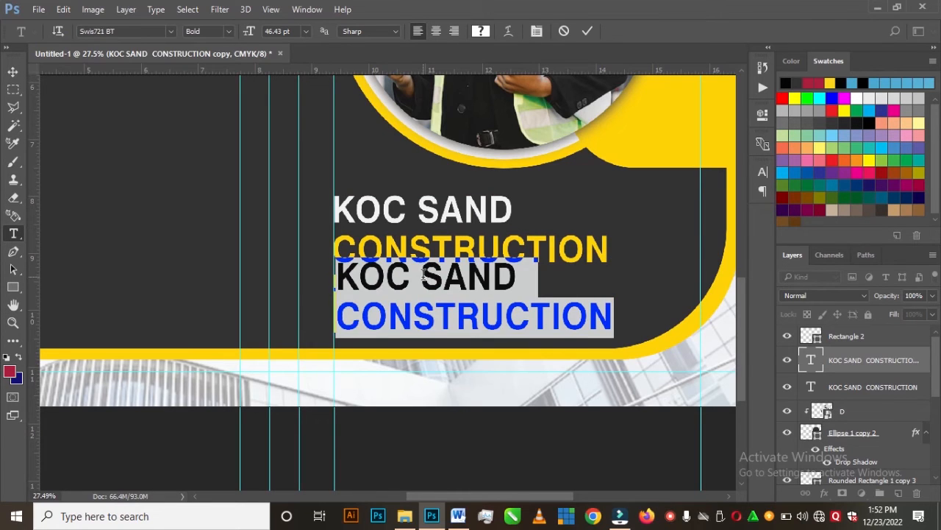
type(".COM")
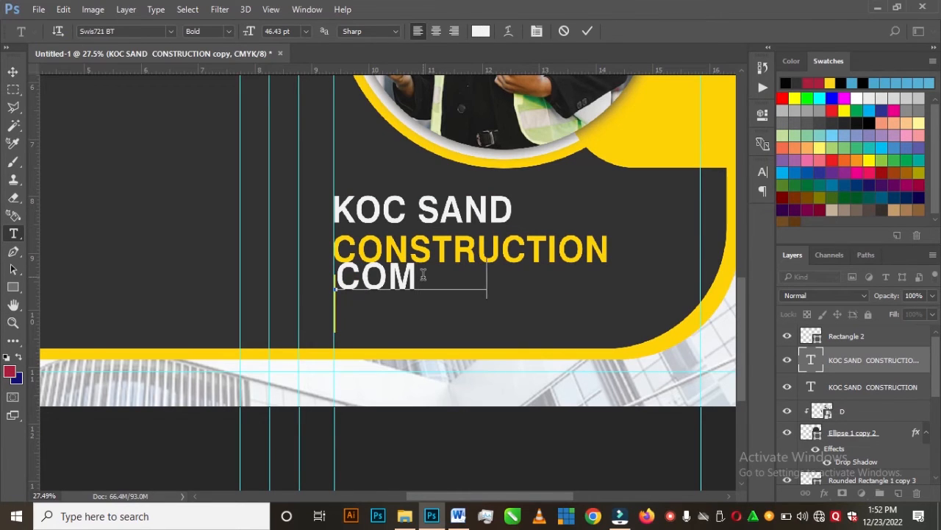
type("PANY")
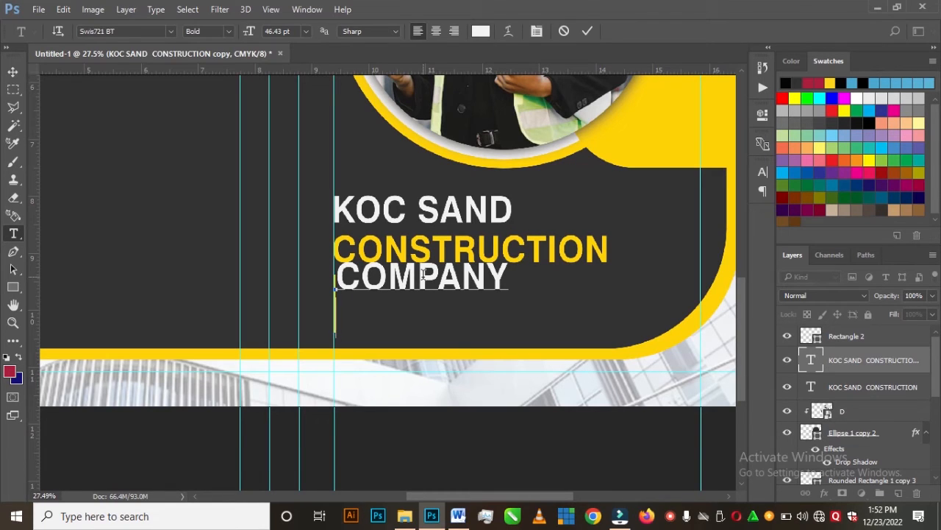
type("PRO")
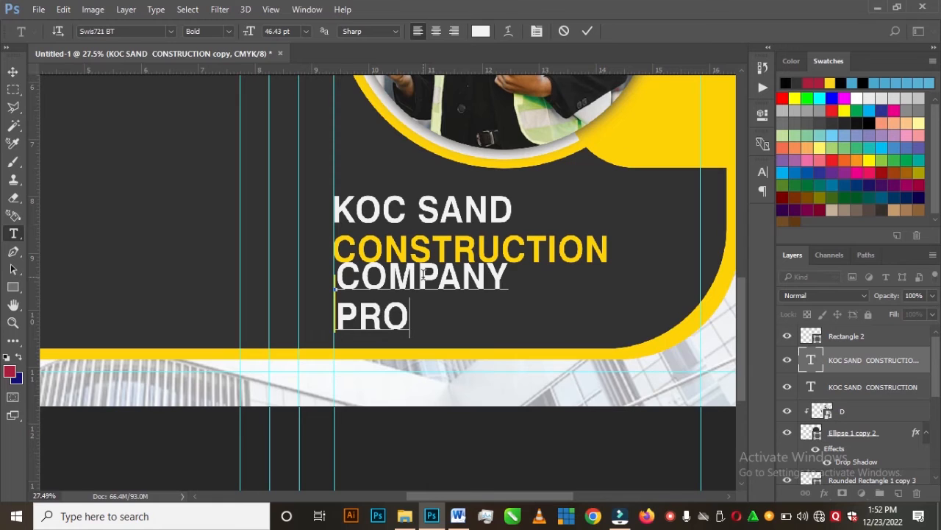
type("FL")
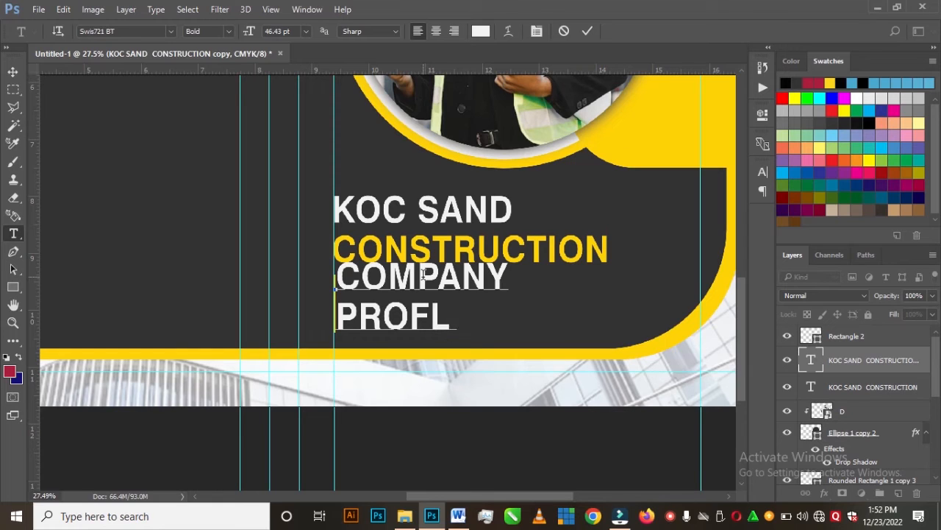
type("E")
left_click(11, 73)
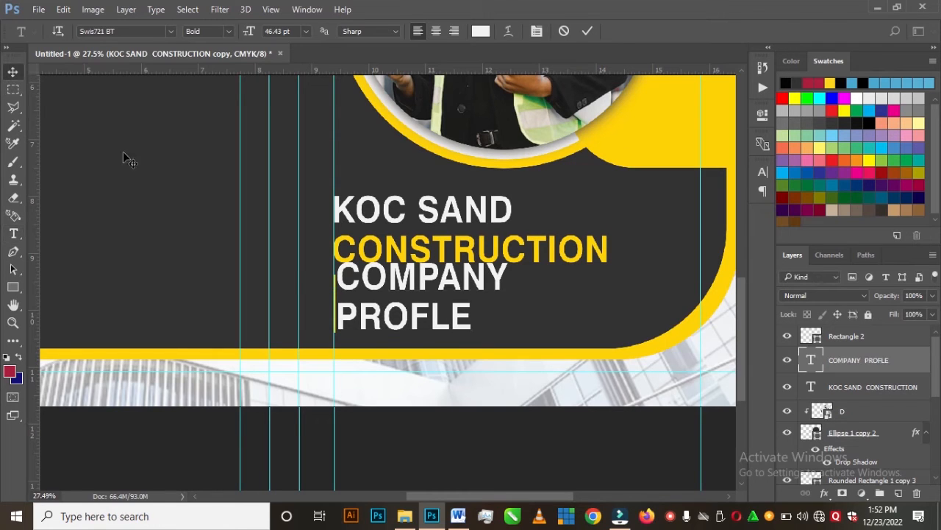
- Scale the COMPANY PROFLE text down to about half size and place it just right of the thin yellow bar
key("ctrl+t")
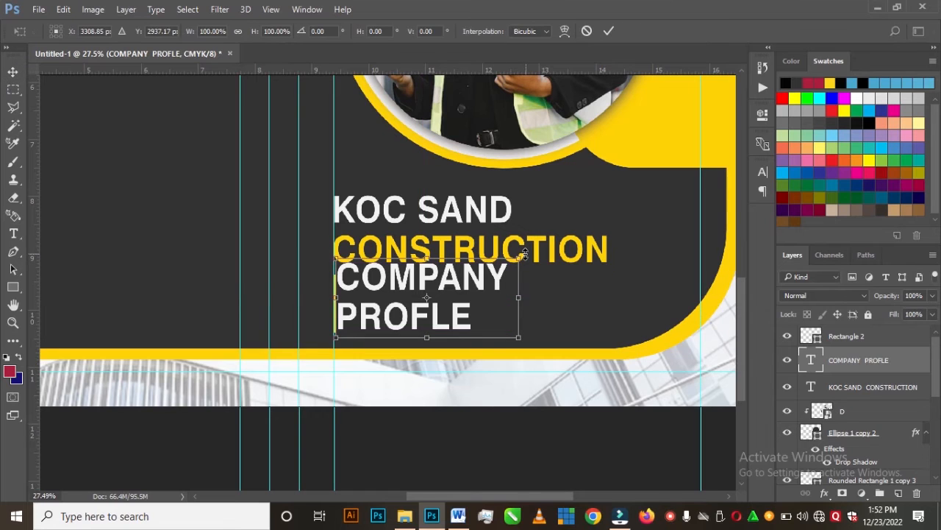
left_click_drag(520, 258, 398, 296)
key("Return")
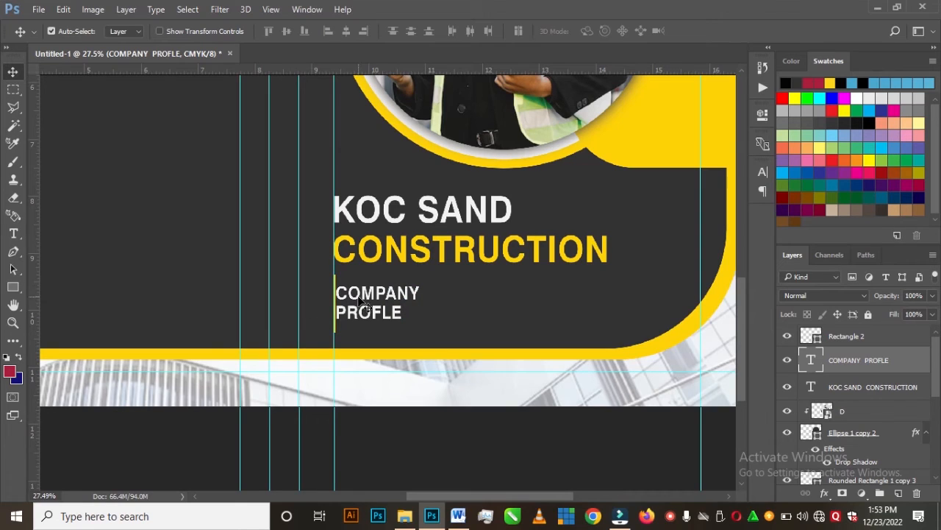
left_click_drag(362, 304, 371, 304)
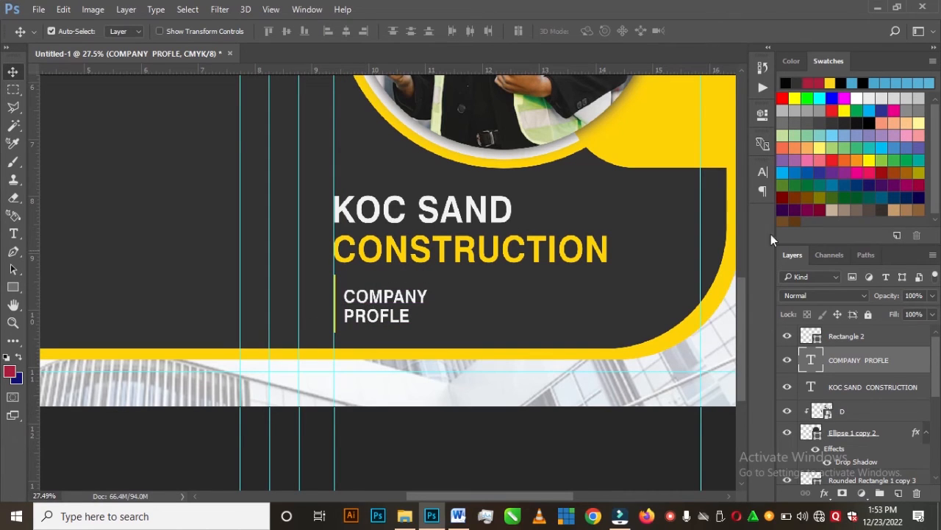
- Set the COMPANY PROFLE text's font style to Roman
left_click(758, 173)
left_click(734, 189)
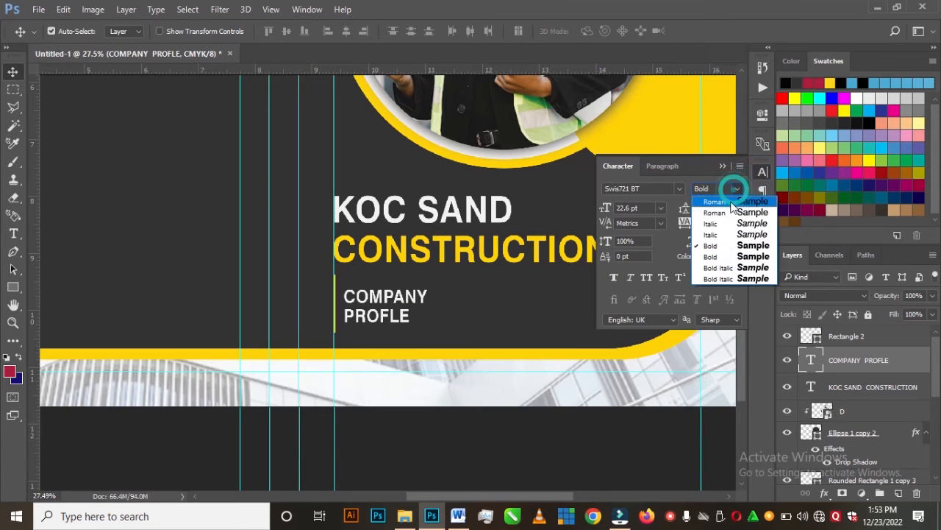
left_click(729, 202)
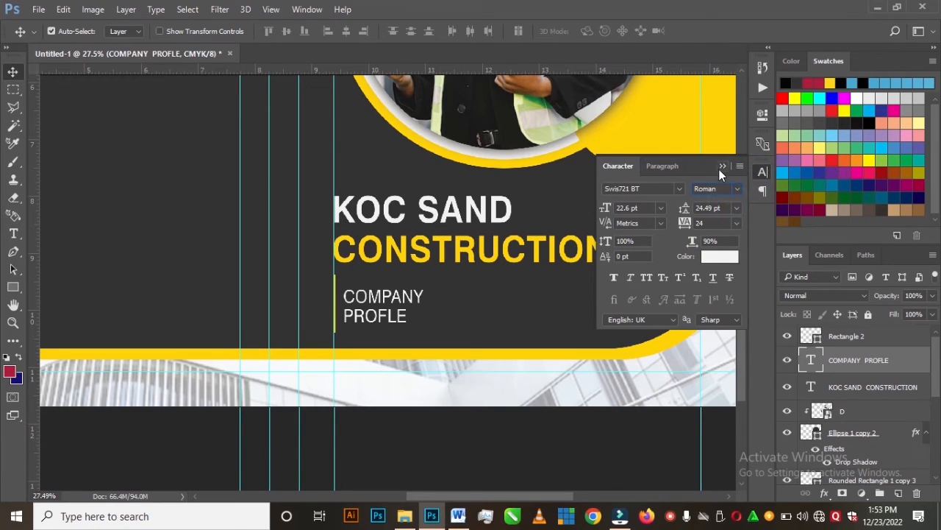
left_click(720, 167)
- Enlarge the COMPANY PROFLE text to about 120% beside the thin yellow bar
key("ctrl+t")
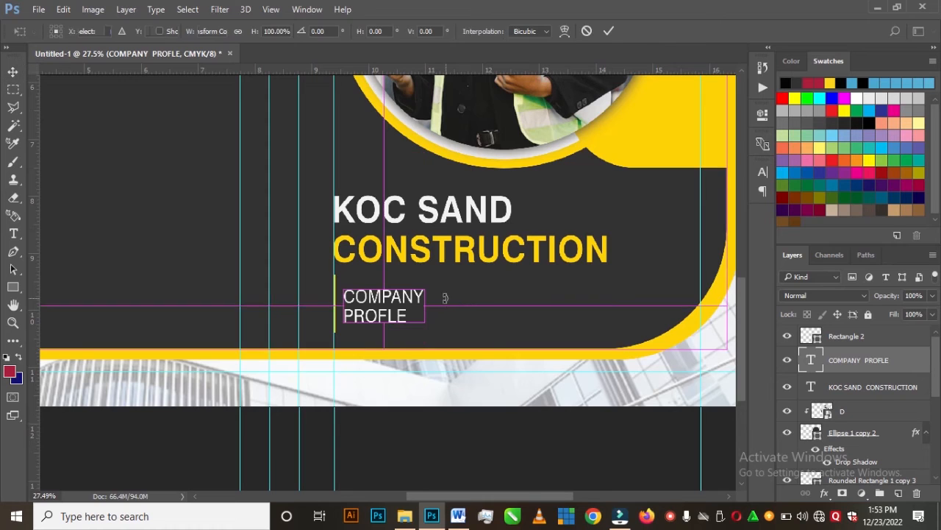
left_click_drag(425, 288, 448, 277)
double_click(429, 292)
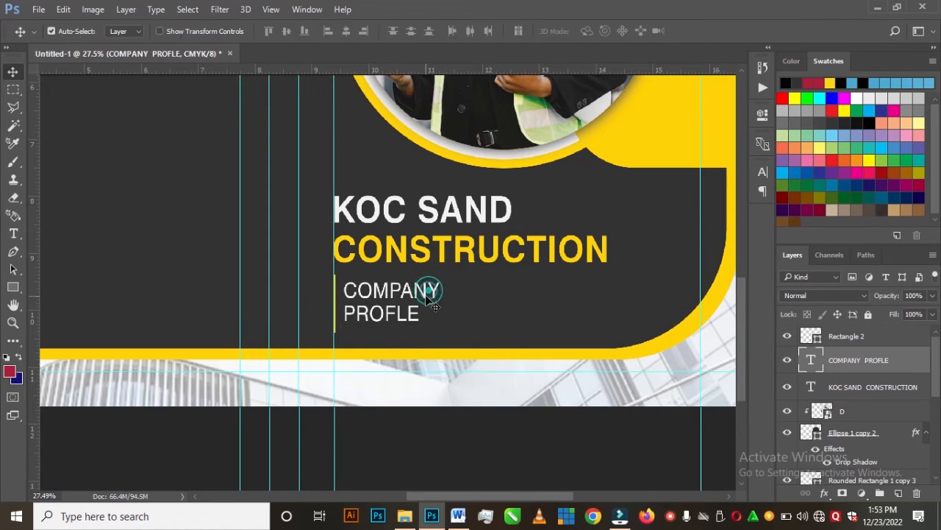
- Duplicate the yellow flame logo and place the copy near the left end of the upper yellow band
scroll(429, 292, "down", 5)
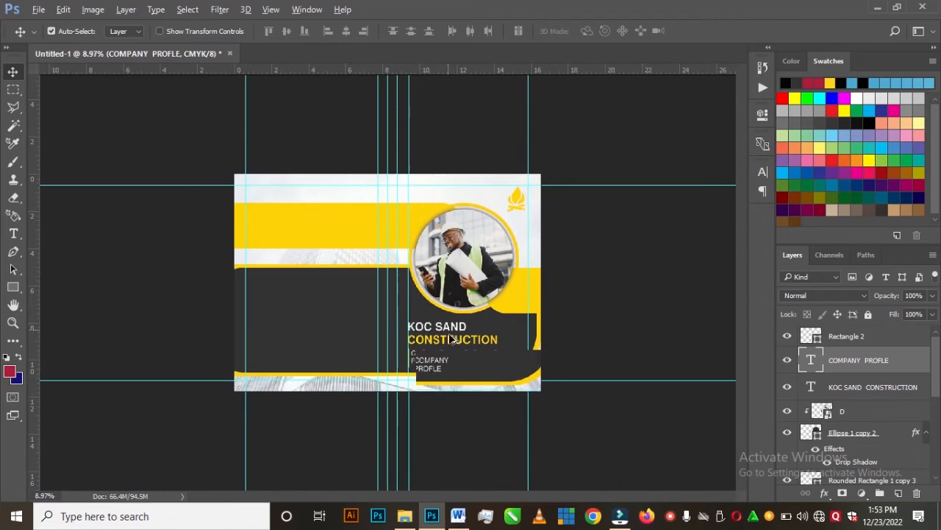
scroll(515, 355, "up", 1)
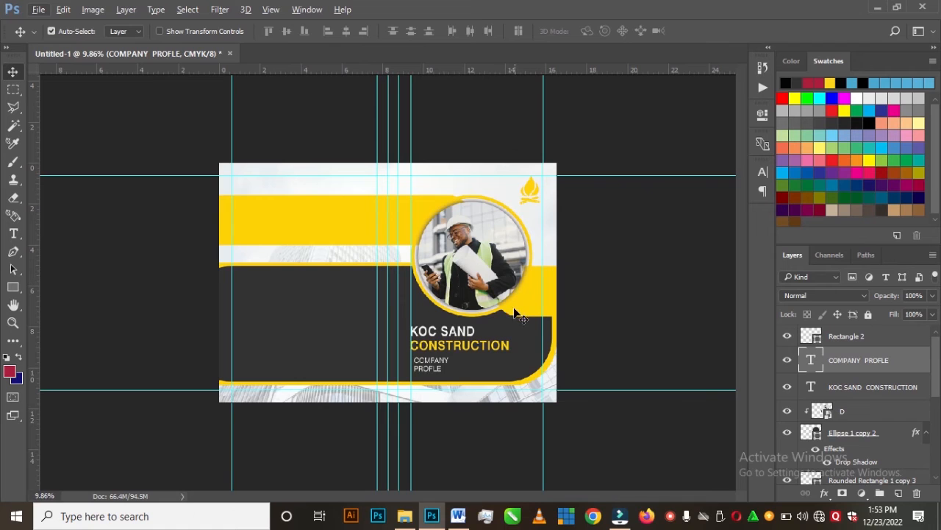
scroll(515, 316, "up", 2)
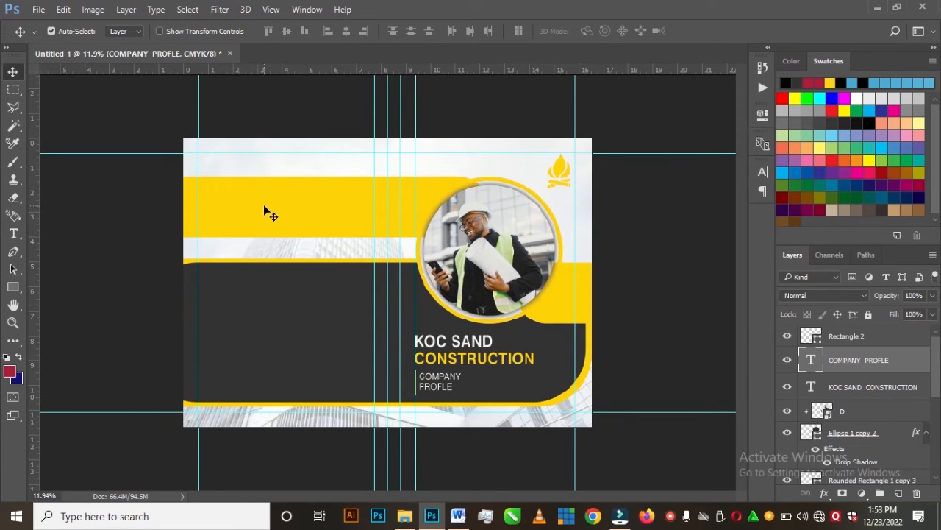
left_click_drag(561, 169, 232, 207)
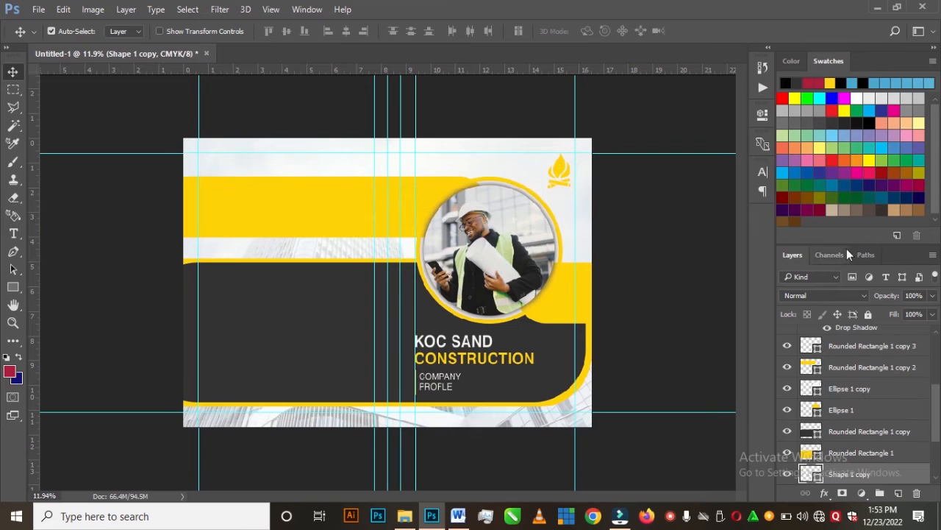
- Recolor the flame logo copy with the dark grey (333232) sampled from the dark shape and bring it to the top of the layer stack
left_click(762, 173)
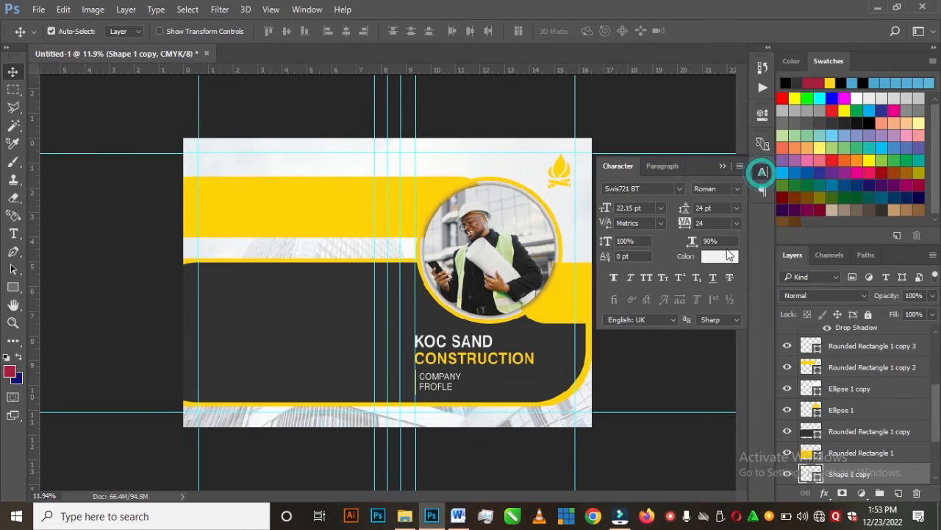
double_click(814, 475)
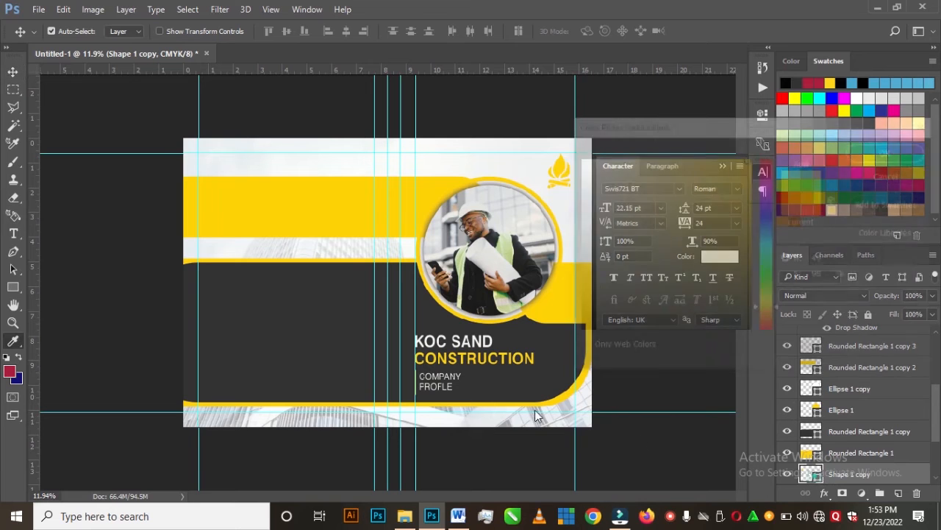
left_click(292, 347)
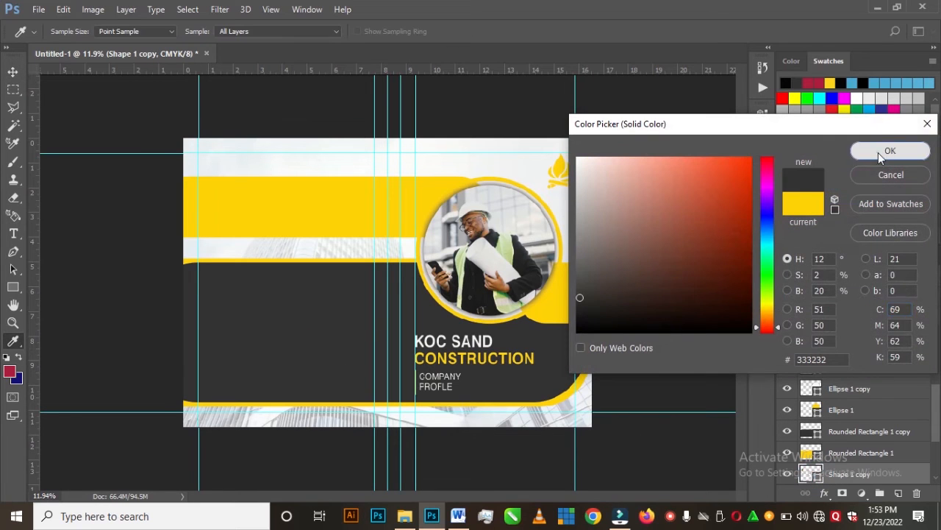
left_click(878, 153)
left_click(722, 167)
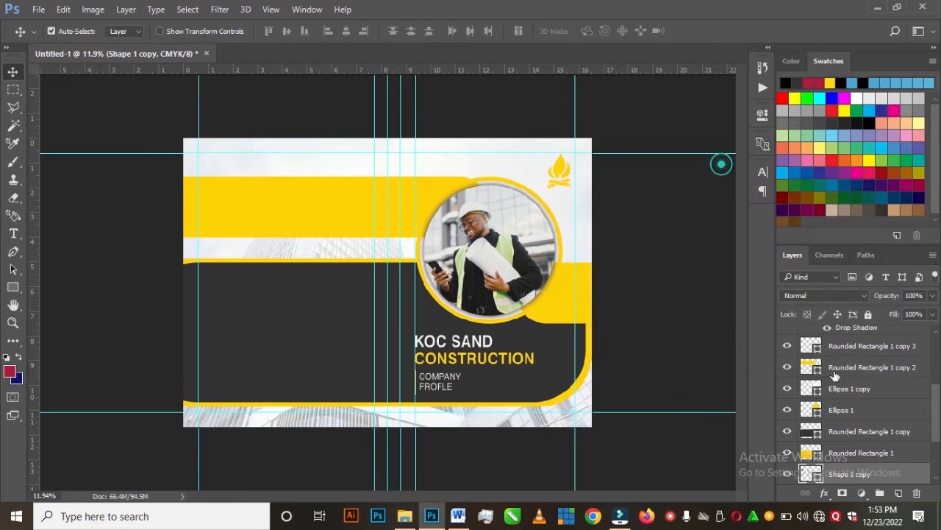
left_click_drag(846, 474, 846, 336)
left_click_drag(228, 202, 228, 200)
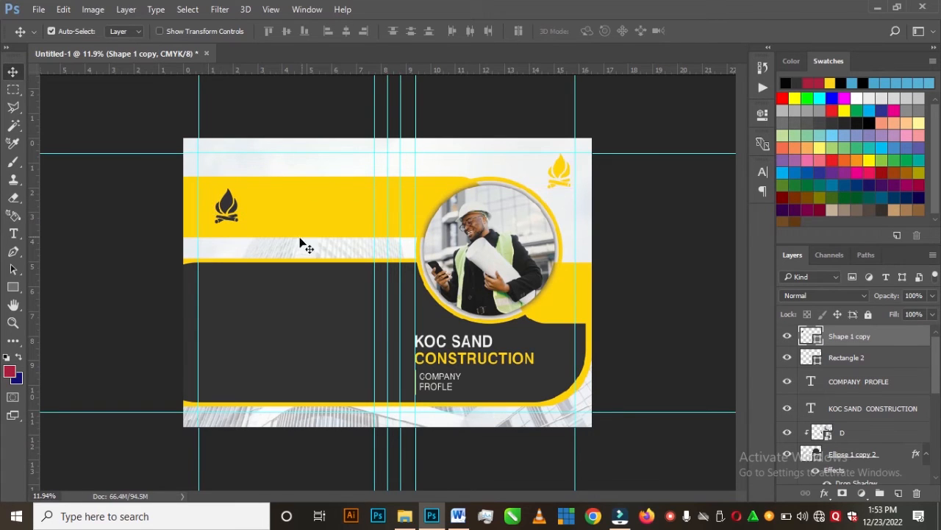
- Duplicate the KOC SAND CONSTRUCTION title beside the dark flame logo on the yellow band and recolor it dark grey (333232) sampled from the dark shape
left_click_drag(470, 350, 300, 205)
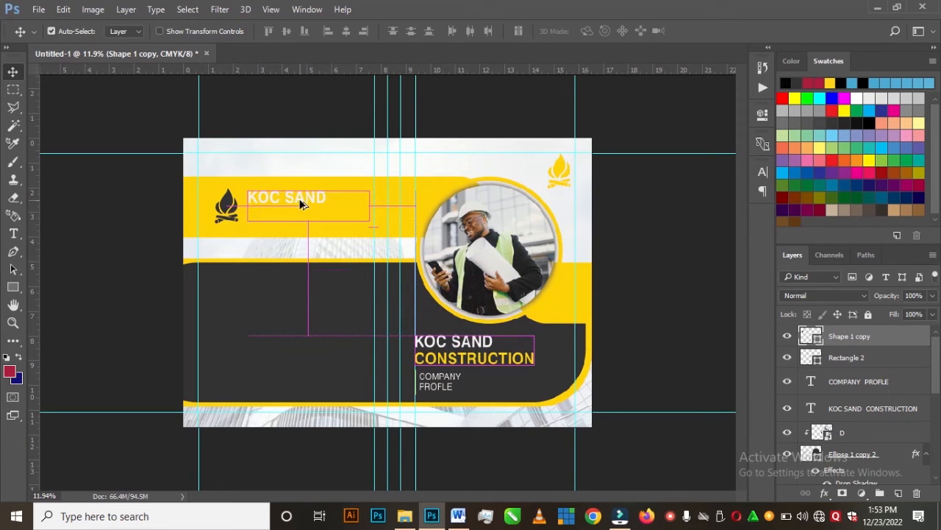
left_click(762, 174)
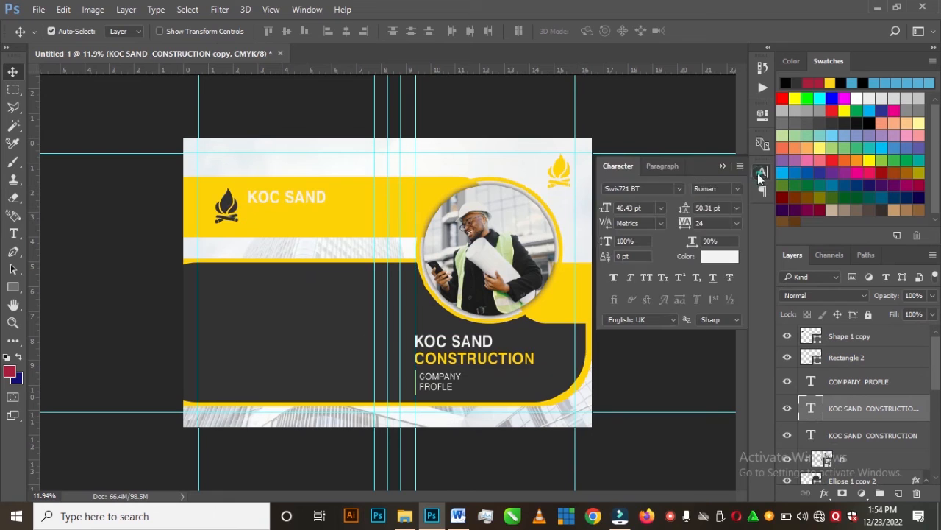
left_click(720, 259)
left_click(300, 316)
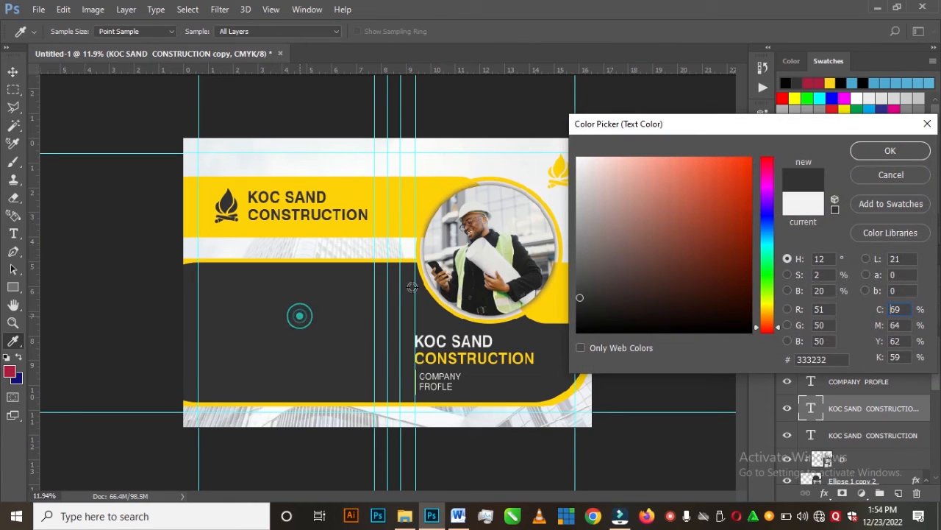
left_click(889, 151)
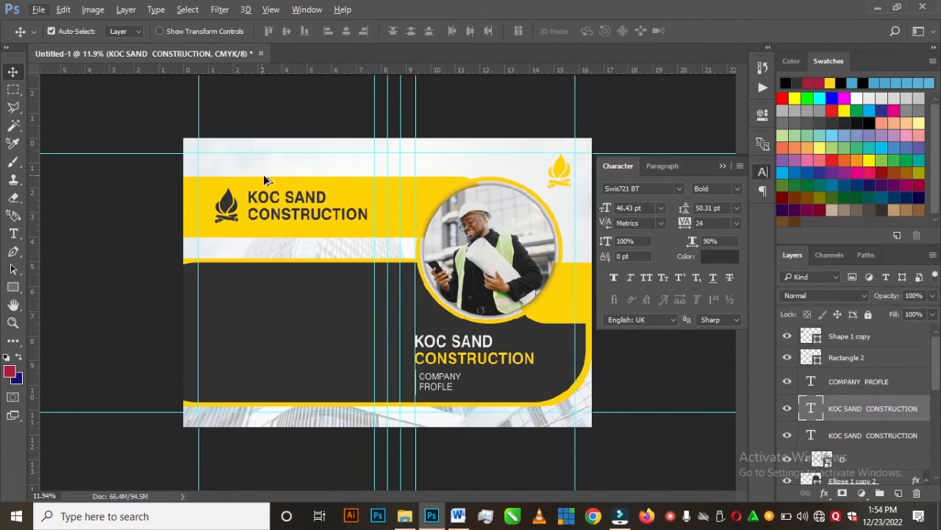
key("ctrl+plus")
left_click(725, 166)
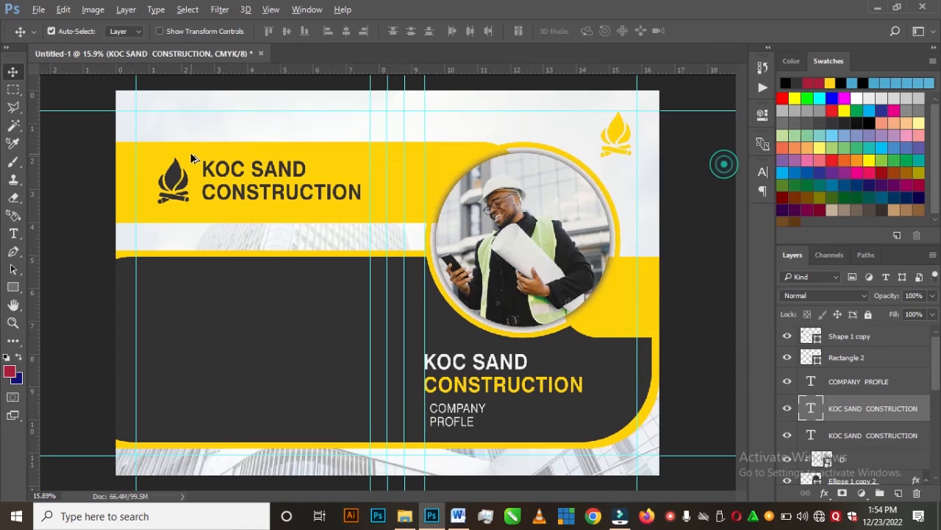
- Scale the dark KOC SAND CONSTRUCTION text down to about 90% and position it beside the flame logo
scroll(251, 176, "up", 1)
mouse_move(246, 176)
left_mouse_down()
mouse_move(244, 187)
mouse_move(241, 178)
left_mouse_up()
key("ctrl+t")
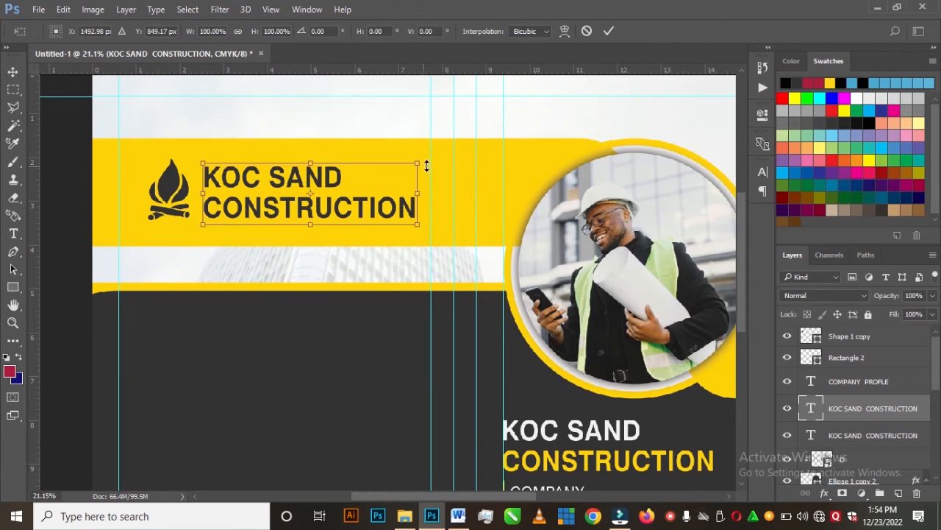
left_click_drag(420, 161, 396, 157)
left_click_drag(373, 209, 373, 205)
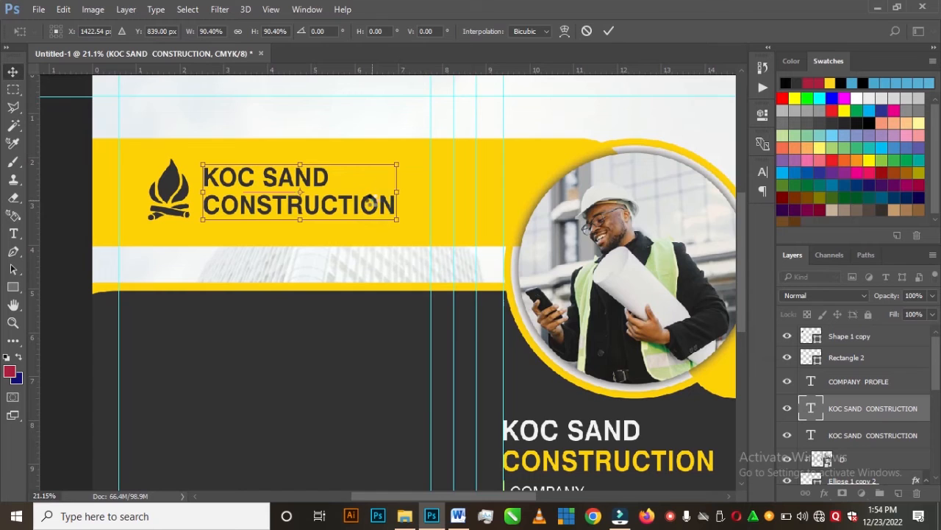
key("Return")
scroll(367, 214, "down", 5)
scroll(357, 258, "up", 3)
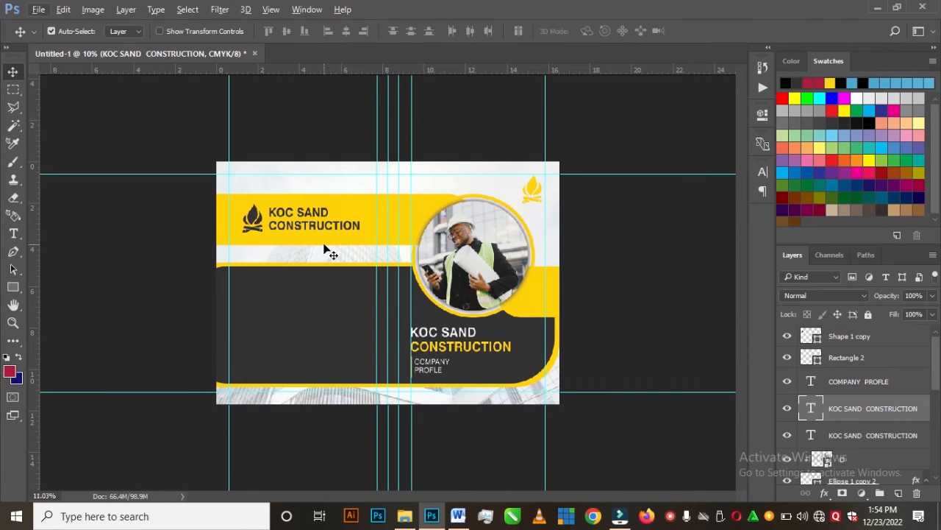
scroll(324, 250, "up", 2)
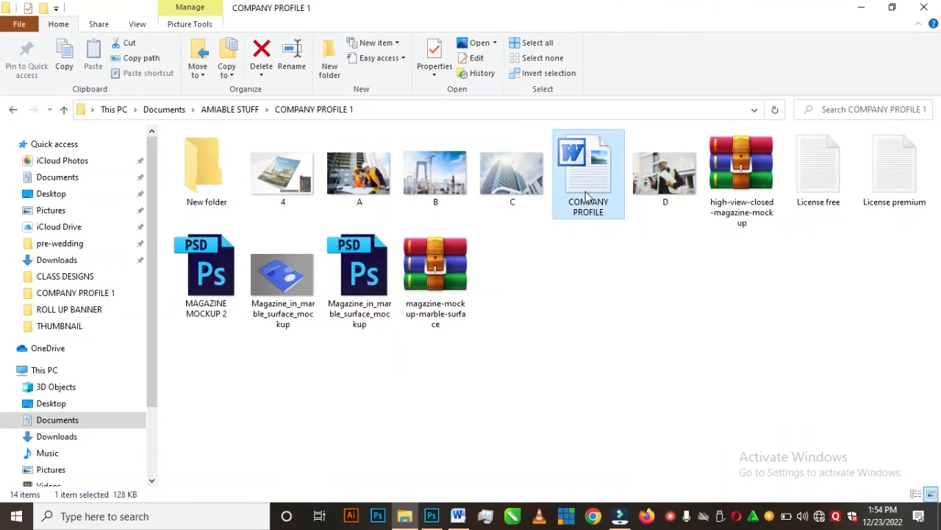
- Open the COMPANY PROFILE document in Word and dismiss the Office activation window
double_click(586, 192)
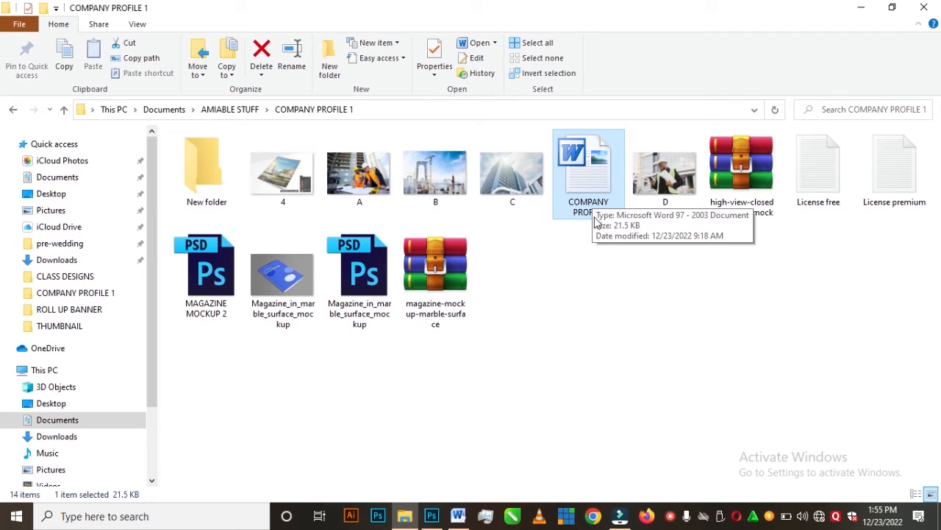
left_click(467, 518)
left_click(441, 293)
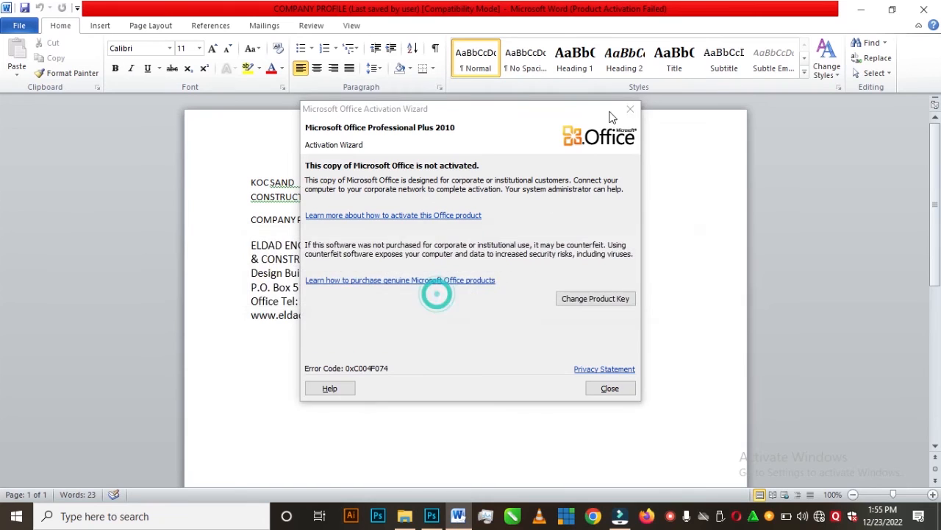
left_click(629, 111)
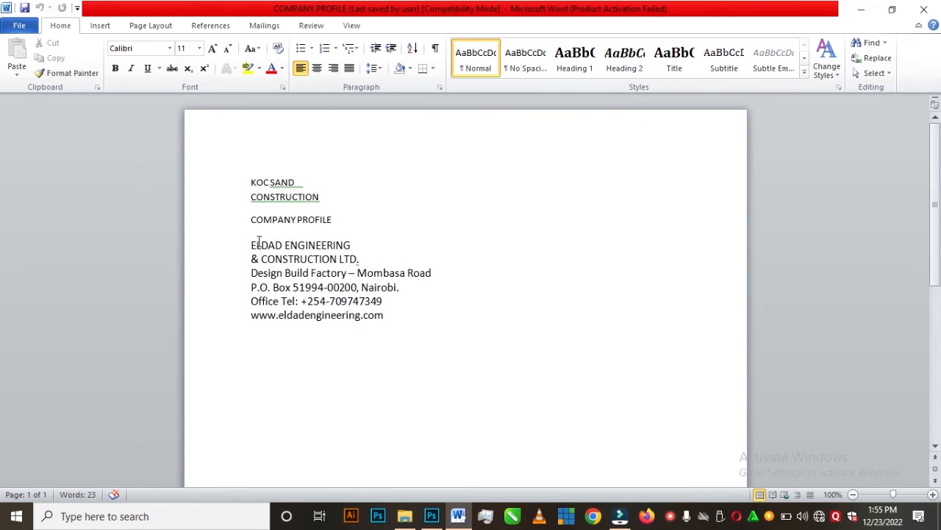
- Copy the company name and contact details block below the COMPANY PROFILE line and switch back to Photoshop
left_click_drag(251, 244, 375, 315)
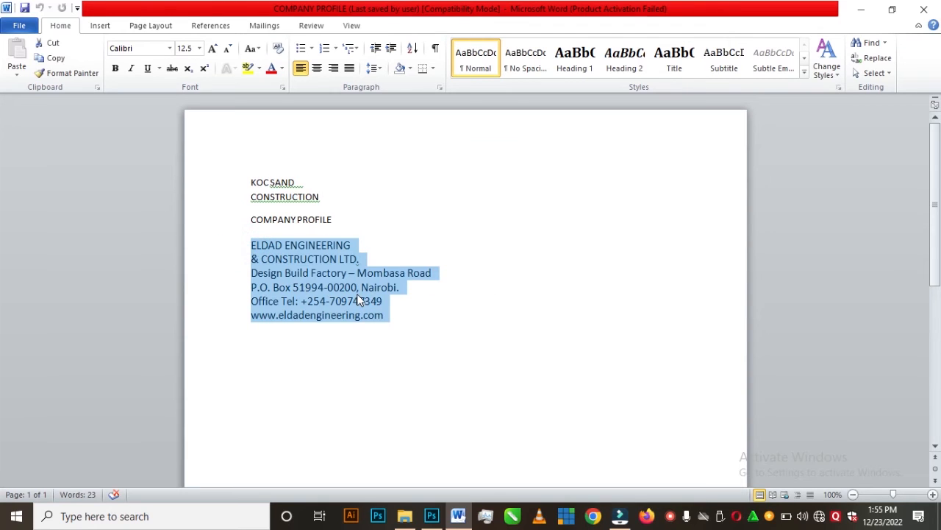
right_click(358, 298)
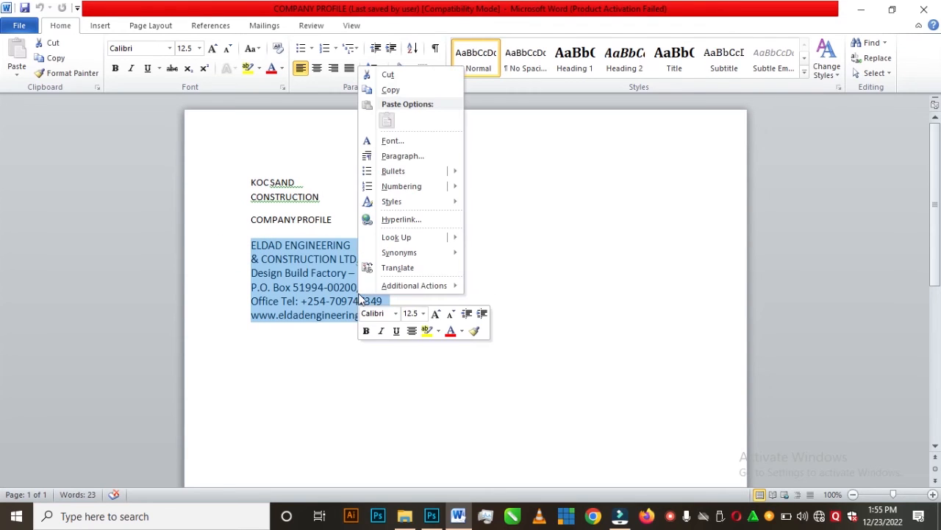
left_click(403, 91)
left_click(431, 516)
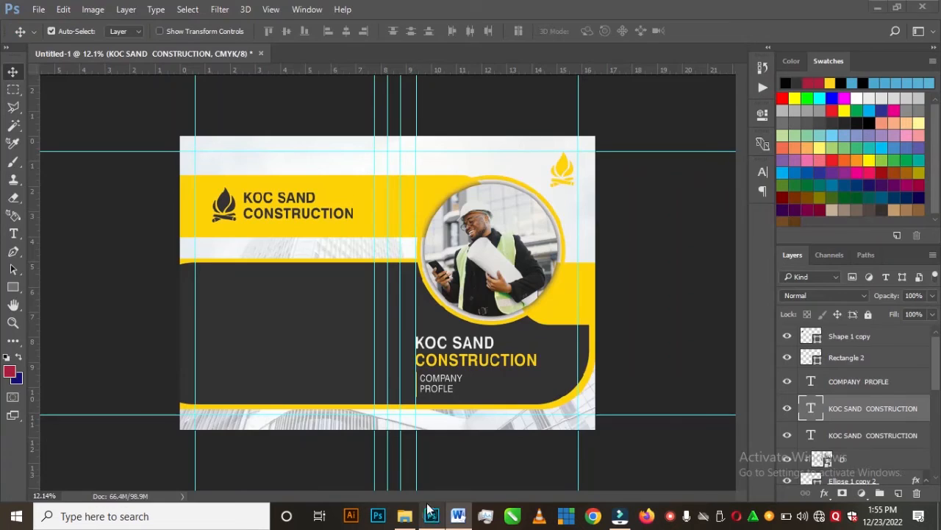
- Draw a thin horizontal rectangle about 1687 × 22 px on the back cover's dark shape, below the logo
left_click(13, 234)
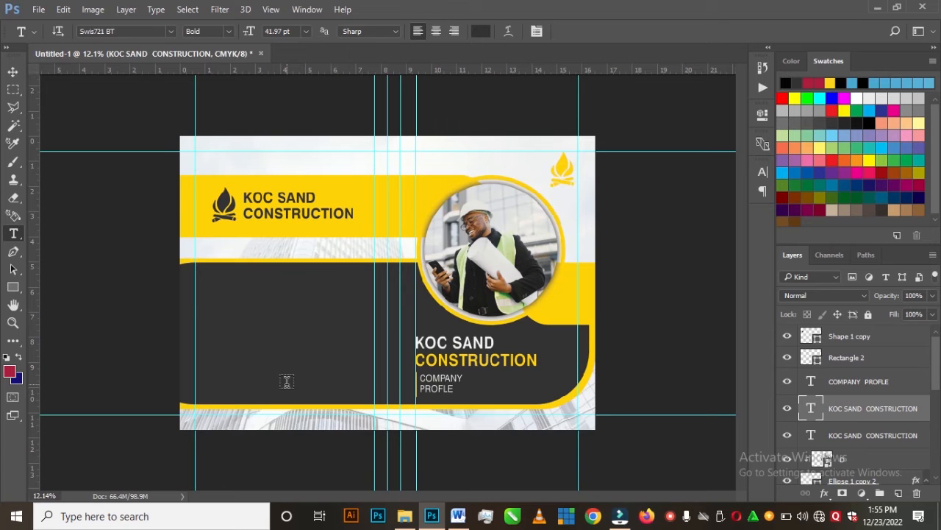
scroll(260, 409, "down", 2)
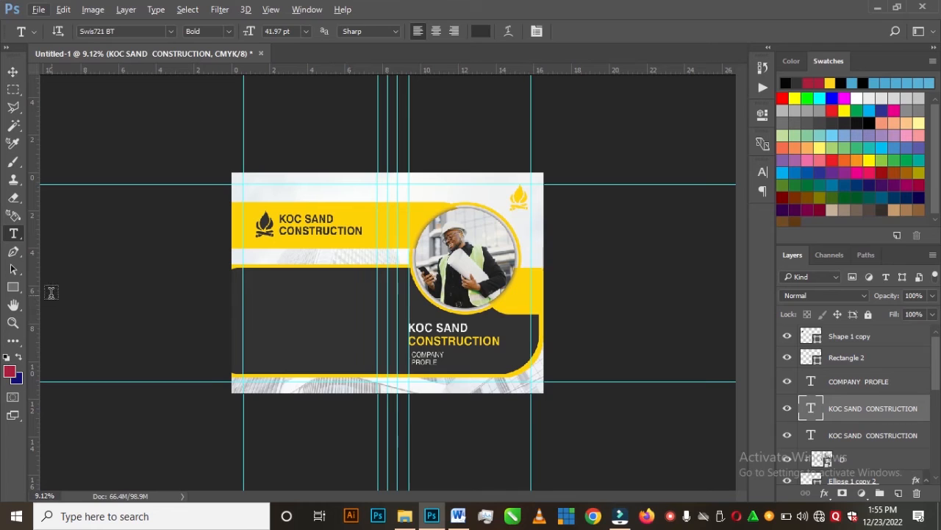
left_click(12, 288)
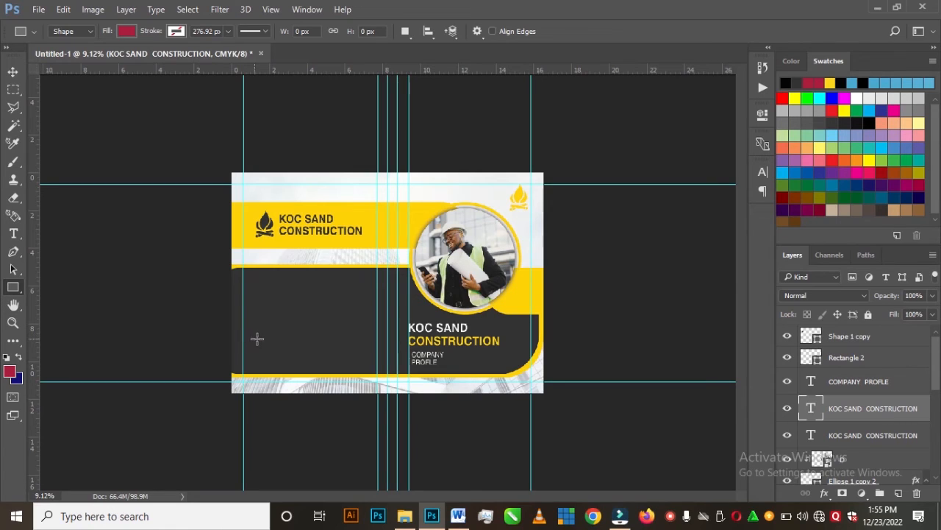
left_click_drag(271, 339, 361, 339)
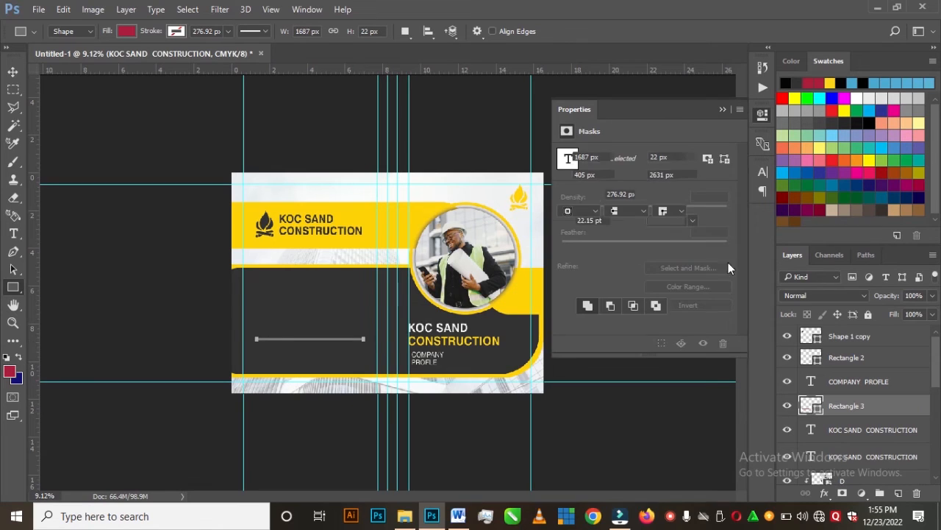
- Fill the thin horizontal bar with the yellow (fed206) sampled from the upper band
double_click(811, 405)
left_click(368, 239)
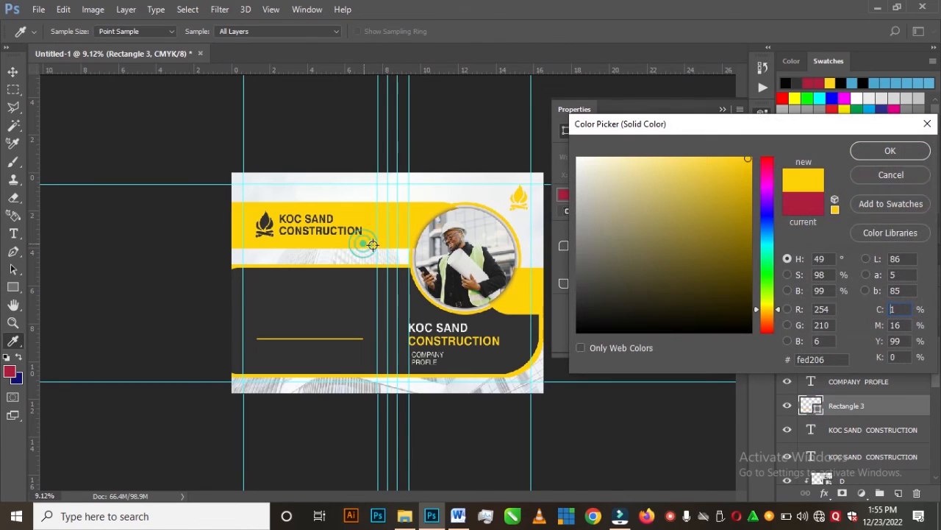
left_click(890, 150)
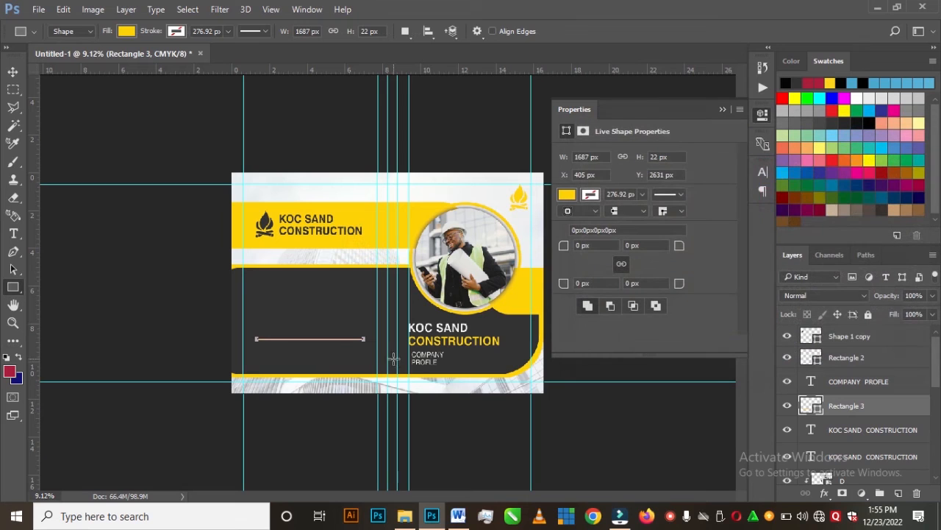
scroll(388, 284, "up", 5)
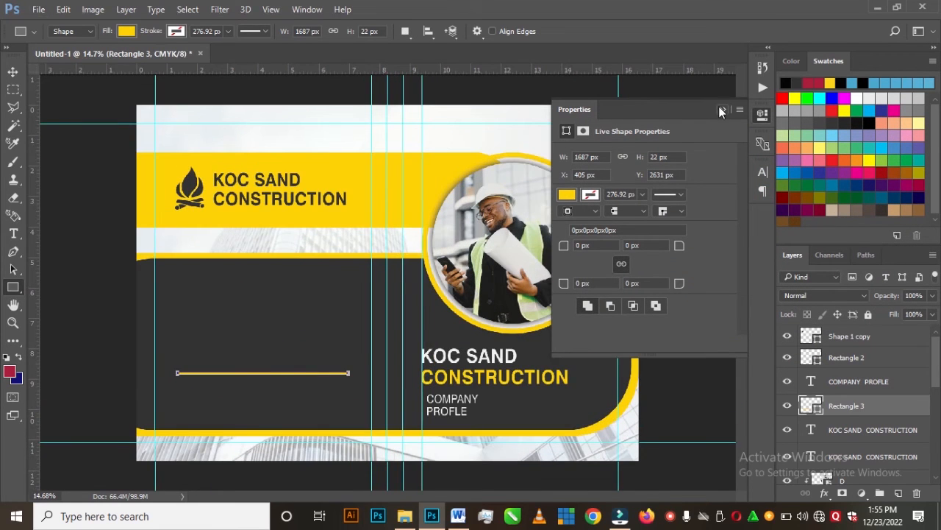
left_click(721, 110)
- Duplicate the COMPANY PROFLE text above the thin horizontal yellow line and change the copy to CONTACT US
left_click(12, 71)
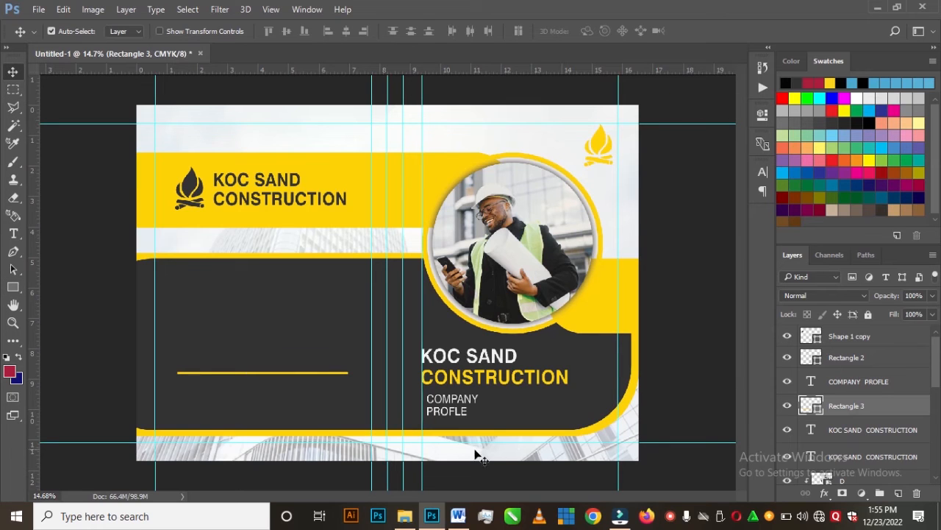
left_click_drag(460, 407, 211, 365)
left_click(13, 233)
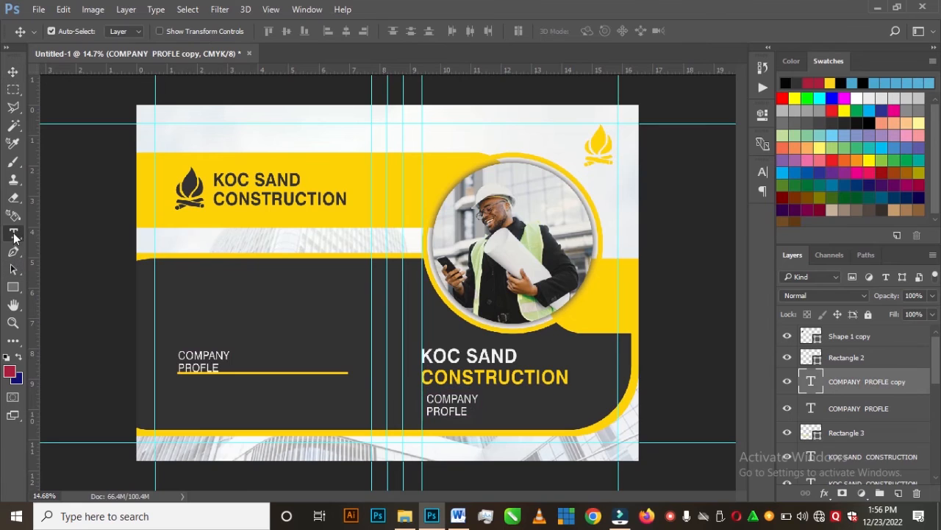
left_click(206, 351)
key("ctrl+a")
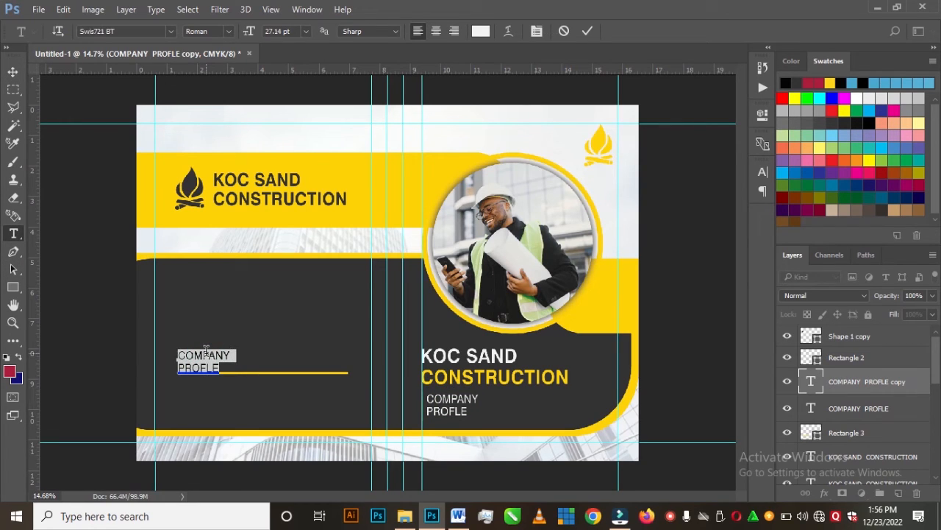
type("CONTACT US")
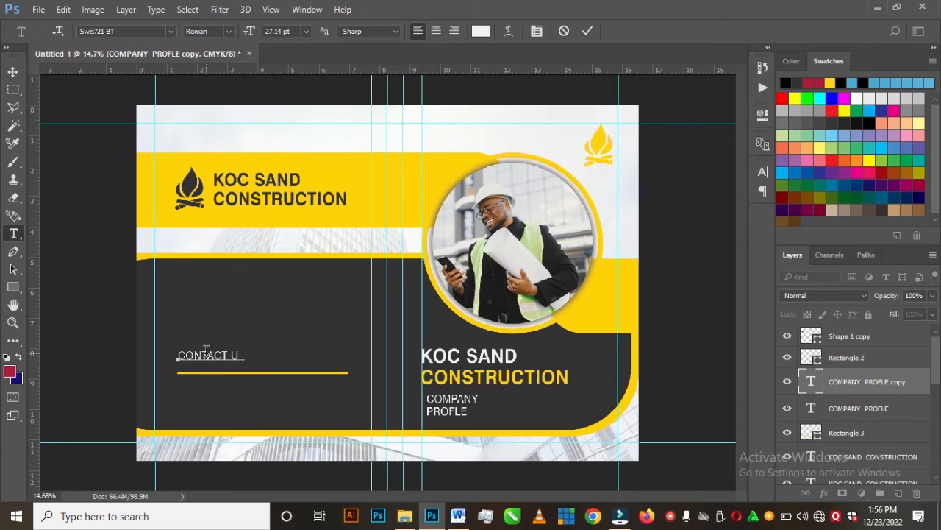
- Lower the CONTACT US text so it sits just above the thin yellow line
left_click(13, 71)
left_click_drag(201, 357, 203, 370)
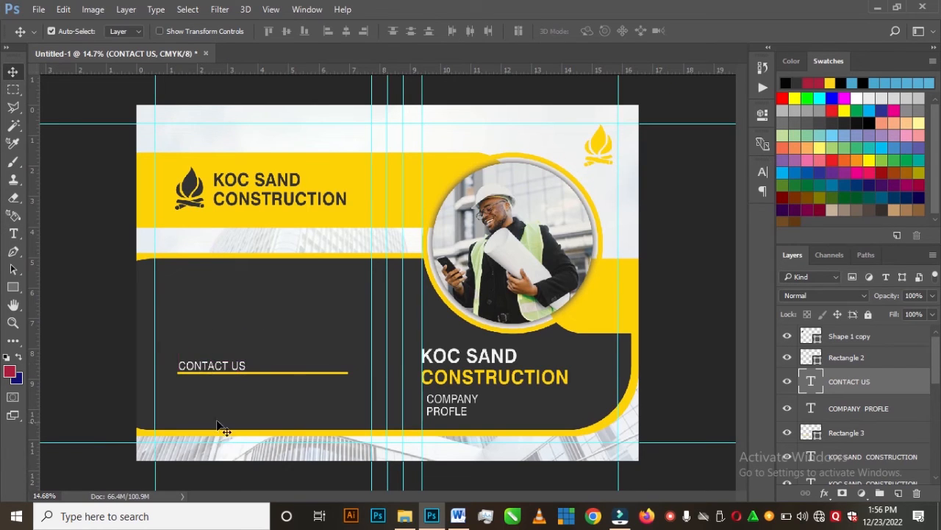
key("Up")
- Duplicate the CONTACT US text below the yellow line and replace the copy's content with the copied company contact details
left_click_drag(211, 369, 212, 399)
left_click(20, 232)
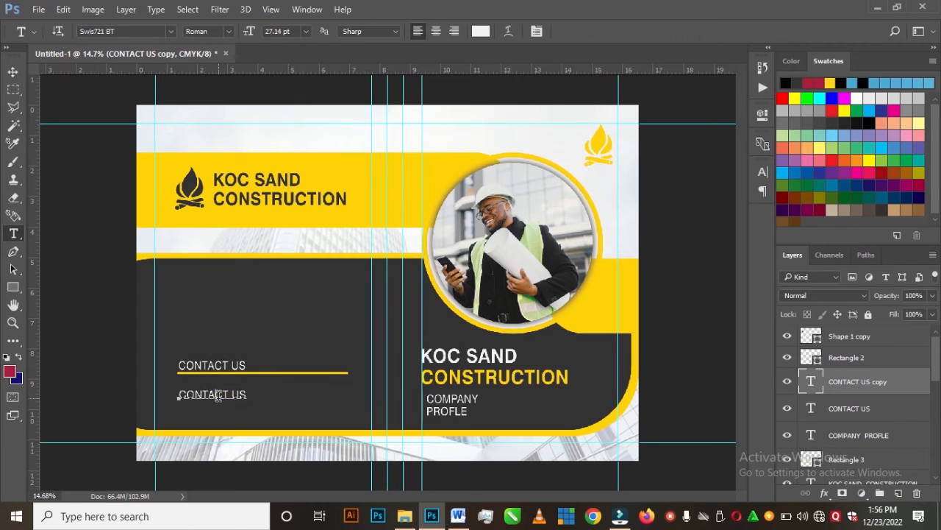
triple_click(218, 395)
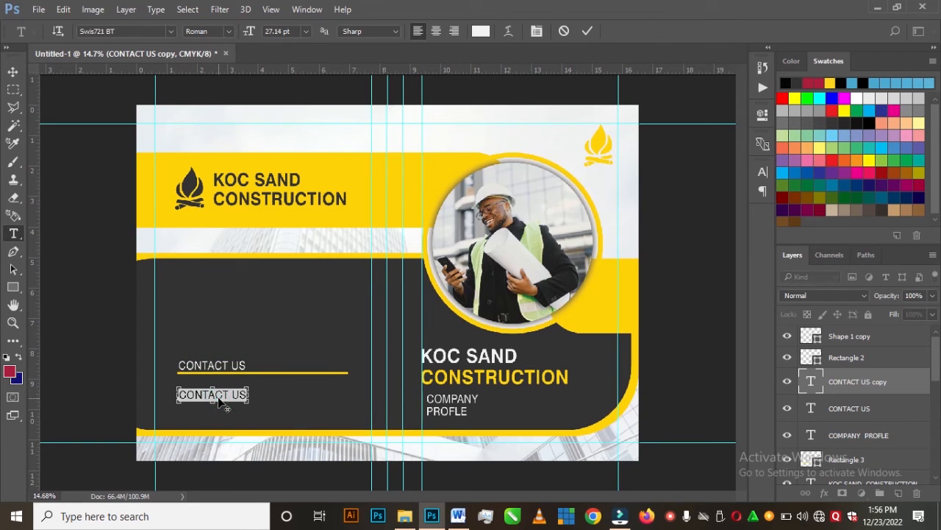
key("ctrl+v")
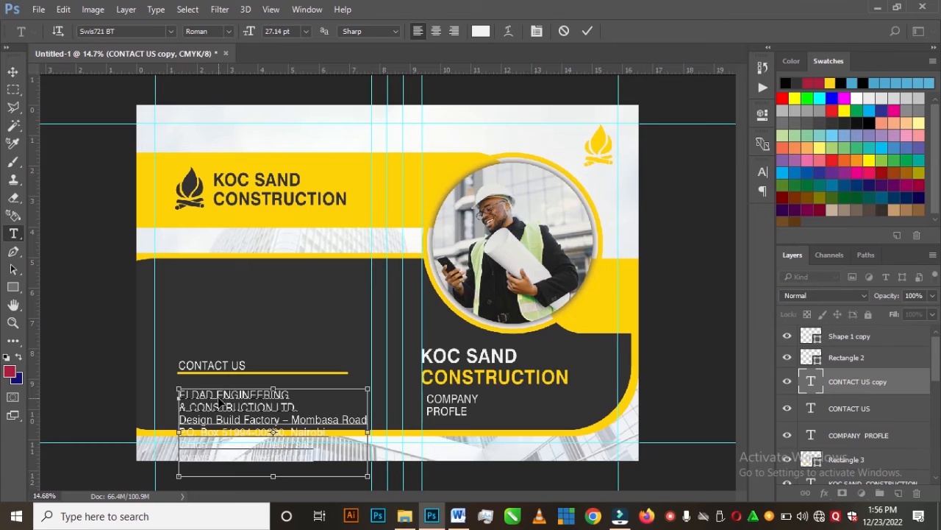
left_click(14, 70)
- Move the CONTACT US heading together with its yellow line upward, and place the contact details block directly beneath the line
left_click(305, 377)
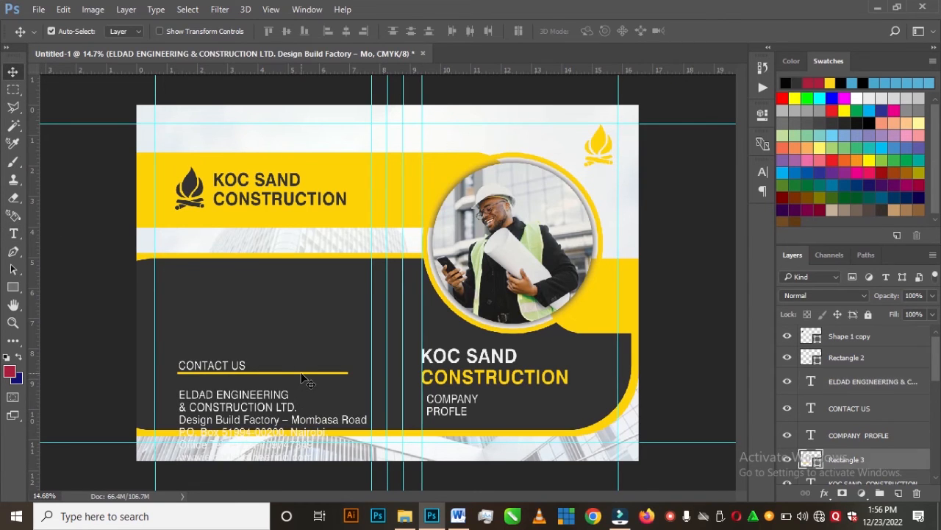
left_click(238, 372, "shift")
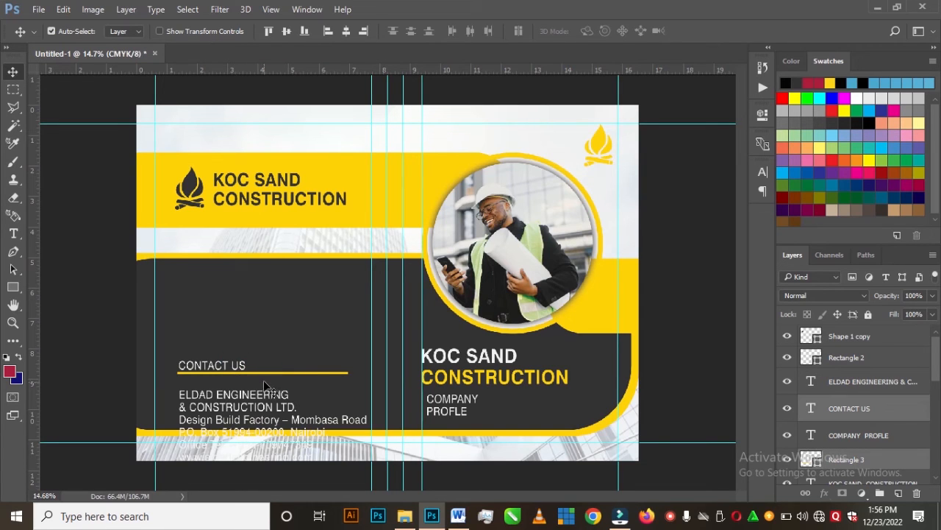
left_click_drag(273, 375, 270, 348)
left_click_drag(258, 396, 251, 360)
- Shrink the contact details block to less than the yellow line's width and align its left edge with the line
key("ctrl+t")
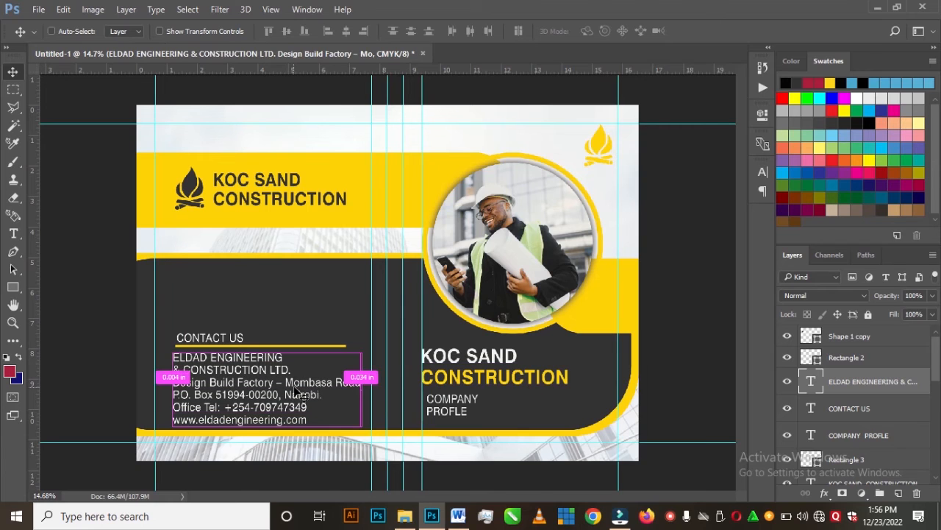
left_click_drag(362, 438, 314, 405)
double_click(273, 376)
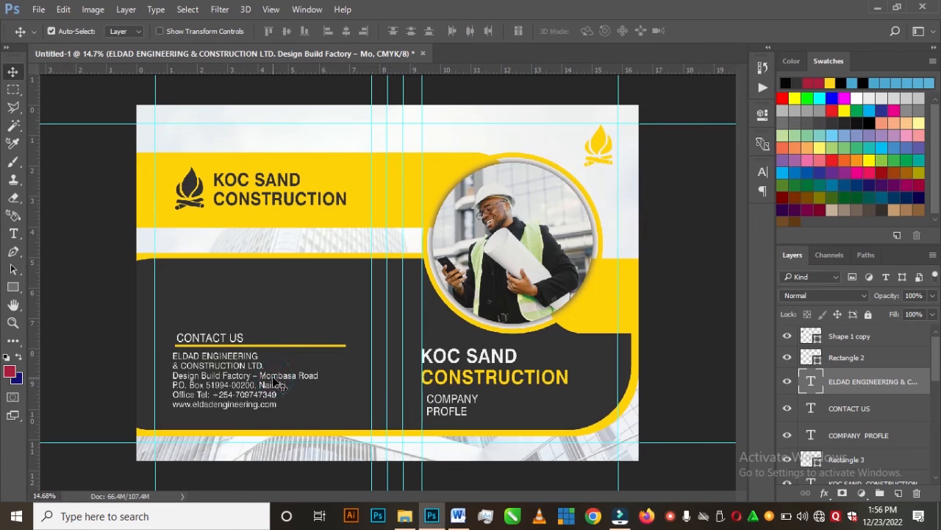
left_click_drag(277, 381, 282, 383)
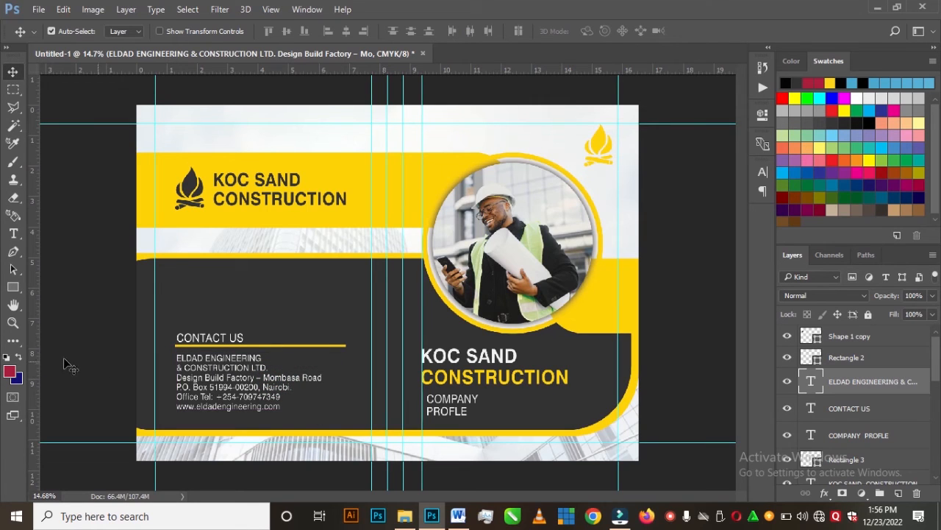
- Place a vertical guide on the back cover, aligned exactly with the left end of the thin yellow contact line
left_click_drag(37, 357, 170, 370)
scroll(147, 356, "up", 5)
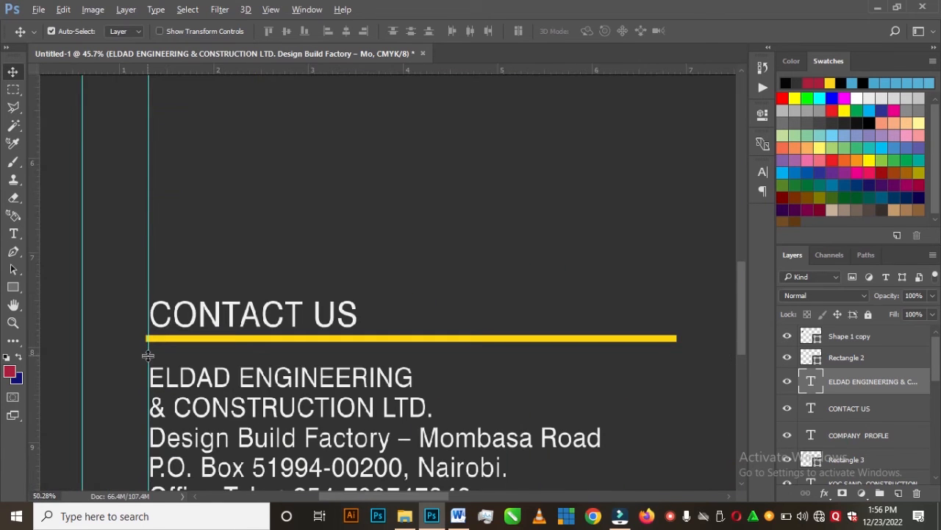
scroll(147, 356, "up", 2)
left_click_drag(151, 353, 143, 350)
scroll(144, 342, "up", 4)
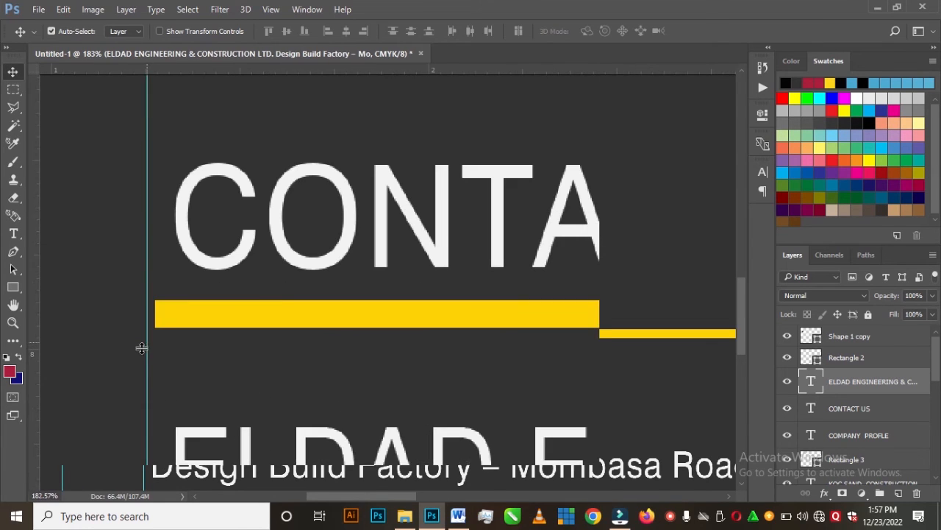
left_click_drag(148, 340, 155, 338)
- Align the left edges of the CONTACT US heading and the contact details block with the vertical guide
left_click_drag(218, 267, 194, 266)
left_click_drag(184, 441, 164, 433)
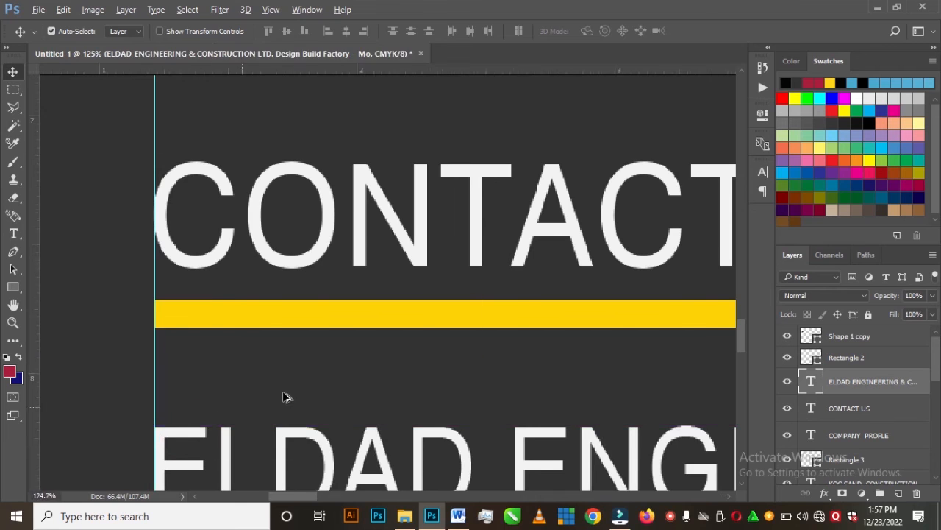
scroll(343, 358, "down", 10)
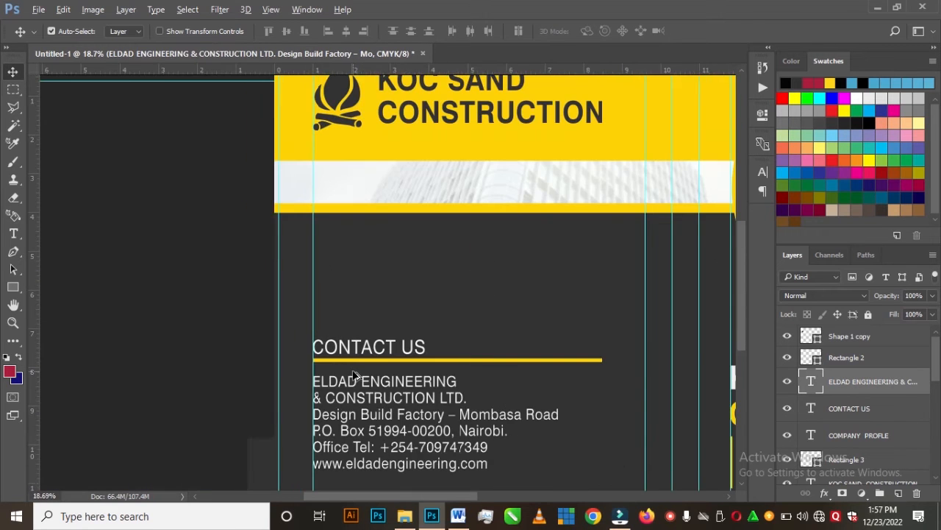
scroll(353, 375, "down", 2)
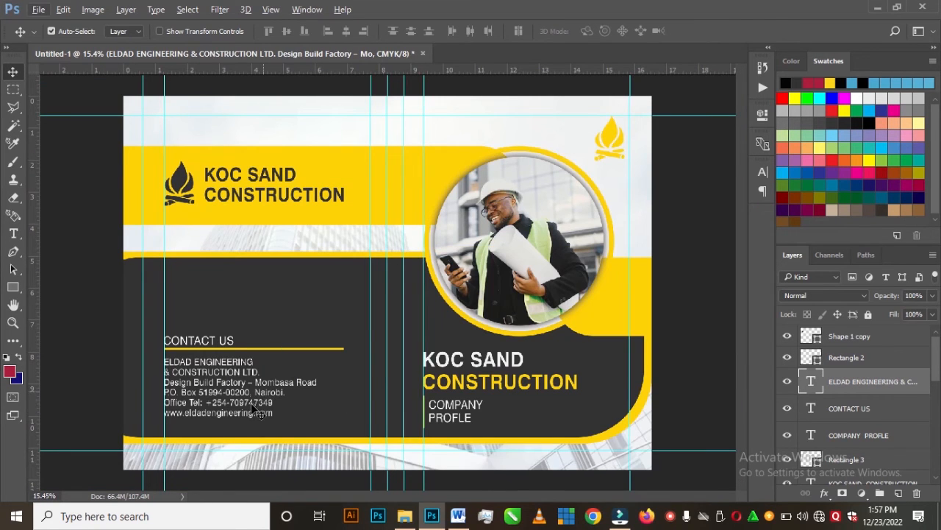
- Review the overall layout of the back and front covers, including the title, photo and contact details
scroll(326, 399, "down", 3)
scroll(327, 381, "up", 2)
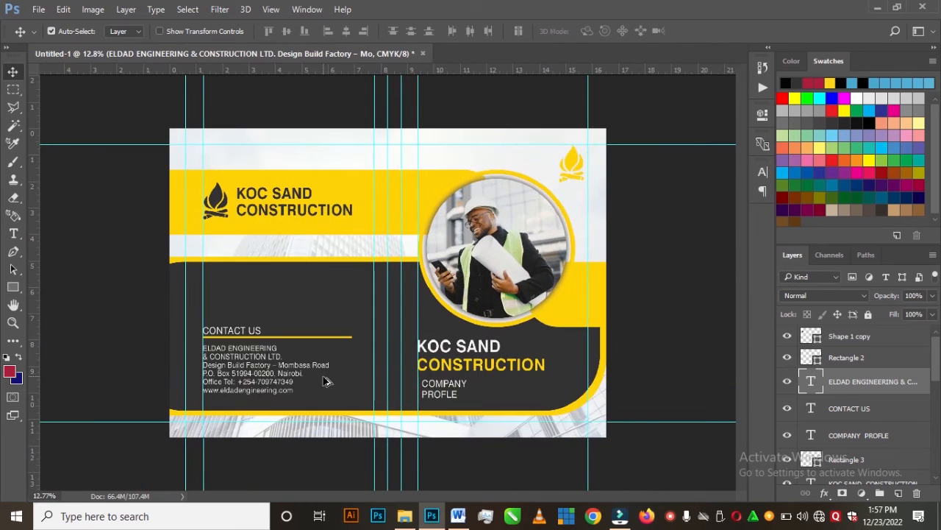
scroll(324, 381, "up", 1)
scroll(317, 387, "down", 4)
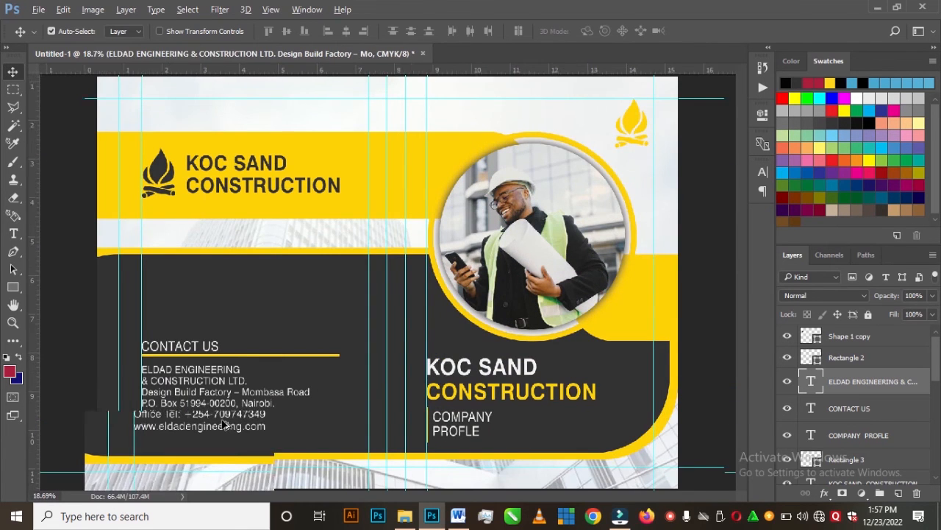
scroll(333, 380, "down", 3)
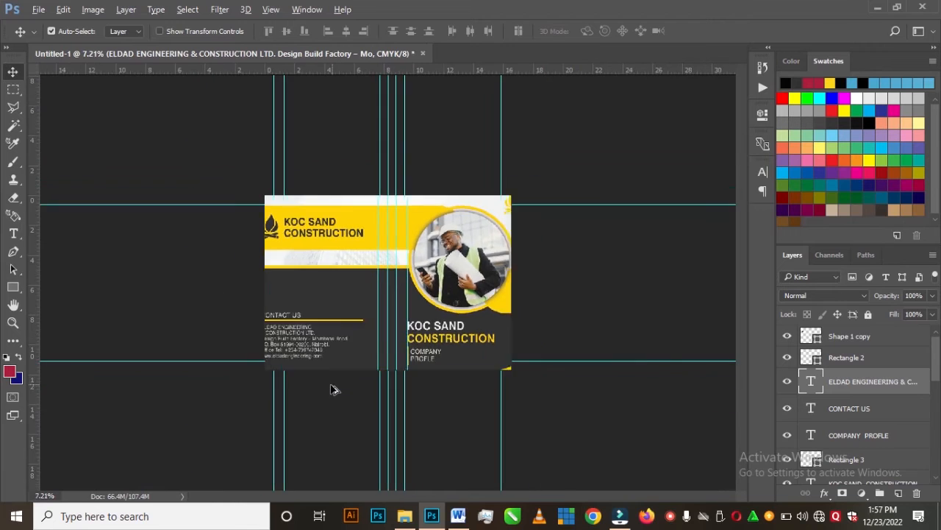
scroll(346, 380, "up", 1)
scroll(517, 318, "up", 2)
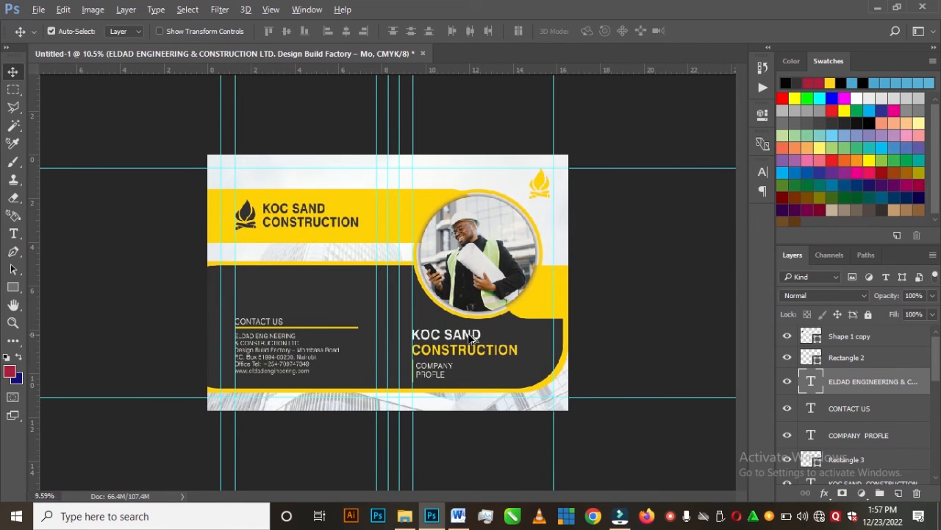
scroll(473, 337, "down", 2)
scroll(474, 338, "up", 2)
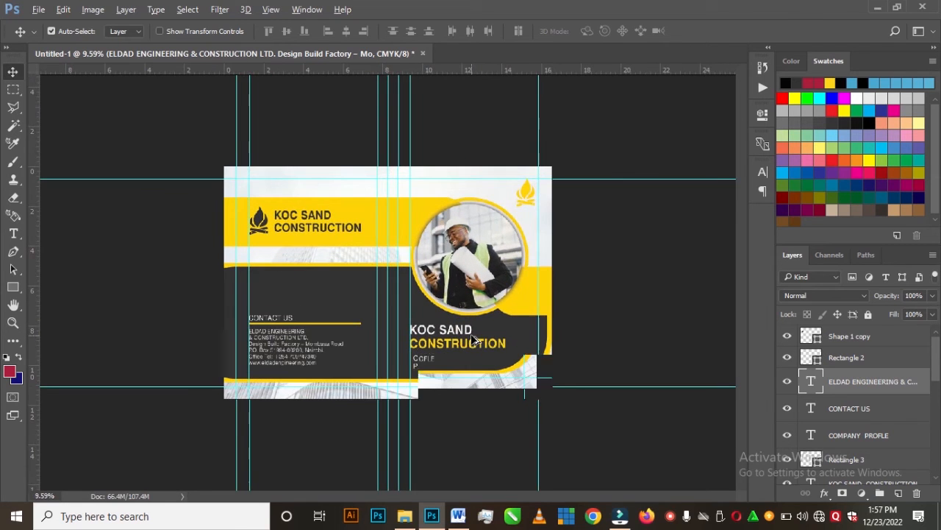
scroll(473, 338, "down", 2)
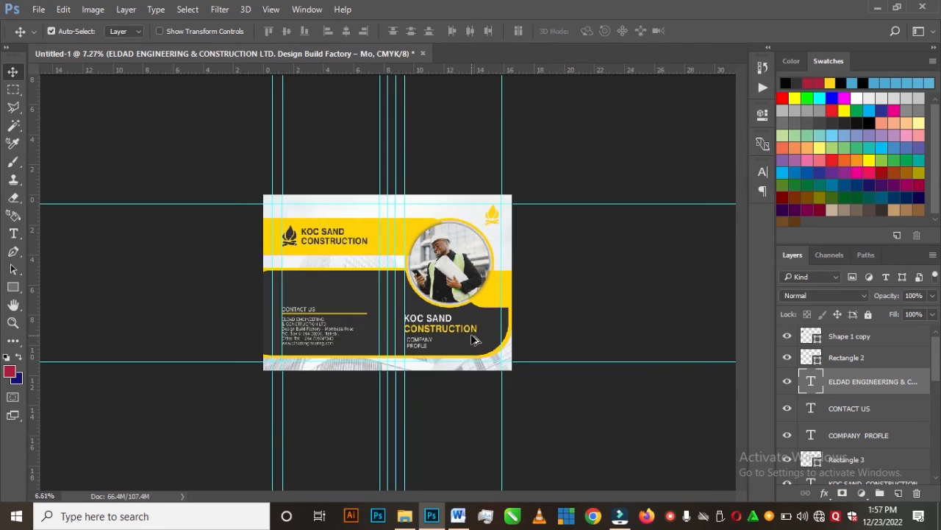
scroll(477, 216, "up", 2)
scroll(477, 216, "up", 4)
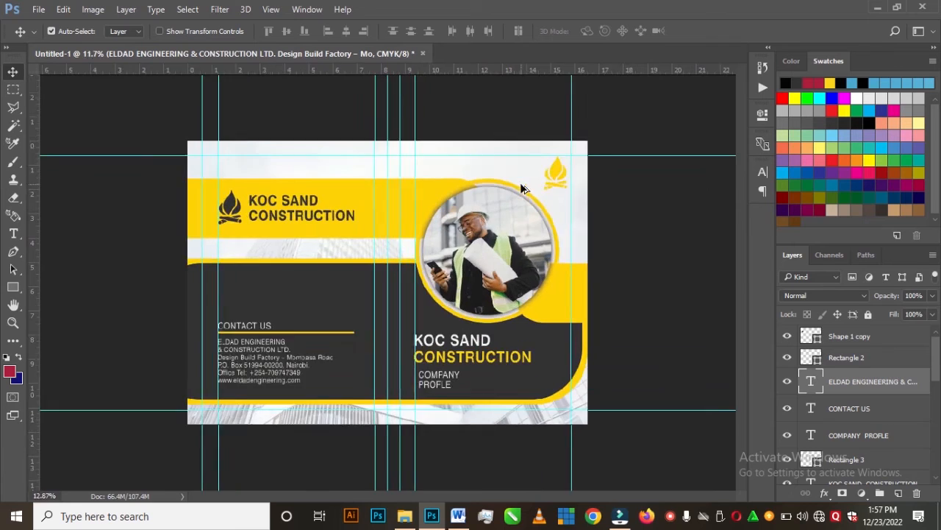
scroll(498, 239, "down", 5)
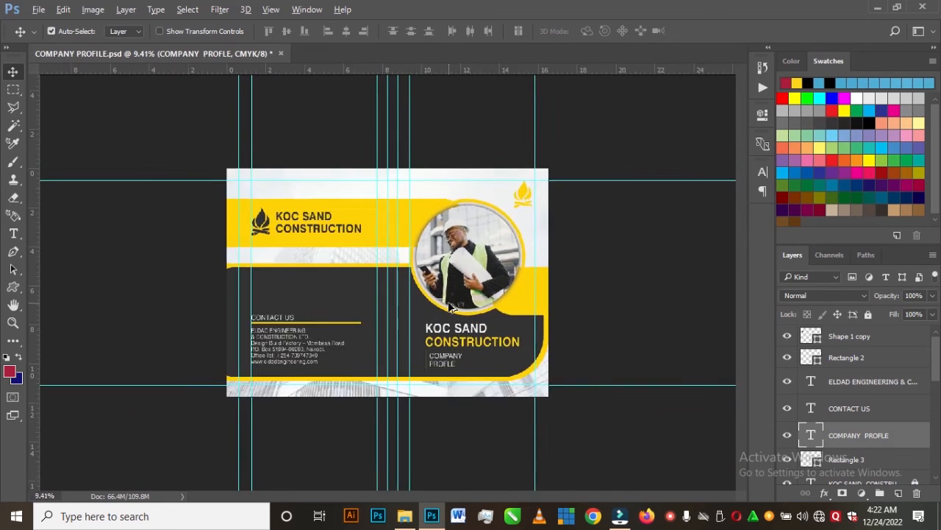
scroll(452, 304, "up", 2)
scroll(453, 308, "down", 2)
scroll(458, 313, "up", 1)
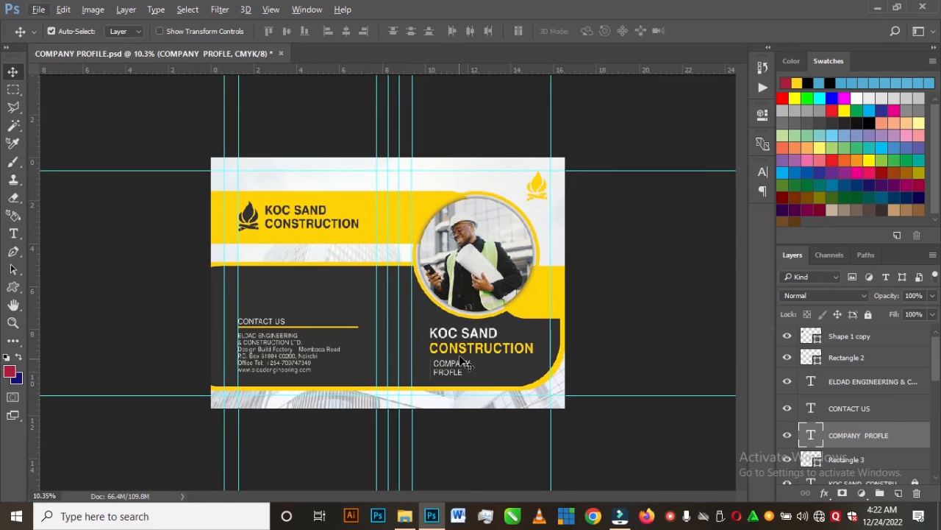
scroll(456, 313, "up", 1)
scroll(468, 307, "down", 2)
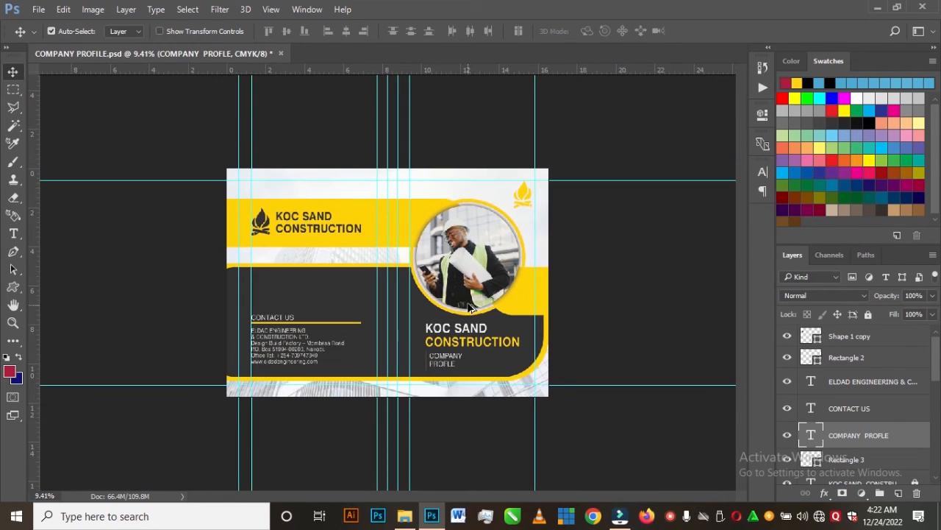
scroll(452, 305, "up", 1)
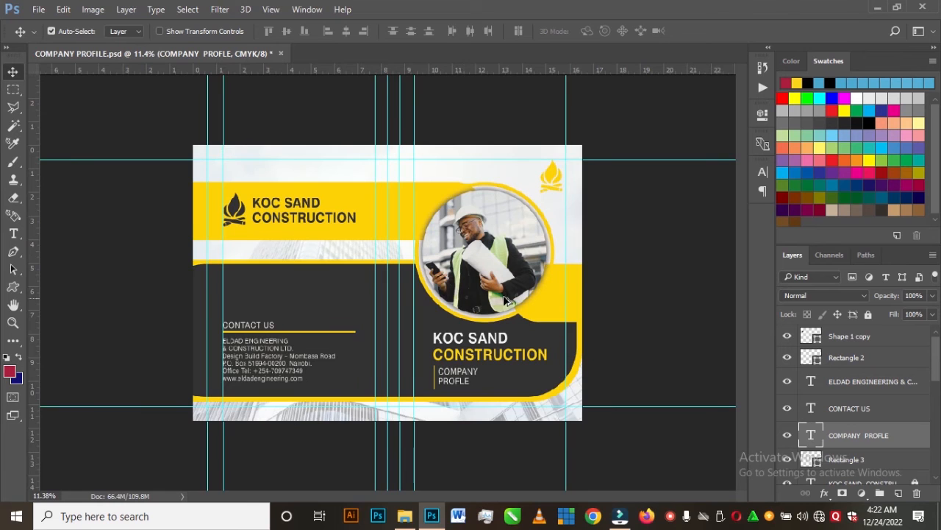
scroll(471, 303, "down", 1)
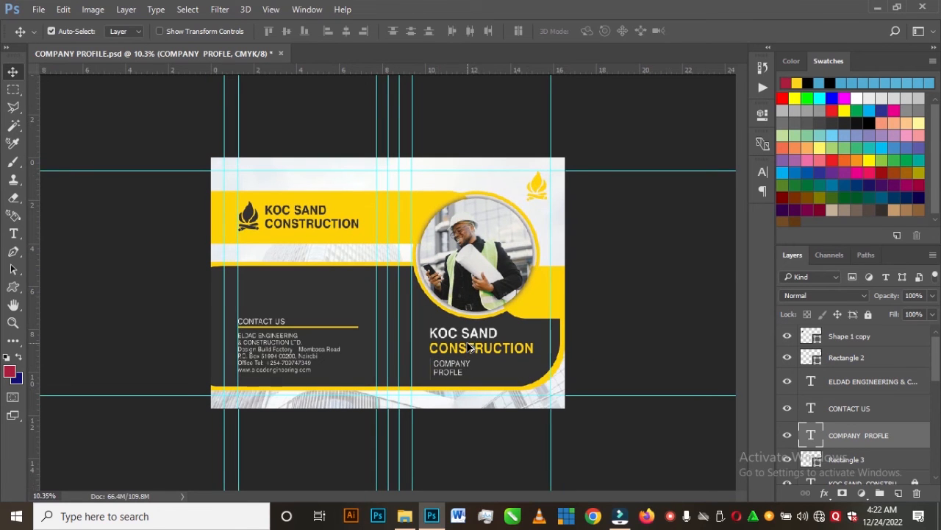
scroll(470, 348, "down", 1)
scroll(468, 345, "up", 2)
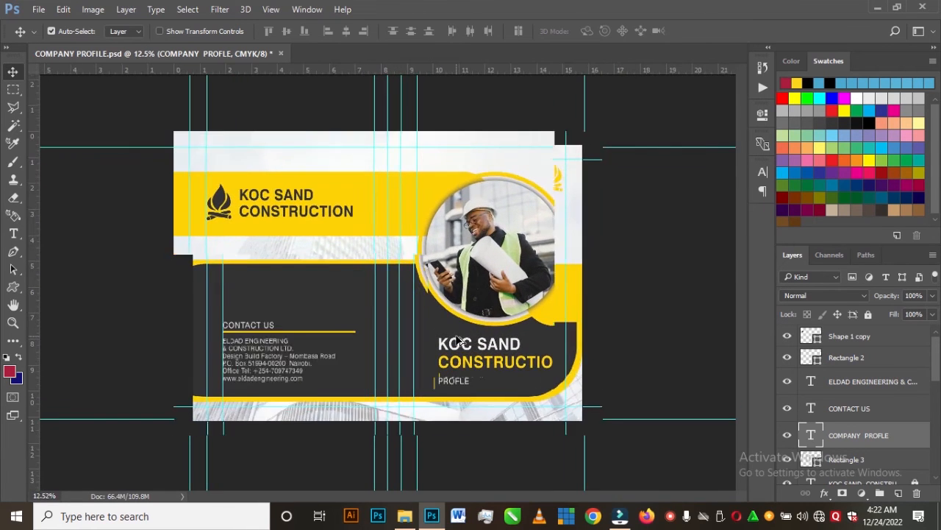
scroll(465, 343, "down", 2)
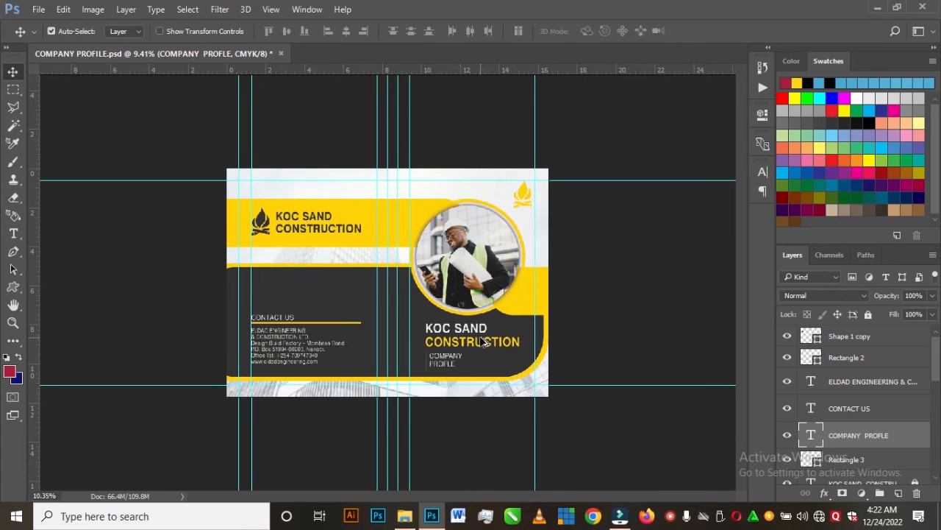
scroll(509, 350, "up", 2)
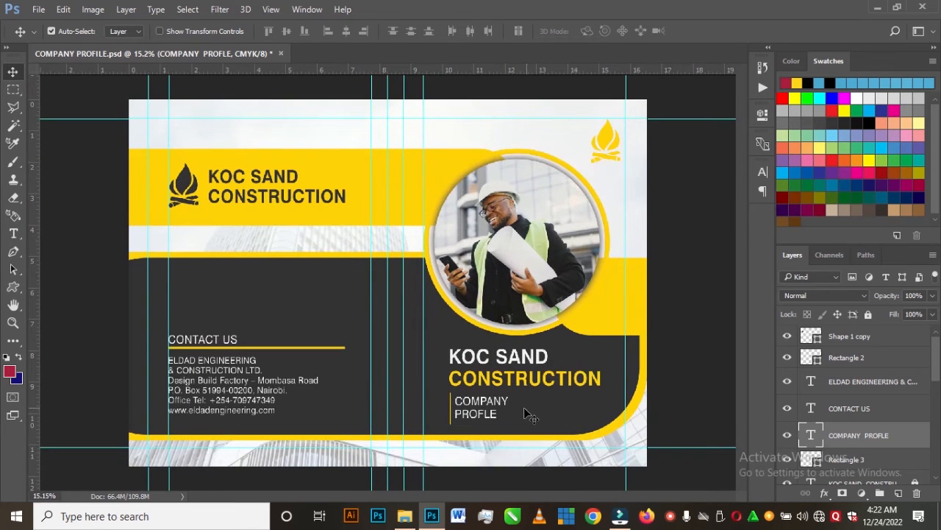
- Correct the misspelled word in the front cover's subtitle so the text reads COMPANY PROFILE
scroll(524, 407, "up", 1)
scroll(520, 428, "up", 1)
scroll(549, 447, "down", 1)
scroll(542, 431, "up", 2)
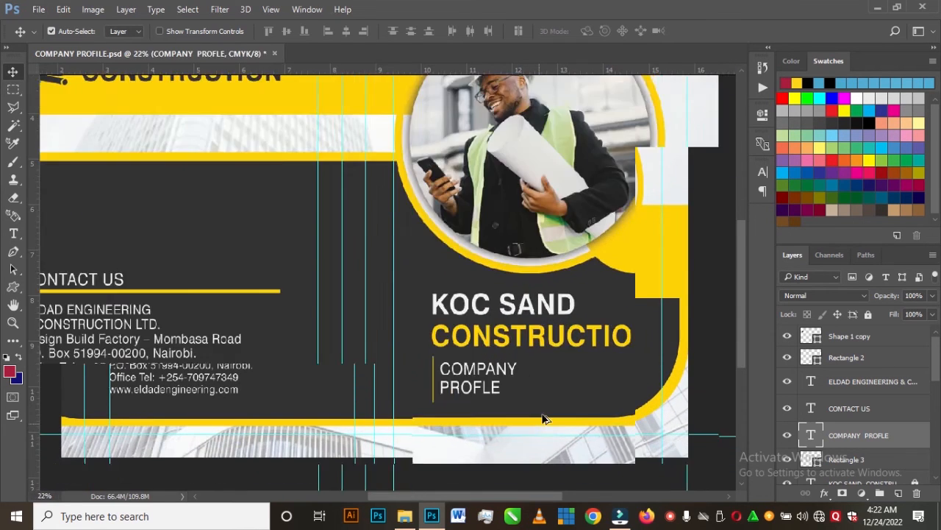
scroll(491, 390, "up", 3)
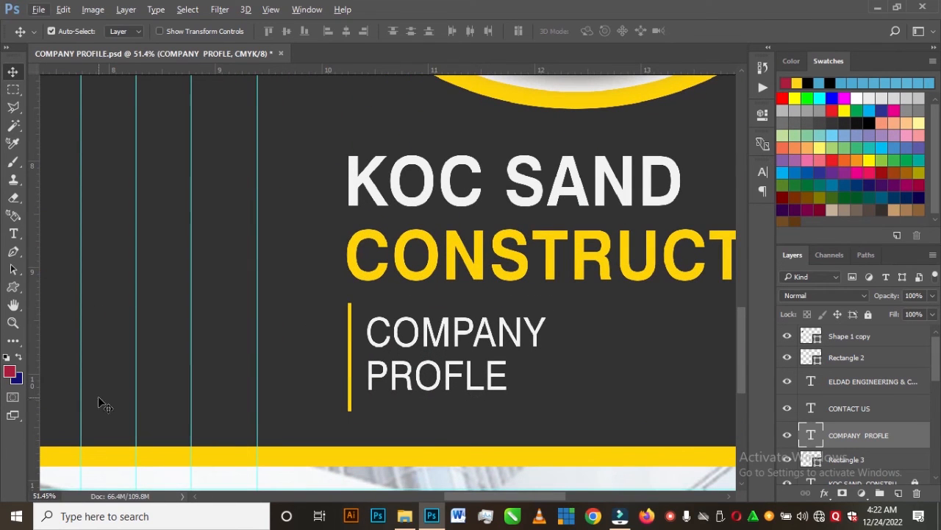
left_click(14, 235)
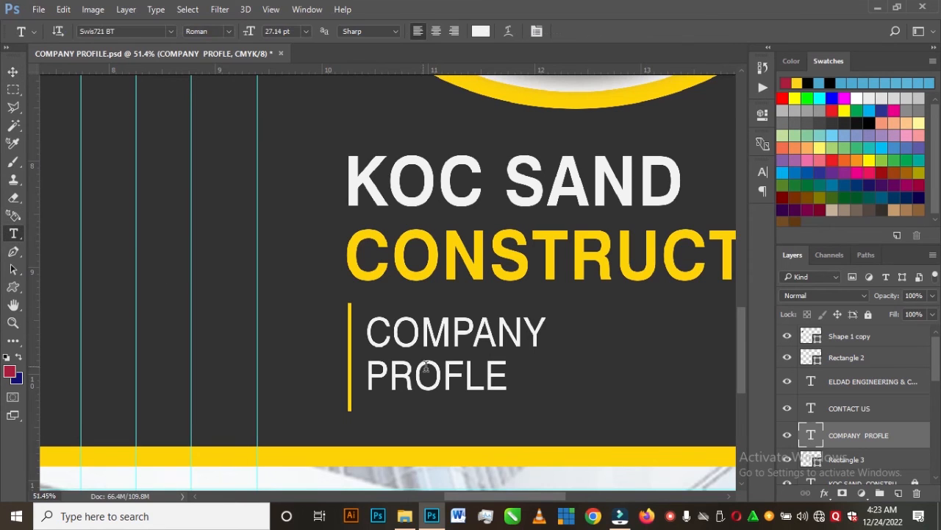
left_click(458, 373)
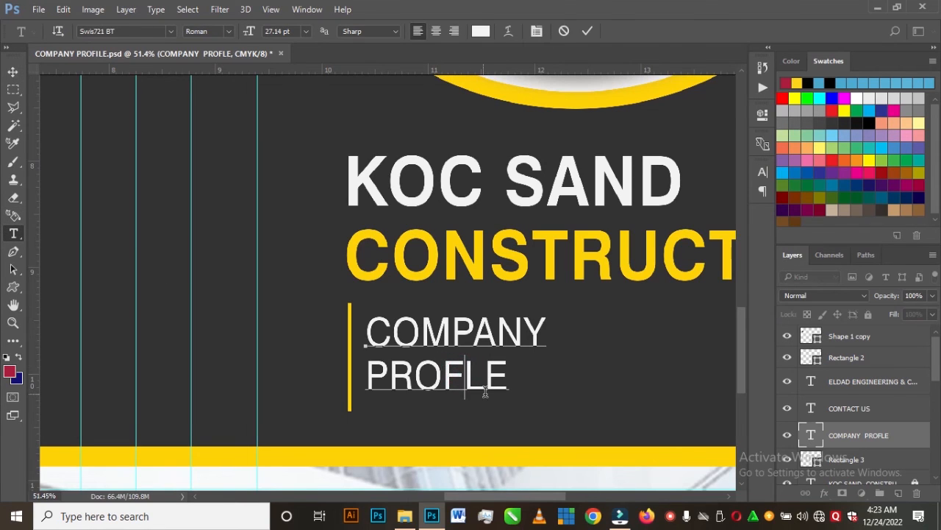
type("I")
scroll(543, 375, "down", 5)
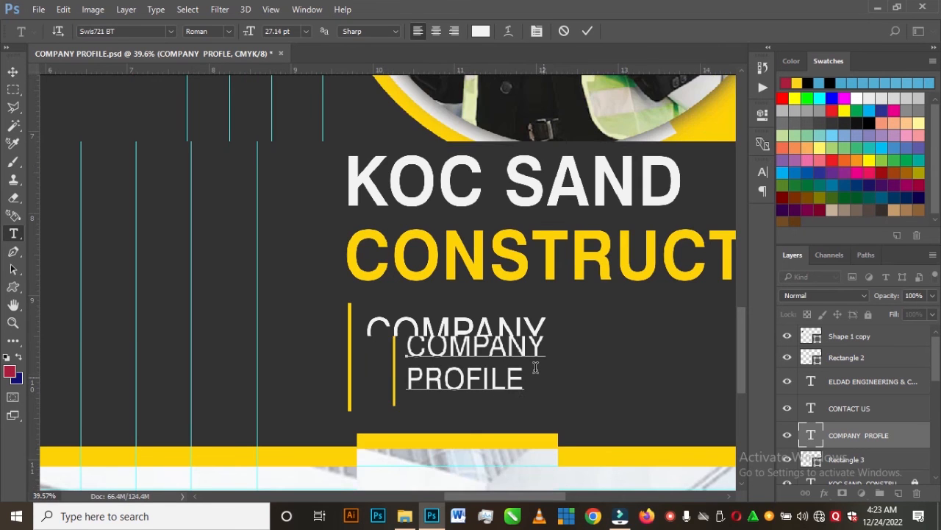
scroll(536, 370, "down", 1)
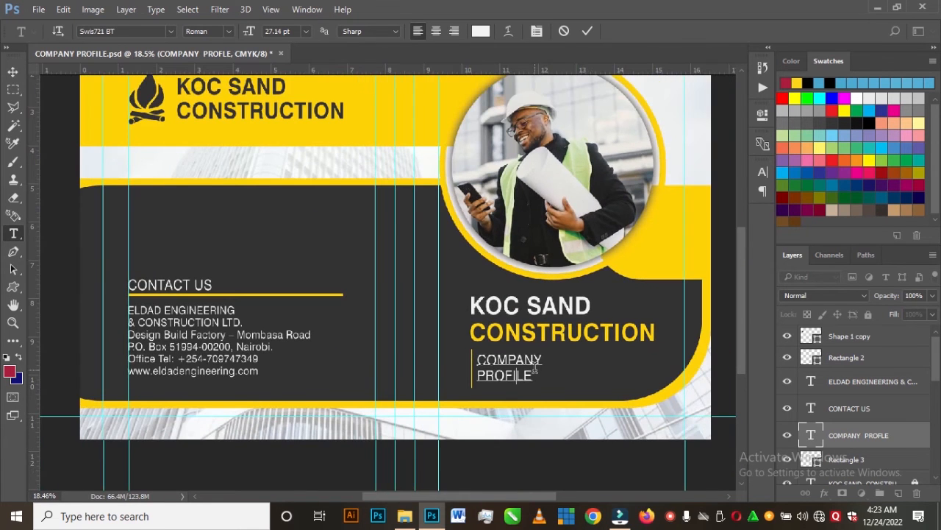
scroll(536, 369, "down", 1)
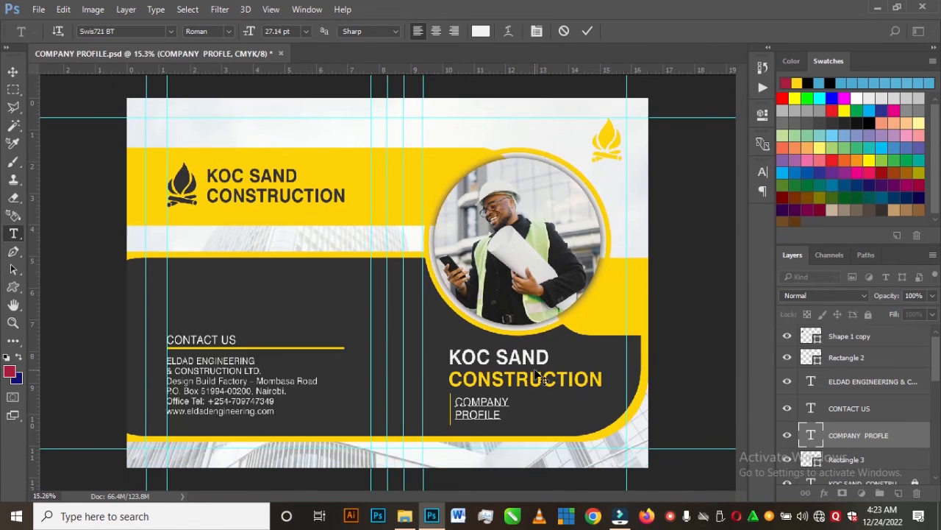
left_click(587, 31)
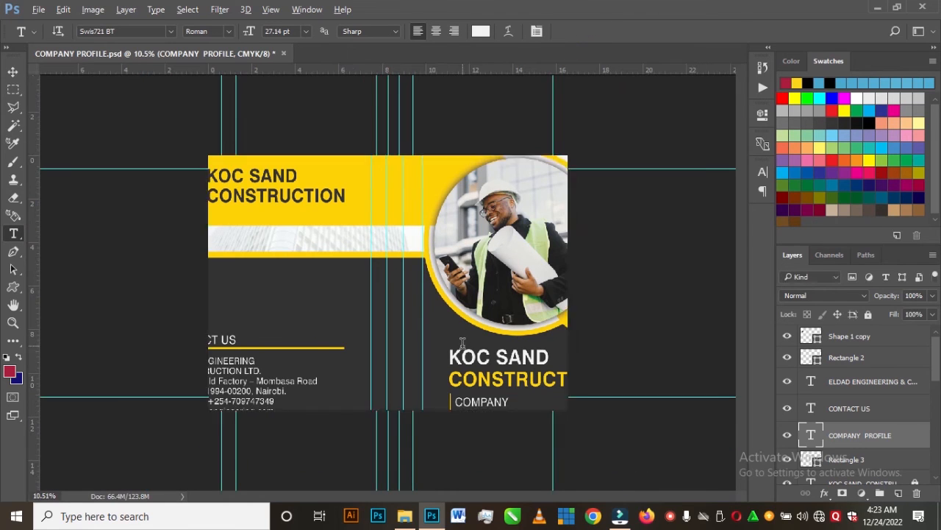
scroll(460, 339, "down", 1)
left_click(13, 72)
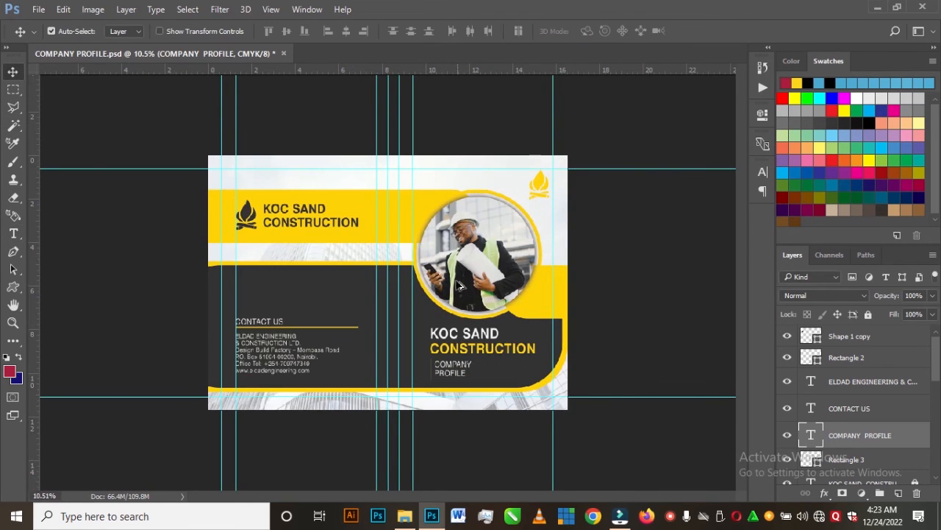
- Save a JPEG copy of the cover as COMPANY PROFILE with quality 12 (Maximum) and the Baseline ("Standard") format
scroll(452, 312, "down", 1)
scroll(445, 245, "up", 1)
scroll(449, 250, "down", 1)
key("ctrl+shift+s")
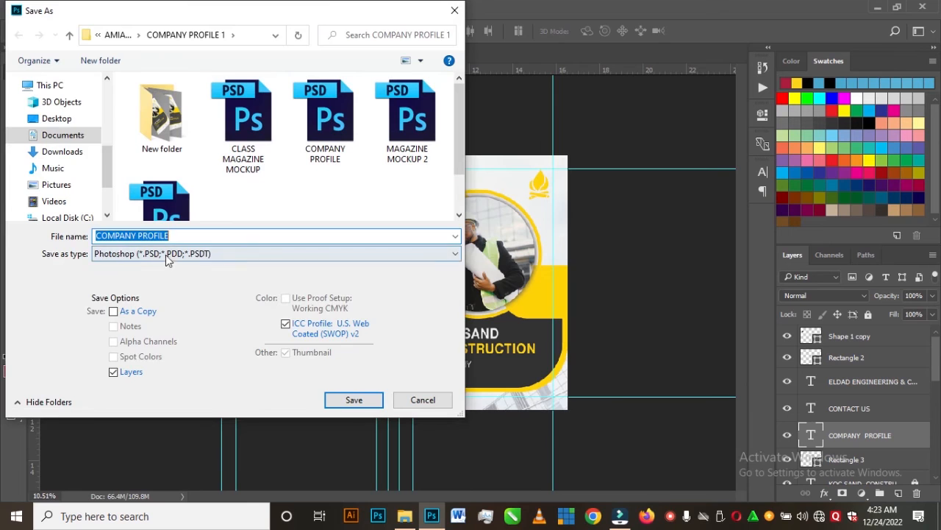
left_click(167, 253)
left_click(175, 319)
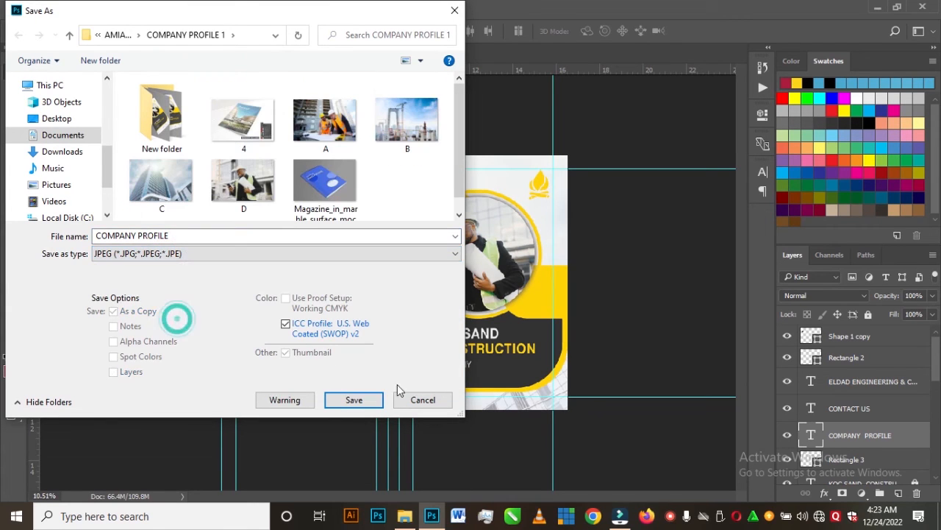
left_click(375, 403)
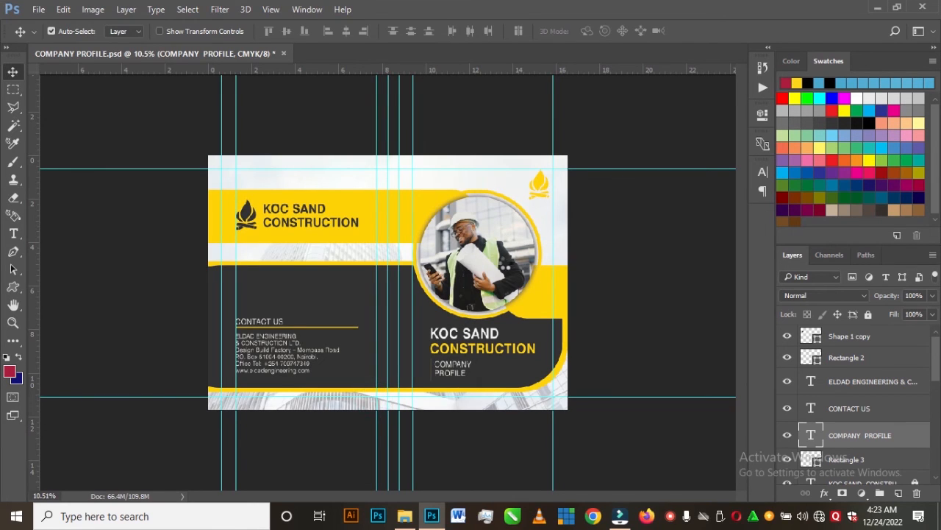
left_click(550, 127)
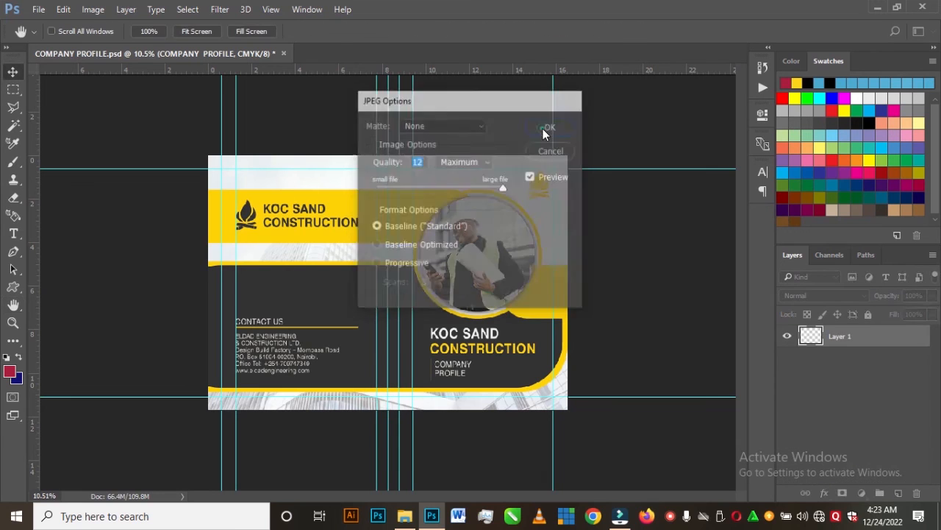
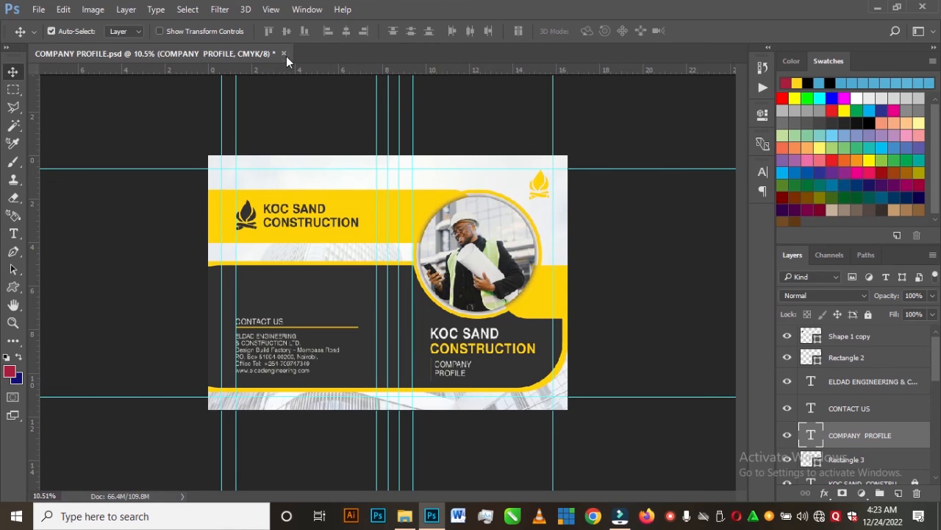
- Close the company profile cover document without saving the changes
left_click(284, 53)
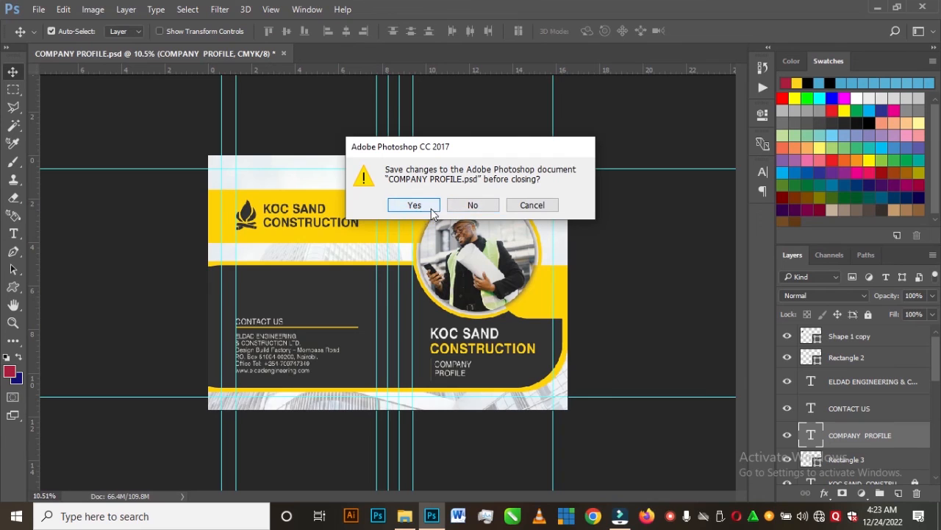
left_click(473, 206)
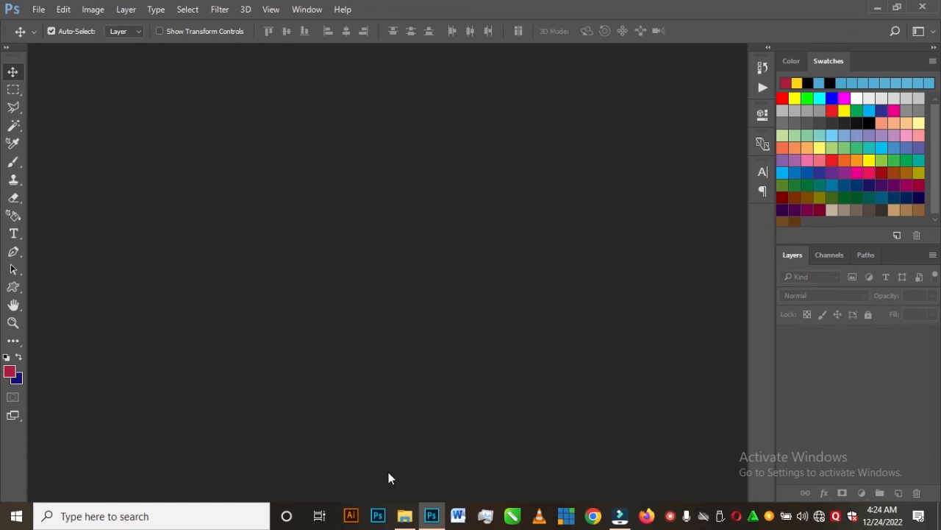
- Open Magazine_in_marble_surface_mockup.psd without creating a library, and open its YOUR DESIGN HERE smart object without updating the text layers
left_click(405, 515)
left_click(580, 431)
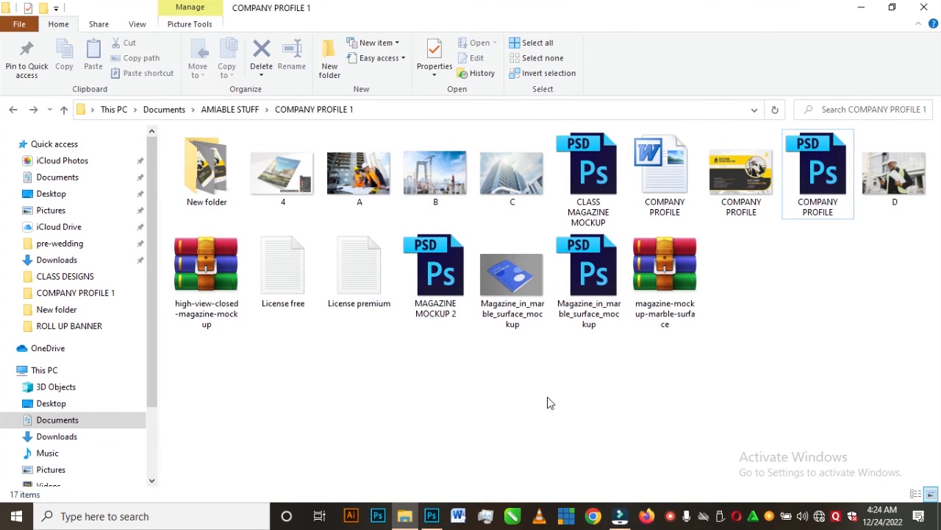
left_click(588, 321)
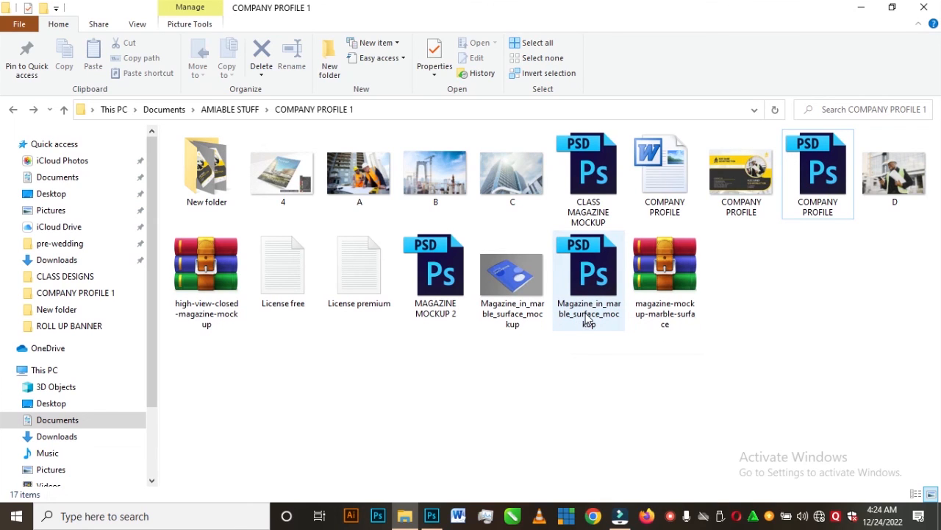
double_click(586, 283)
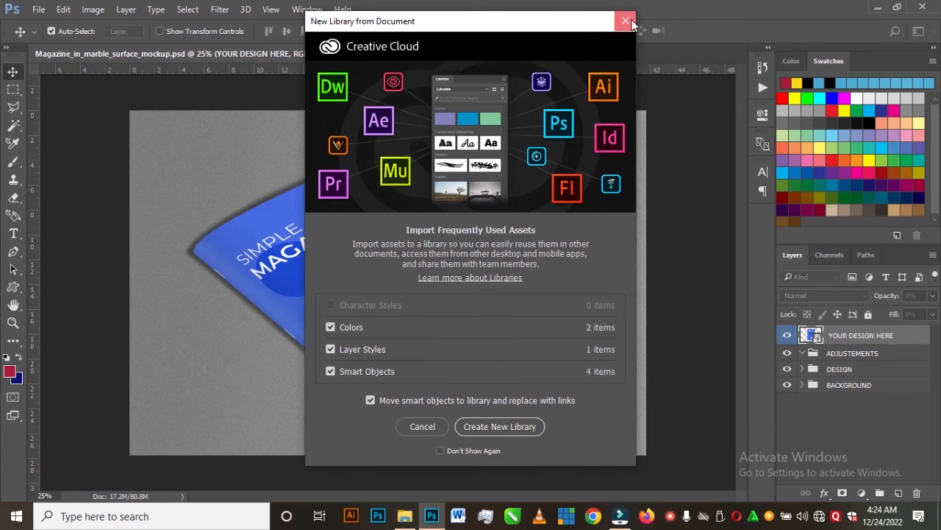
left_click(625, 22)
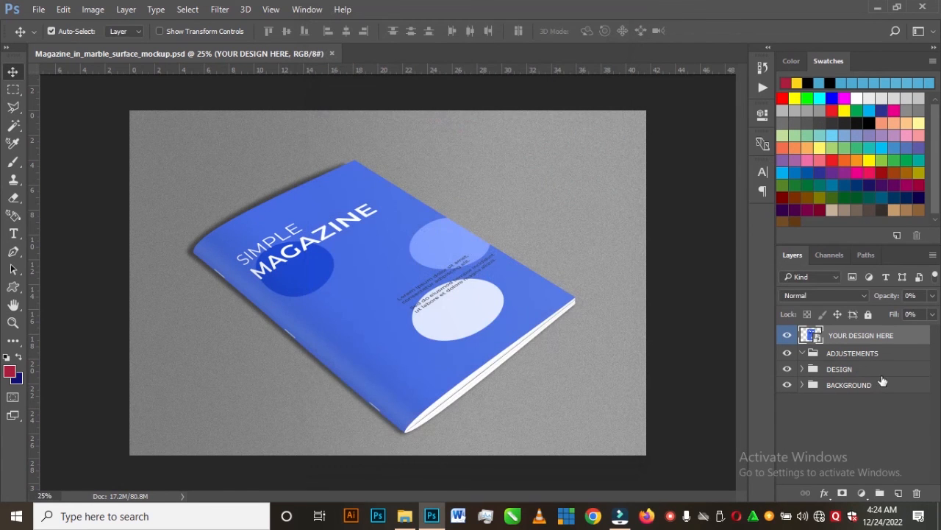
double_click(812, 335)
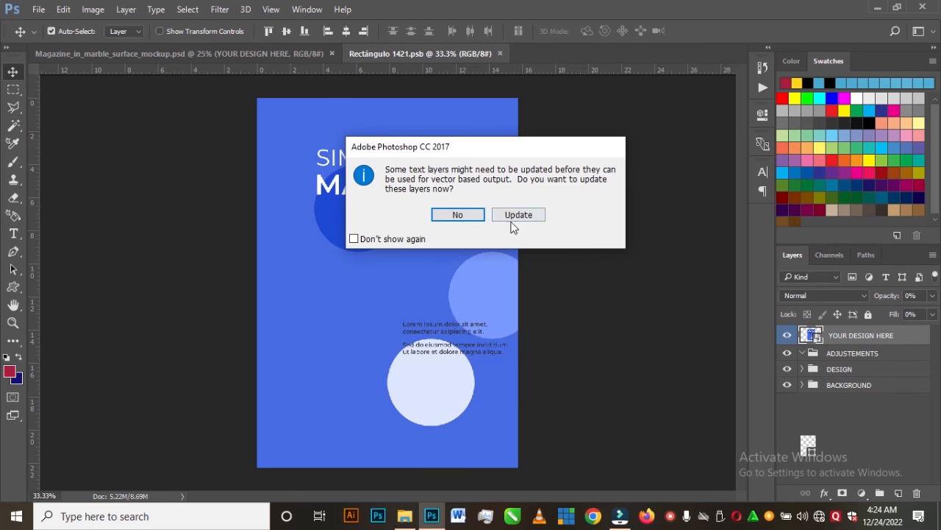
left_click(457, 215)
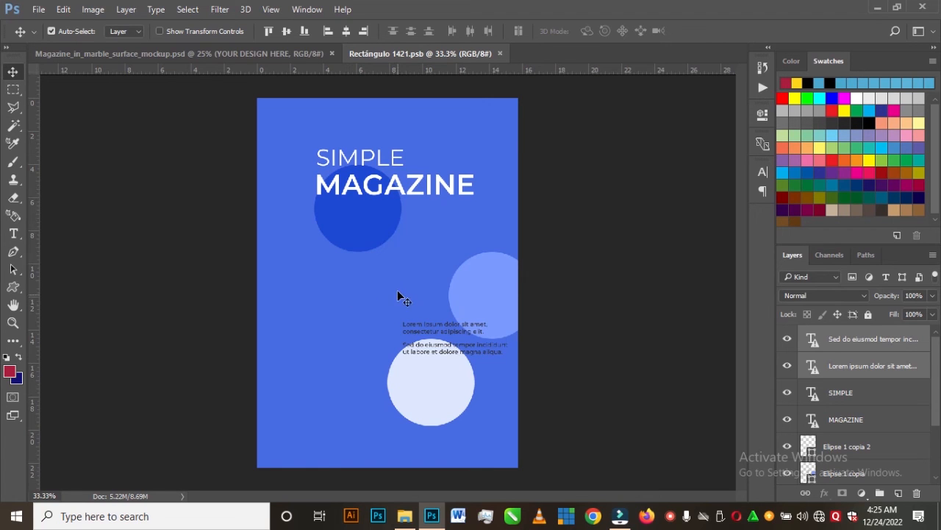
- Place the COMPANY PROFILE JPEG image from the COMPANY PROFILE 1 folder into the smart object's magazine page
left_click(405, 516)
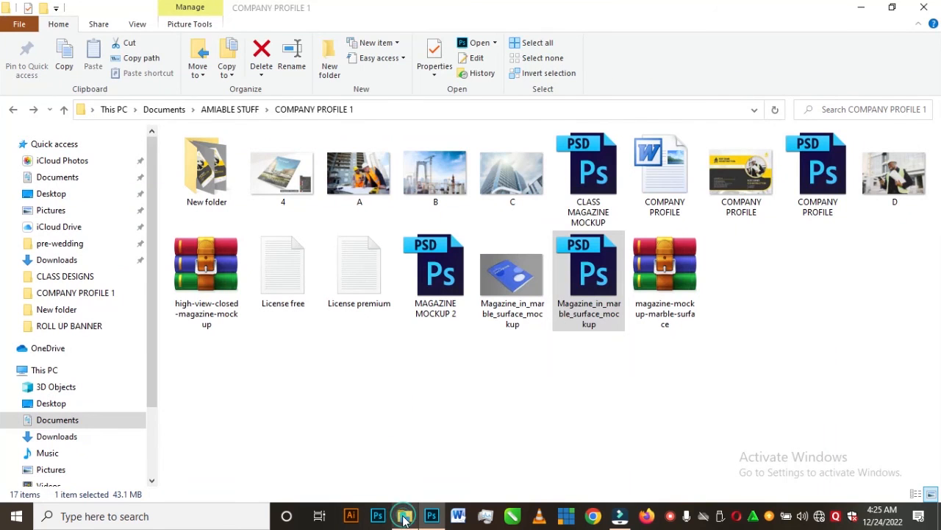
left_click(724, 389)
left_click_drag(747, 166, 390, 291)
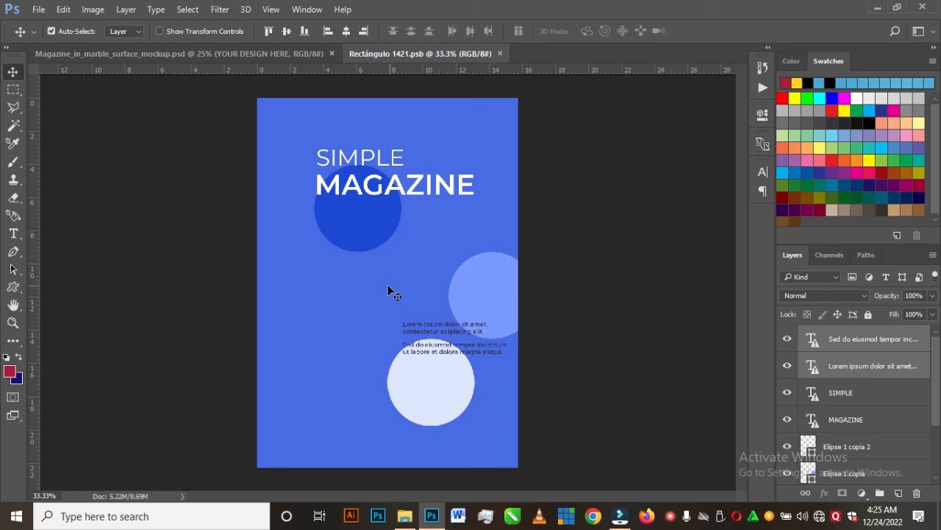
left_click_drag(381, 287, 380, 286)
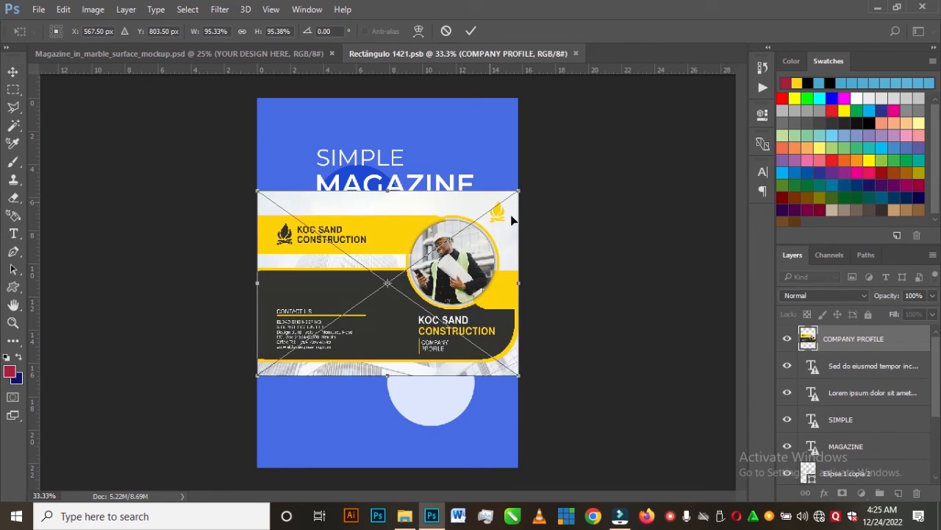
left_click(469, 30)
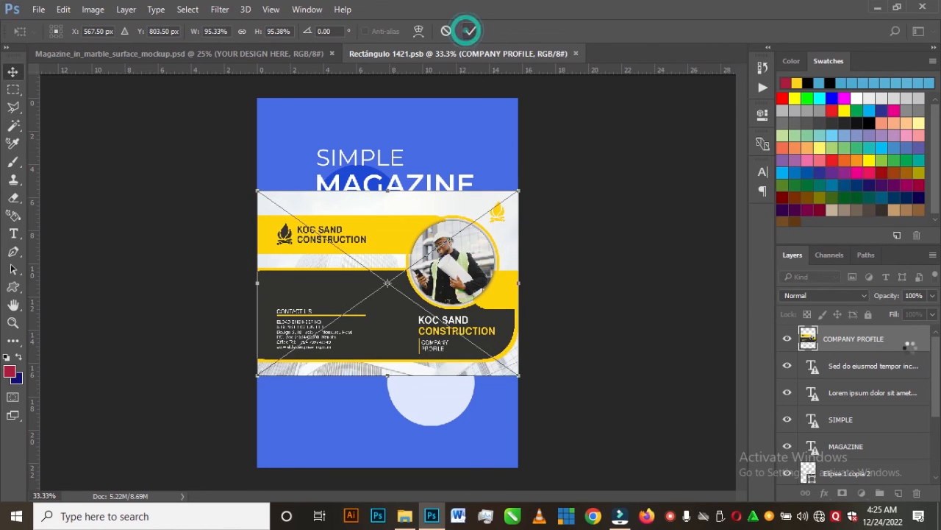
- Rasterize the placed COMPANY PROFILE layer and delete its back cover half up to a vertical guide at the page's centre
right_click(894, 341)
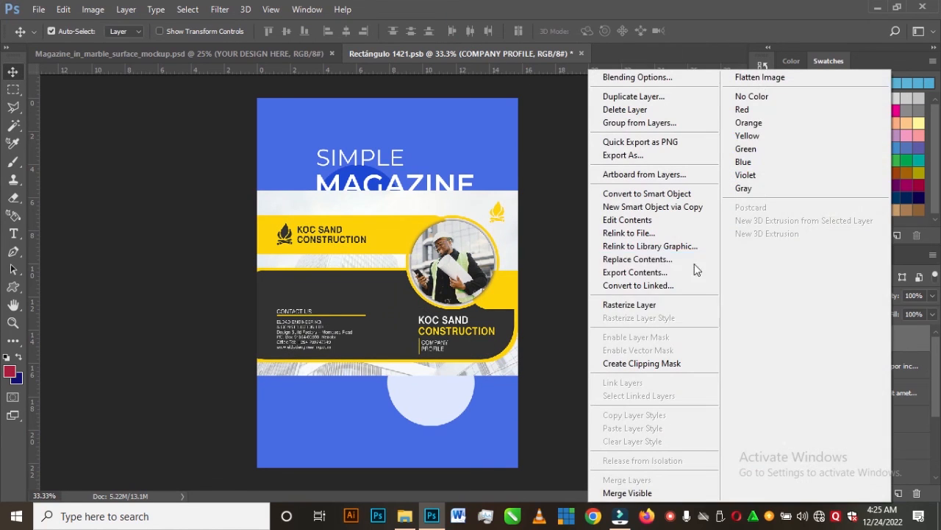
left_click(636, 305)
left_click_drag(36, 183, 385, 266)
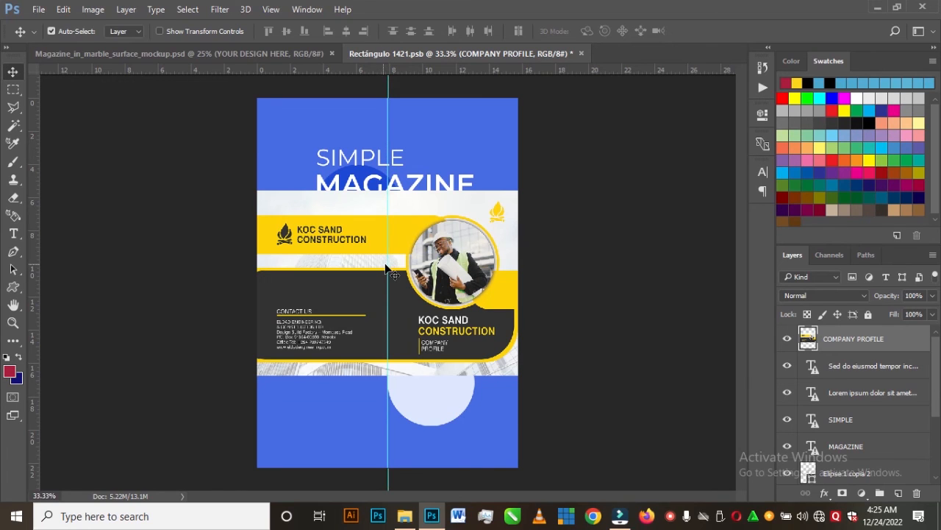
left_click(13, 91)
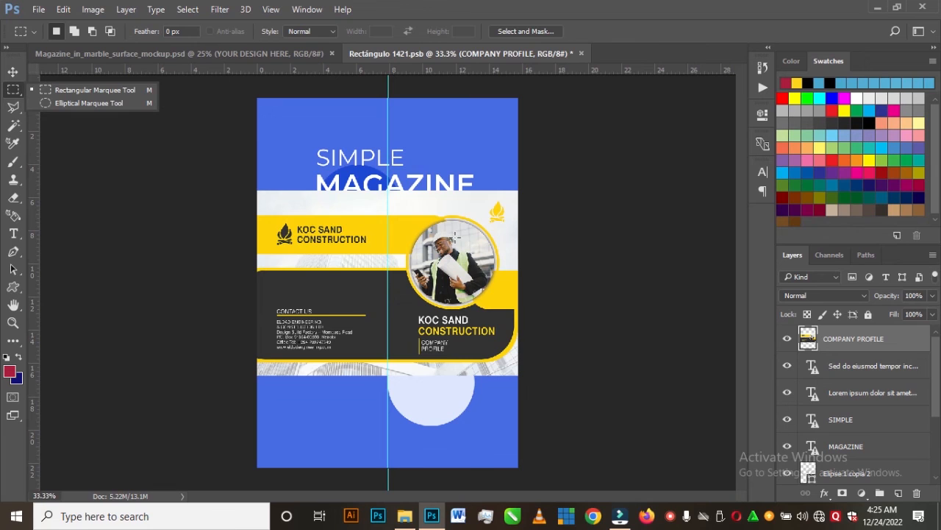
left_click_drag(233, 174, 385, 399)
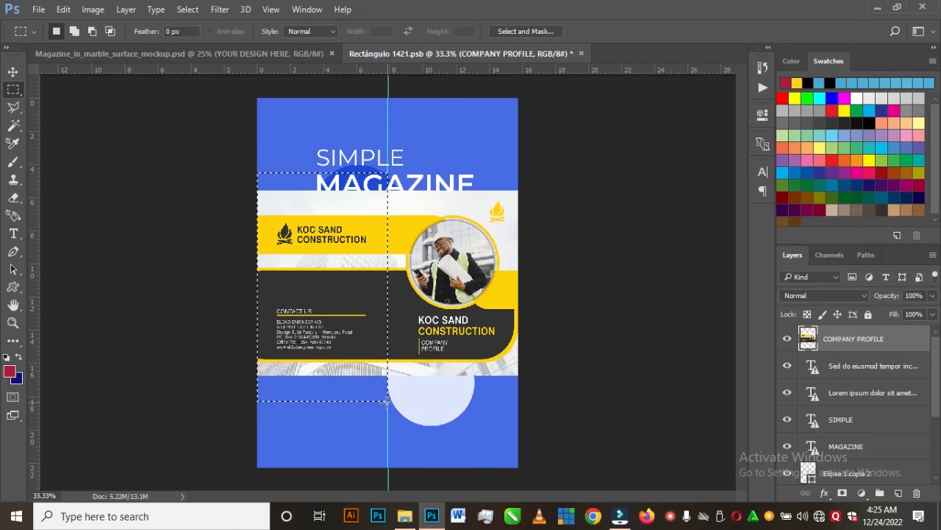
key("Delete")
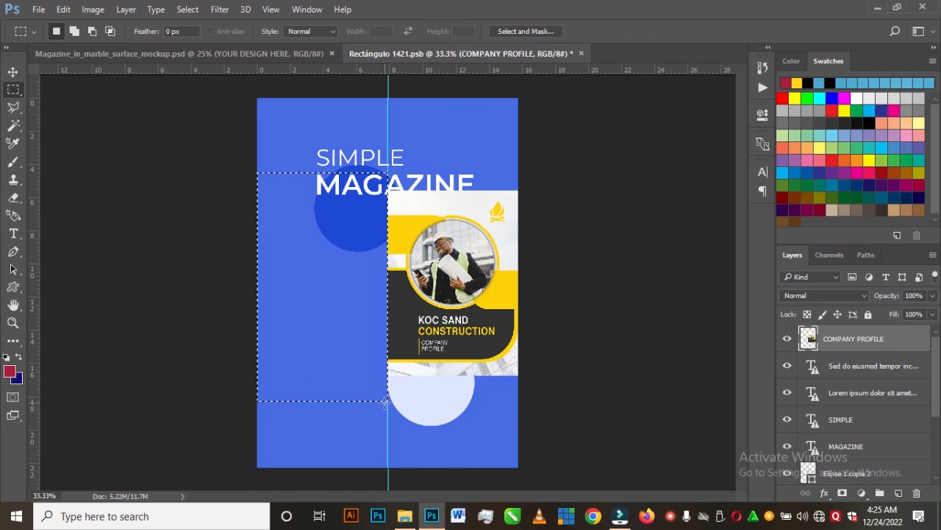
left_click(13, 71)
key("ctrl+d")
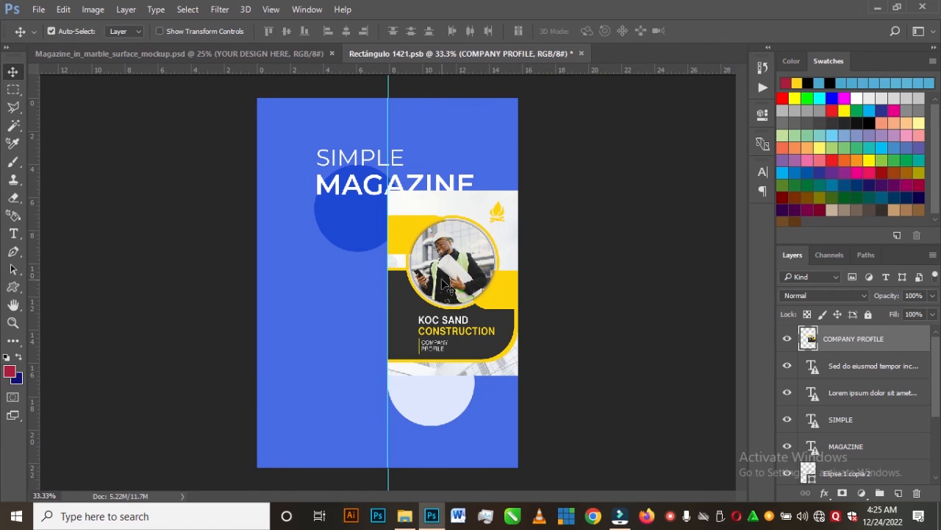
- Move the remaining front cover towards the page's centre and enlarge it to about 200.5% so it fills the page
left_click_drag(471, 278, 403, 278)
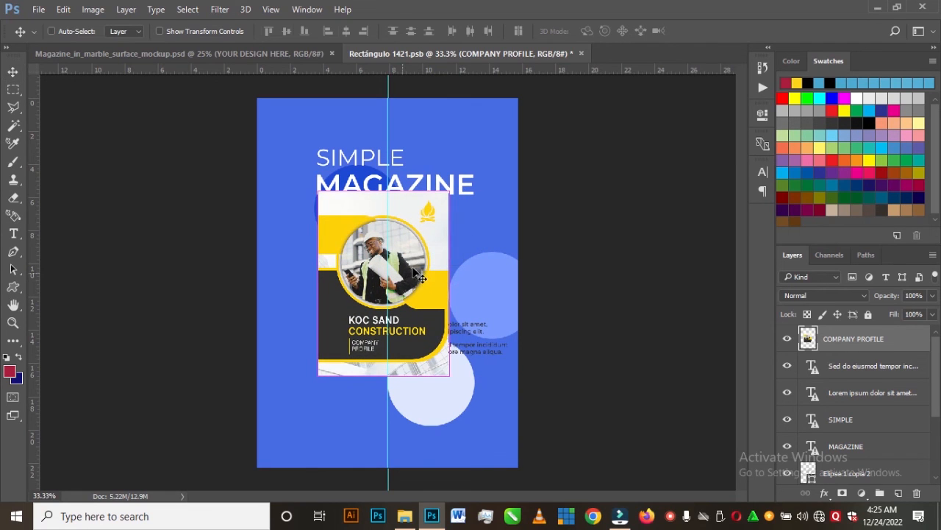
key("ctrl+t")
left_click_drag(449, 189, 517, 96)
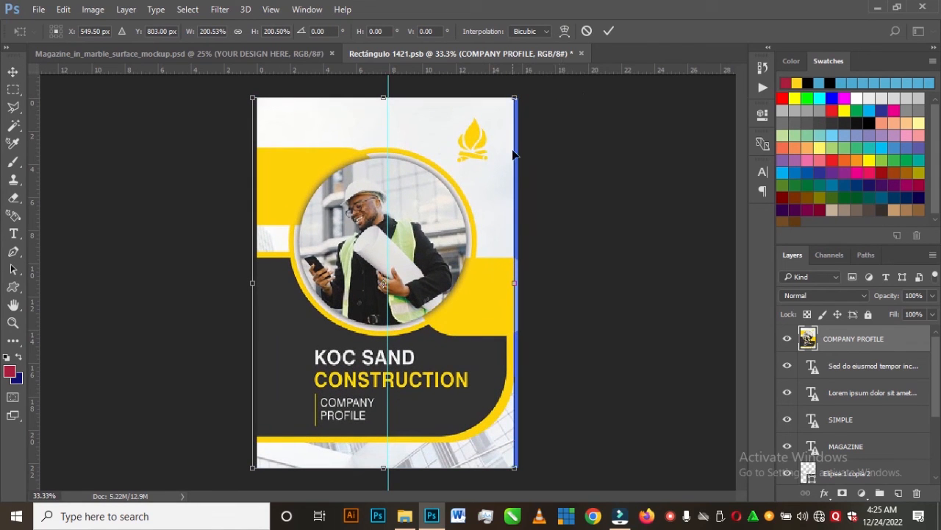
left_click_drag(494, 192, 499, 199)
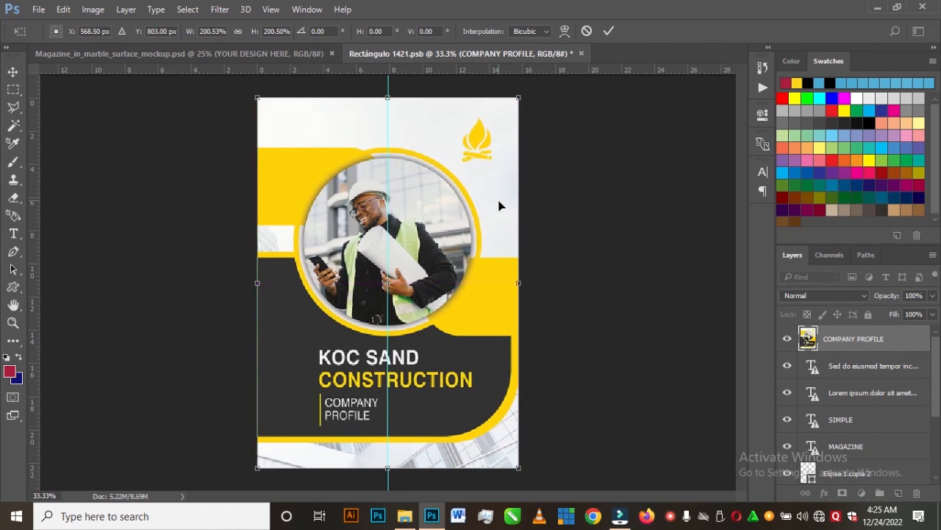
left_click(609, 31)
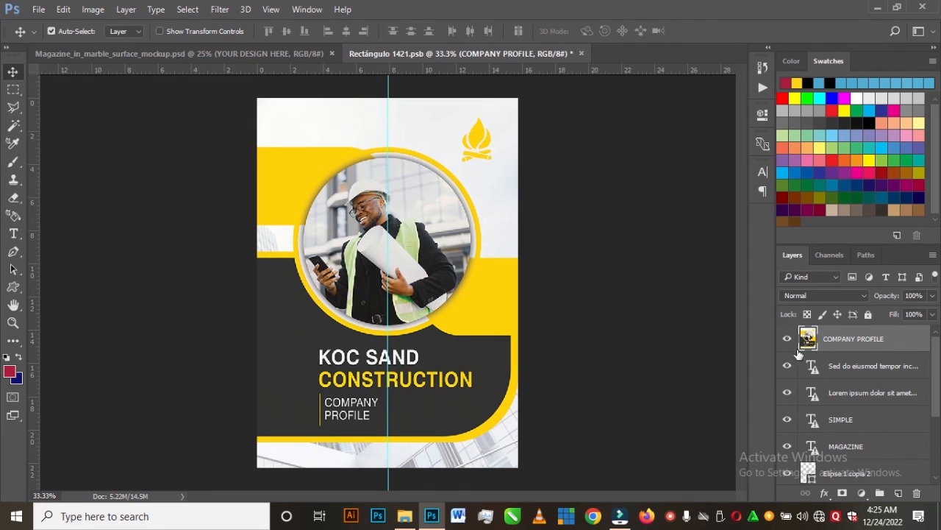
- Save and close the smart object to apply the front cover to the magazine mockup, and check the result
left_click(580, 54)
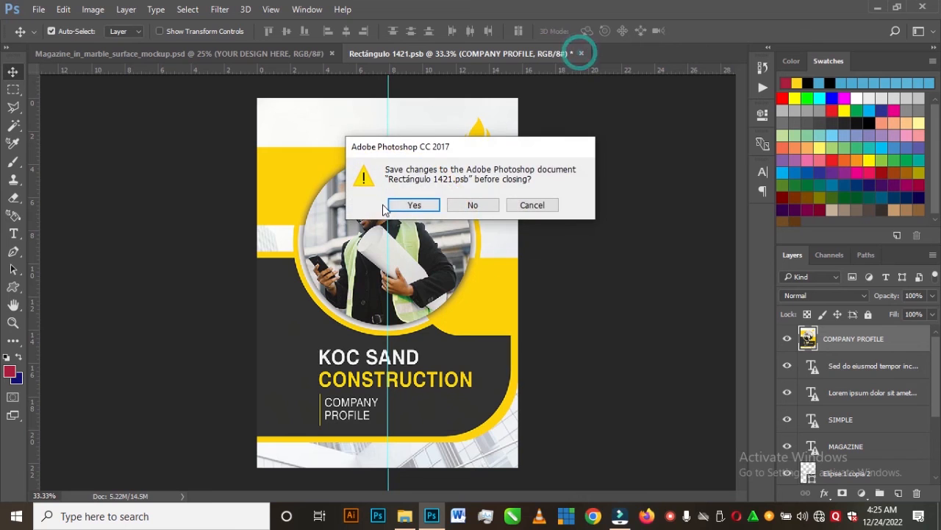
left_click(415, 207)
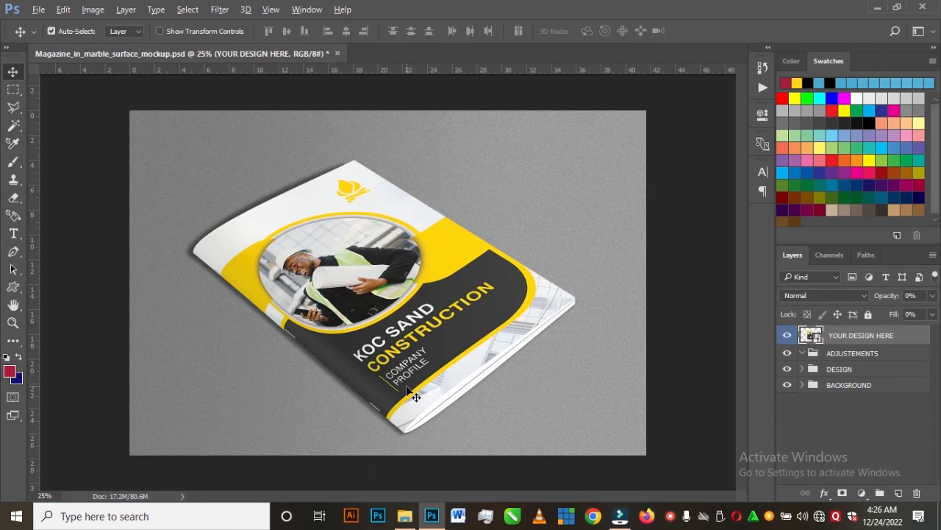
scroll(408, 364, "up", 2)
scroll(408, 364, "down", 3)
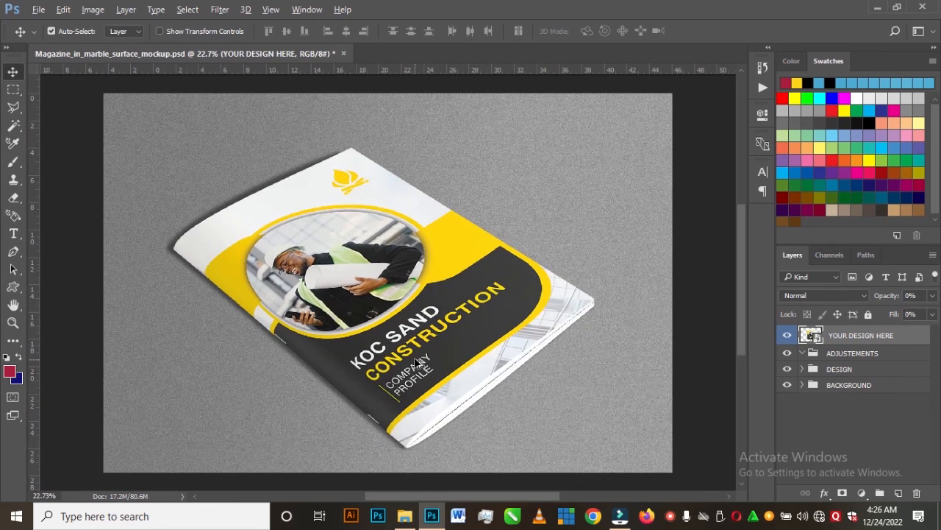
scroll(396, 373, "up", 2)
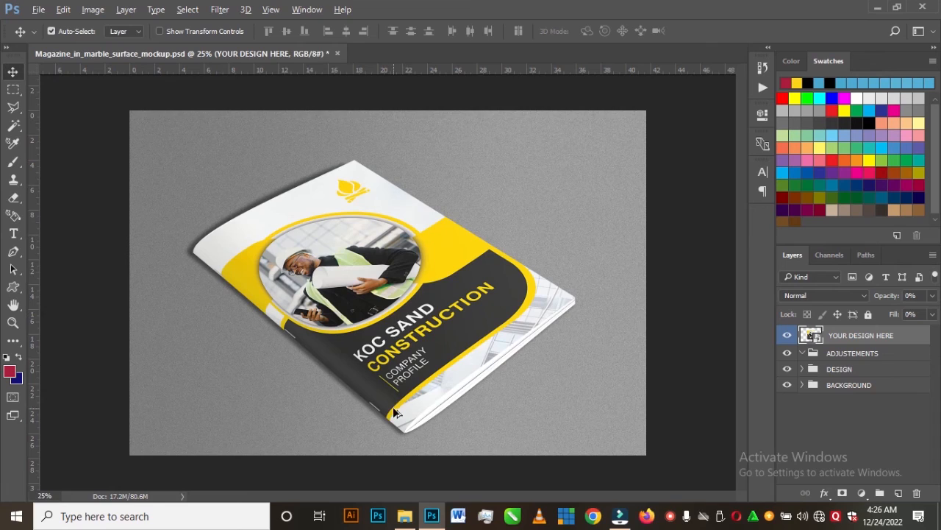
scroll(412, 379, "up", 3)
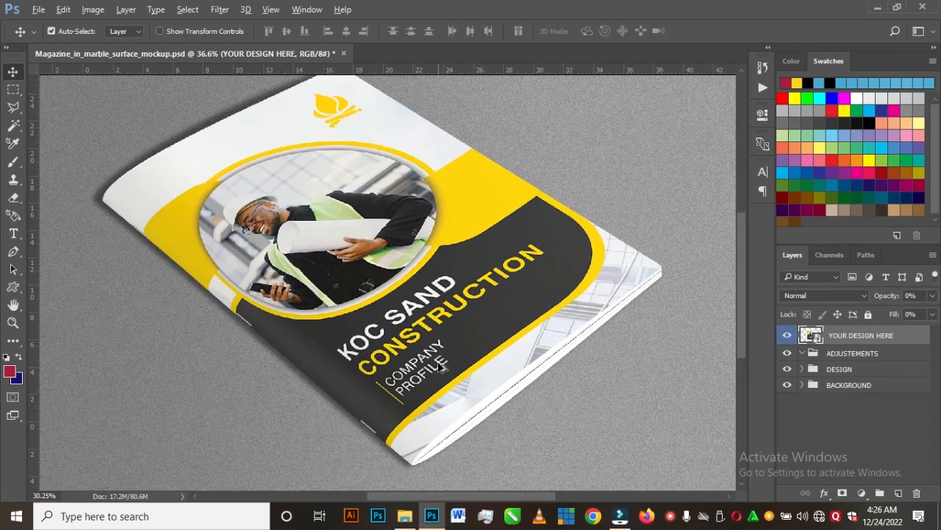
scroll(437, 361, "down", 3)
scroll(410, 360, "up", 1)
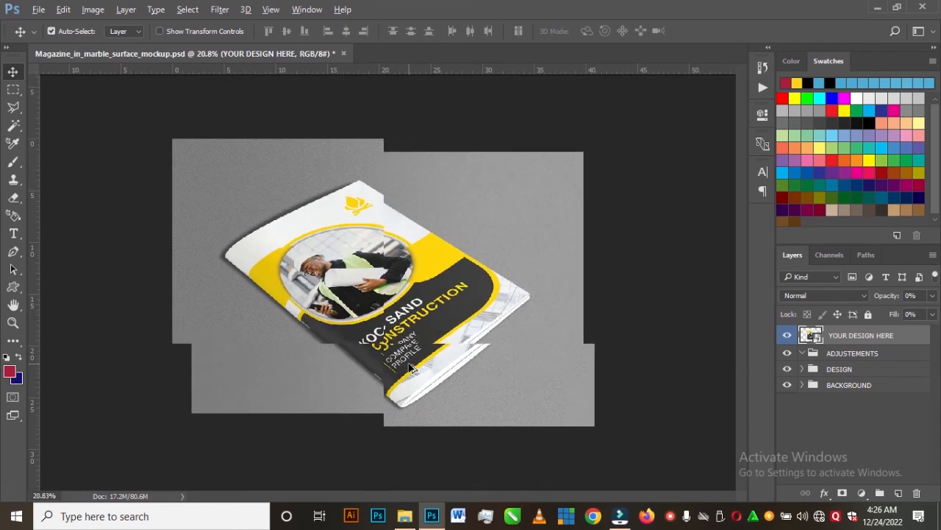